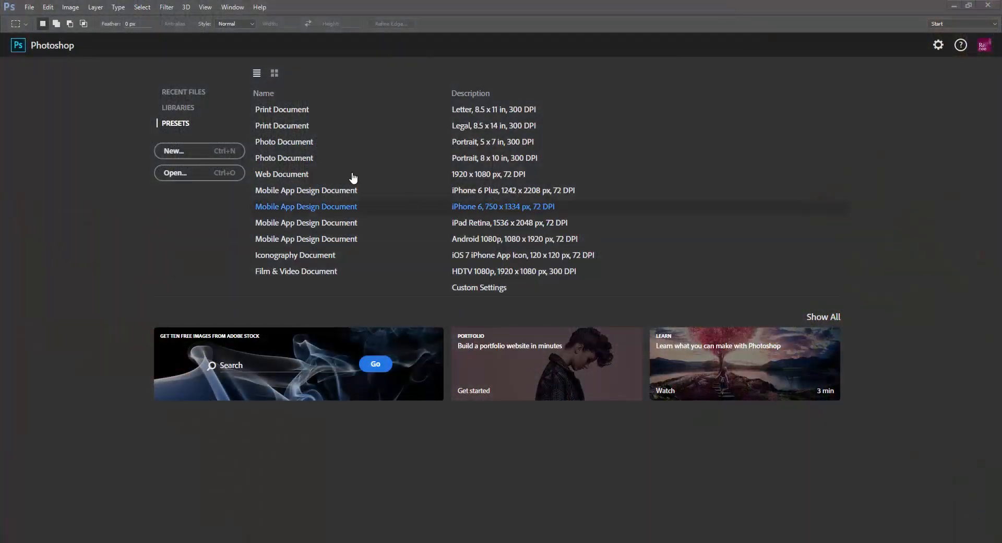
# Create a new document named DC_FlowerShowPT_18x24, 18 inches wide and 24 inches high at 300 pixels/inch
pyautogui.click(168, 152)
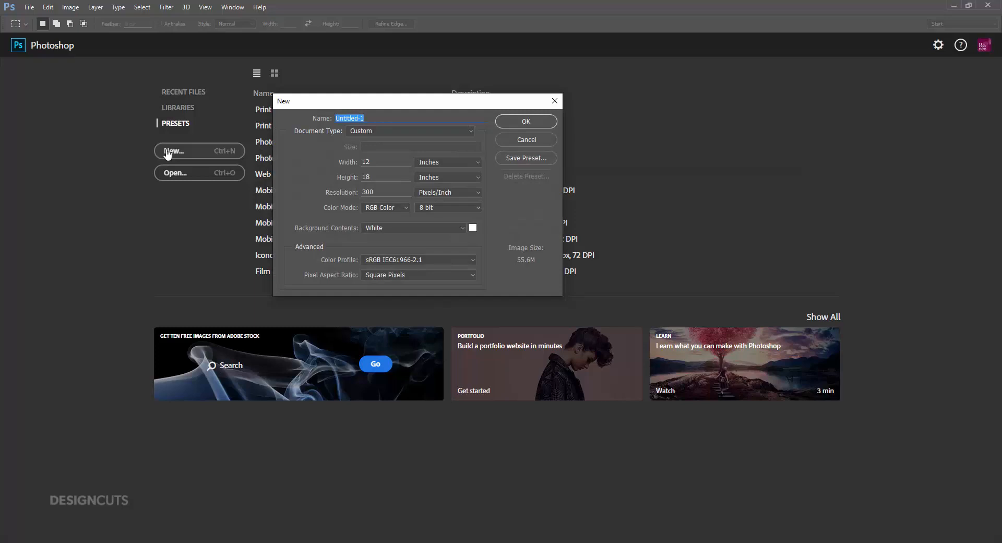
pyautogui.write('DC_FlowerShowPT_18x24')
pyautogui.click(368, 162)
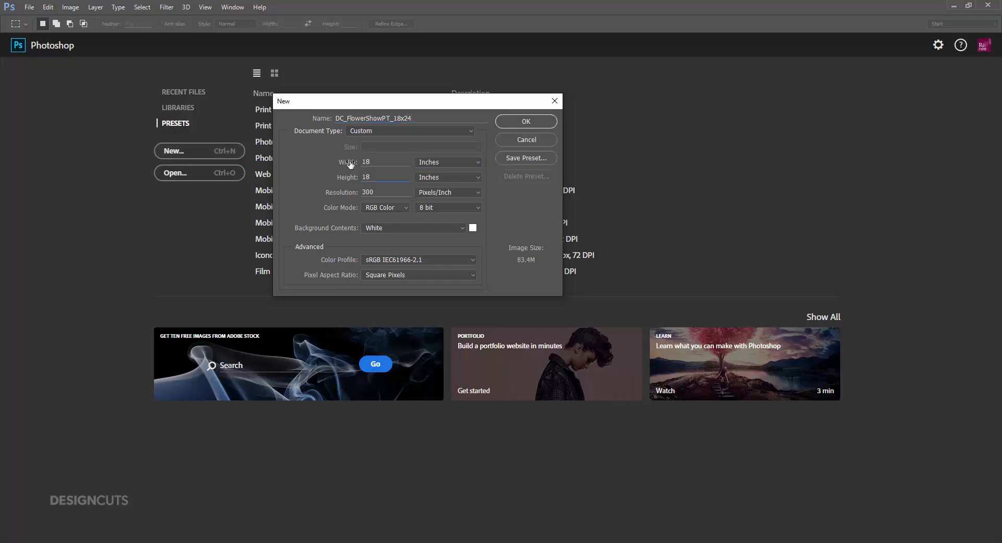
pyautogui.press('Tab')
pyautogui.write('24')
pyautogui.click(522, 121)
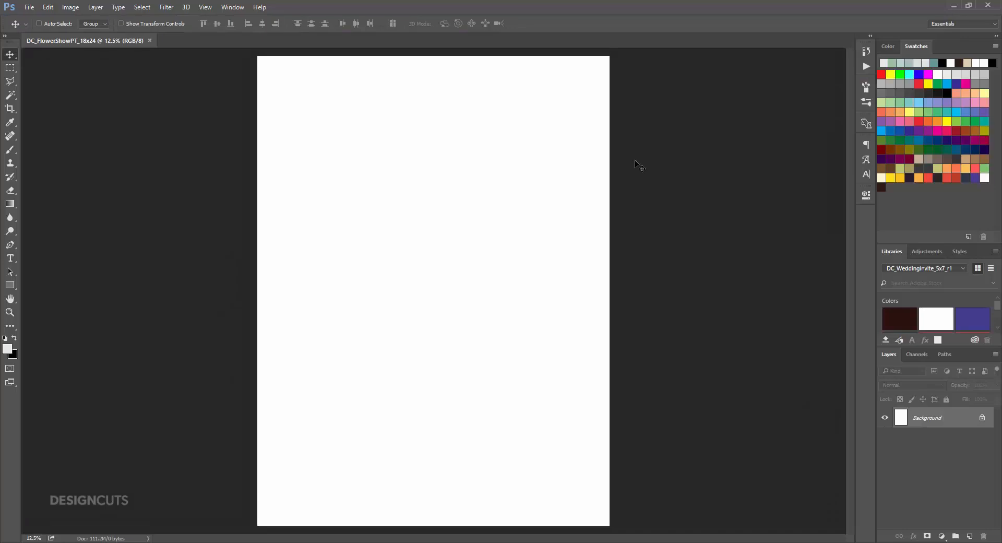
# Place the image "background 08" from the freebies folders into the document as a linked file
pyautogui.click(29, 7)
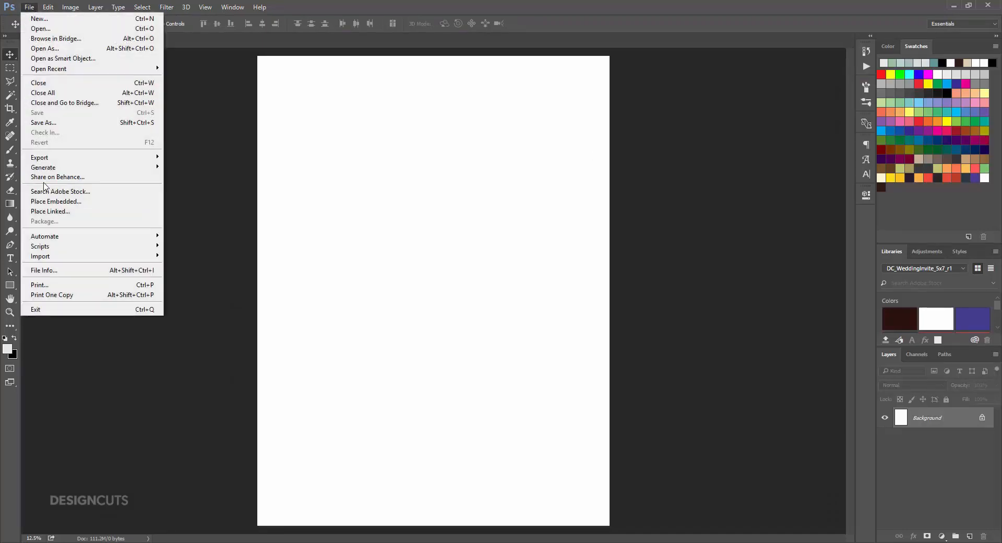
pyautogui.click(51, 211)
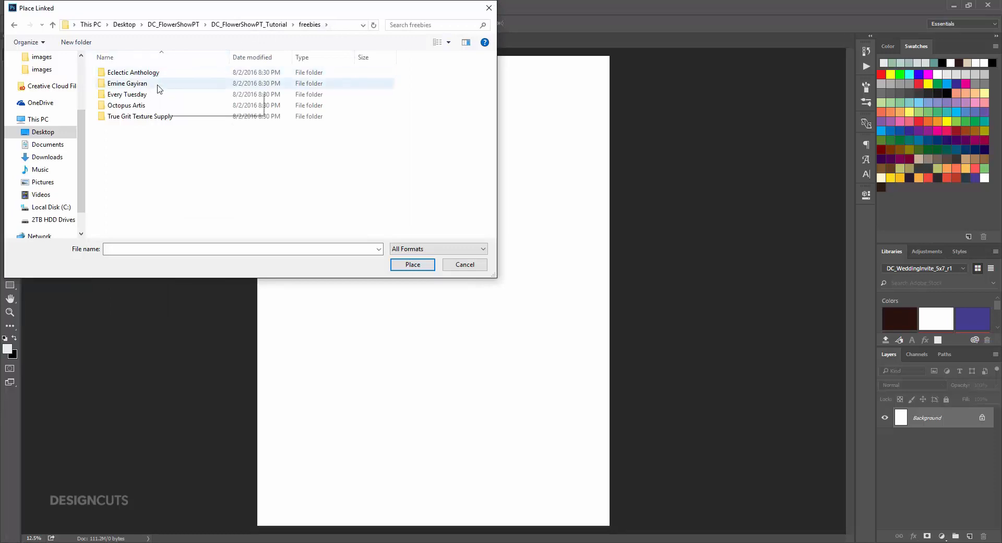
pyautogui.doubleClick(219, 88)
pyautogui.click(180, 89)
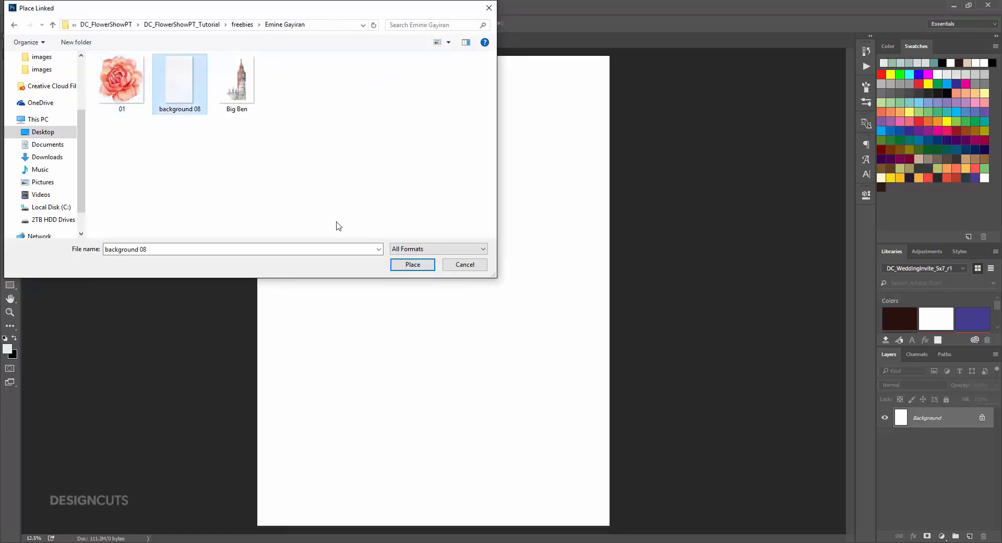
pyautogui.click(412, 264)
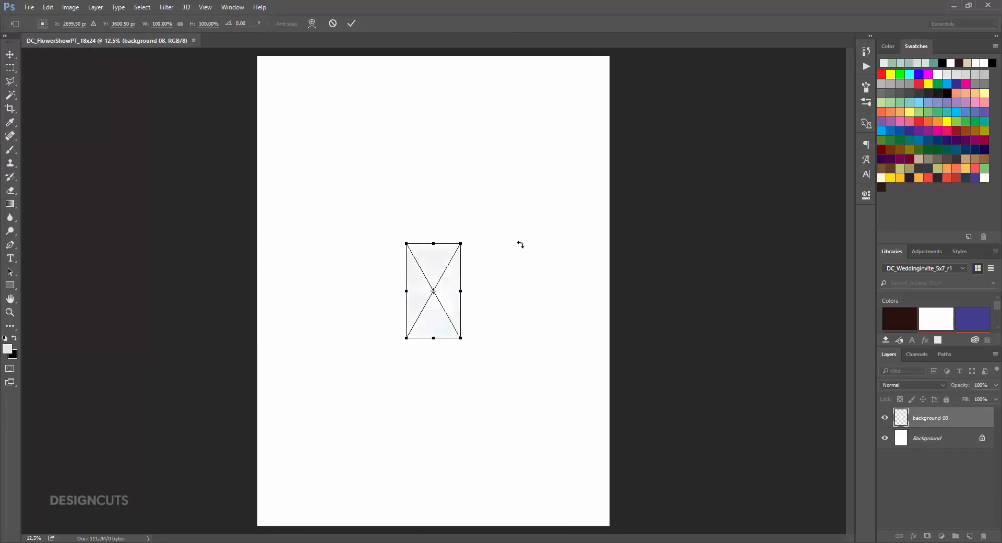
# Scale the placed background 08 image proportionally to about 653% so it covers the whole canvas, and commit the transform
pyautogui.moveTo(460, 244); pyautogui.dragTo(687, 24)
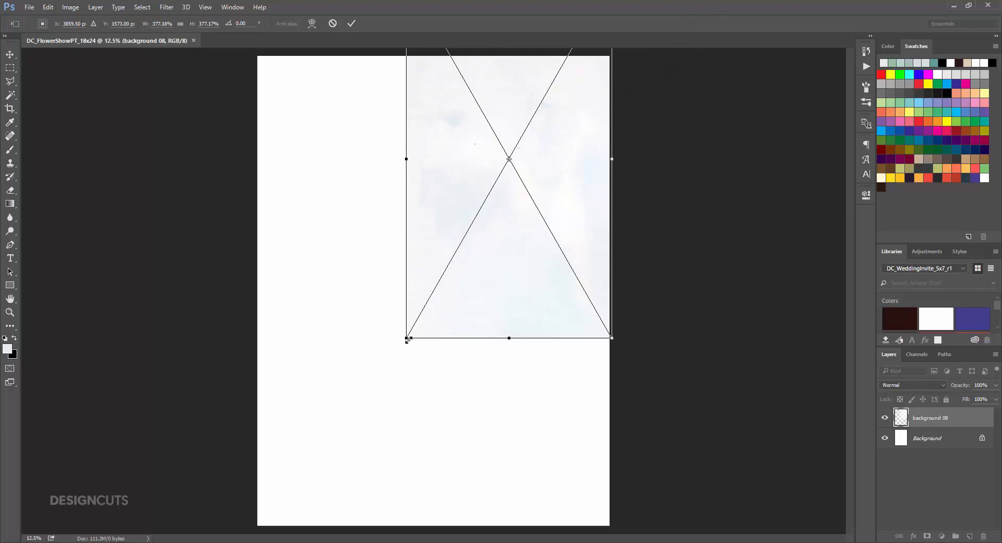
pyautogui.moveTo(407, 338); pyautogui.dragTo(256, 533)
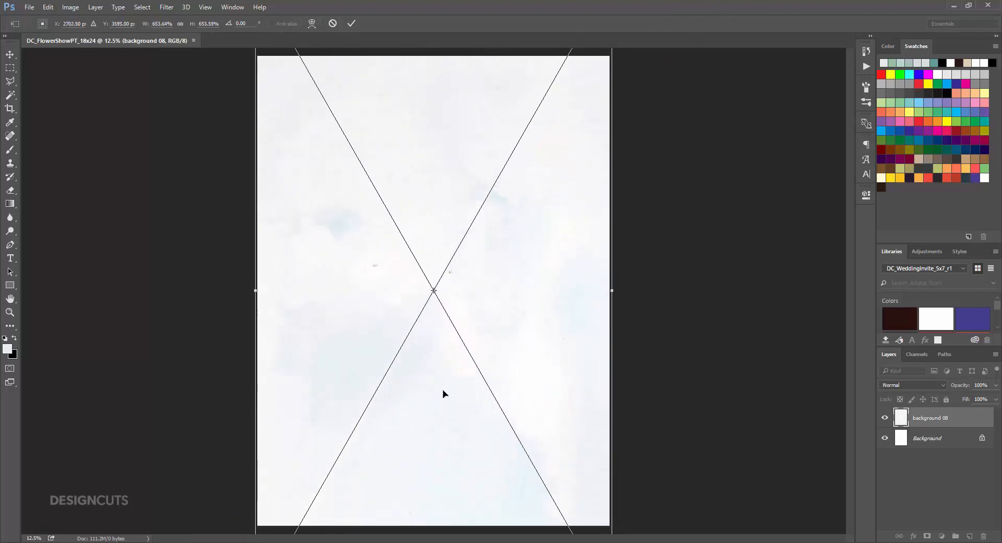
pyautogui.press('v')
pyautogui.press('Return')
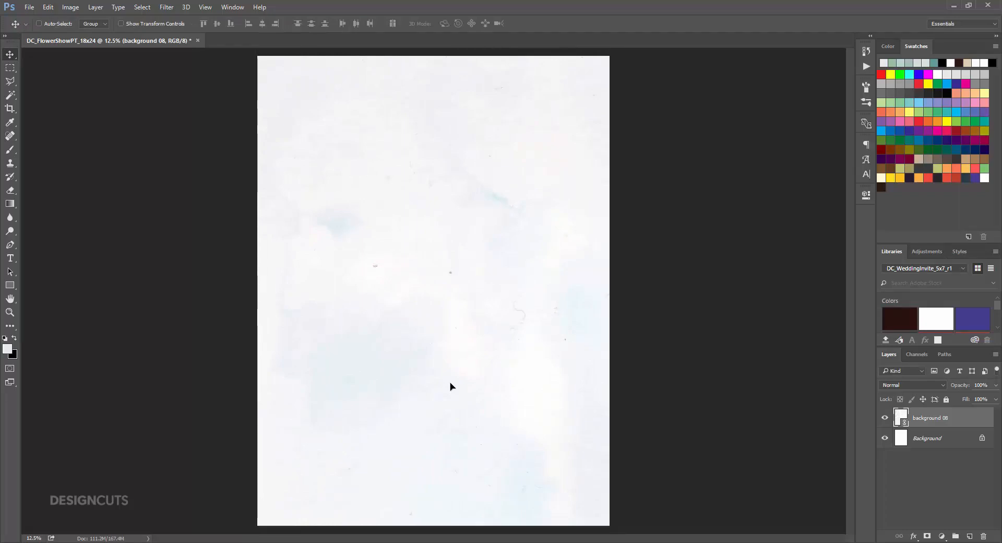
# Place the "Vignette 4" image from the True Grit Texture Supply freebies folder as a linked file
pyautogui.click(30, 7)
pyautogui.click(47, 211)
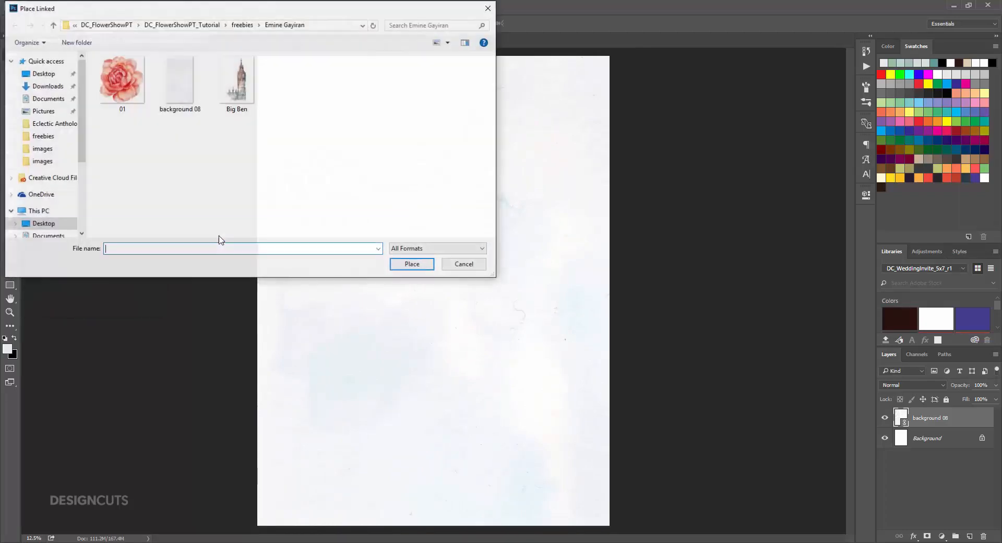
pyautogui.click(242, 25)
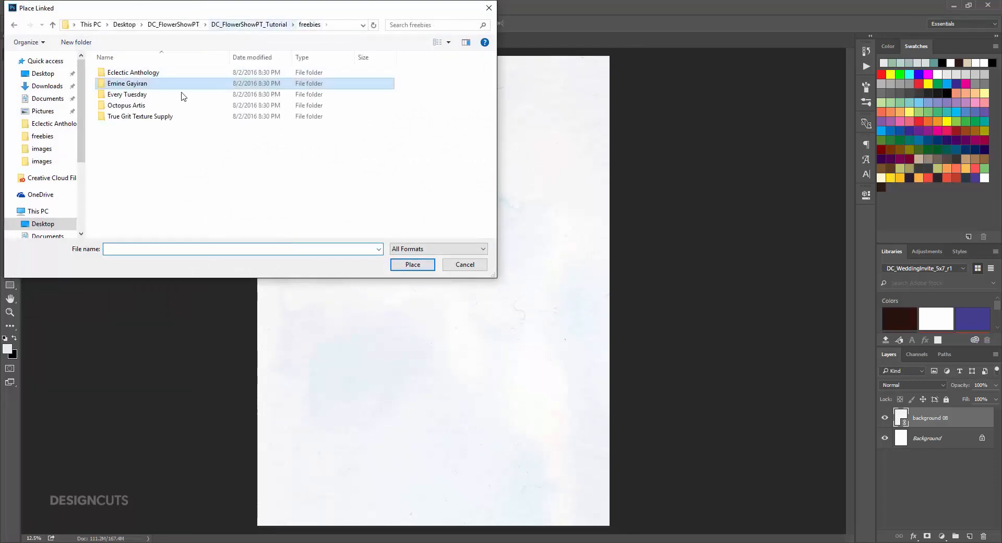
pyautogui.doubleClick(148, 121)
pyautogui.click(123, 83)
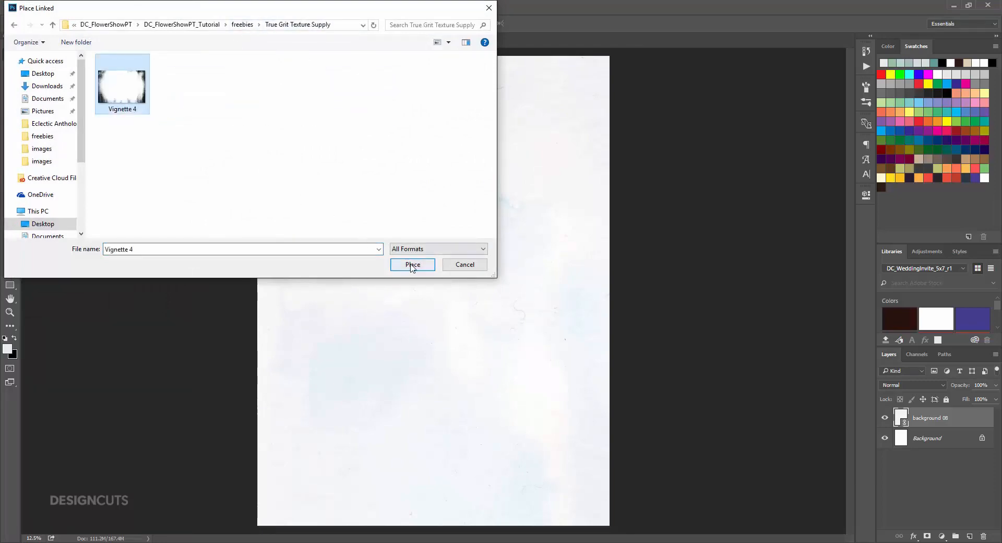
pyautogui.click(411, 265)
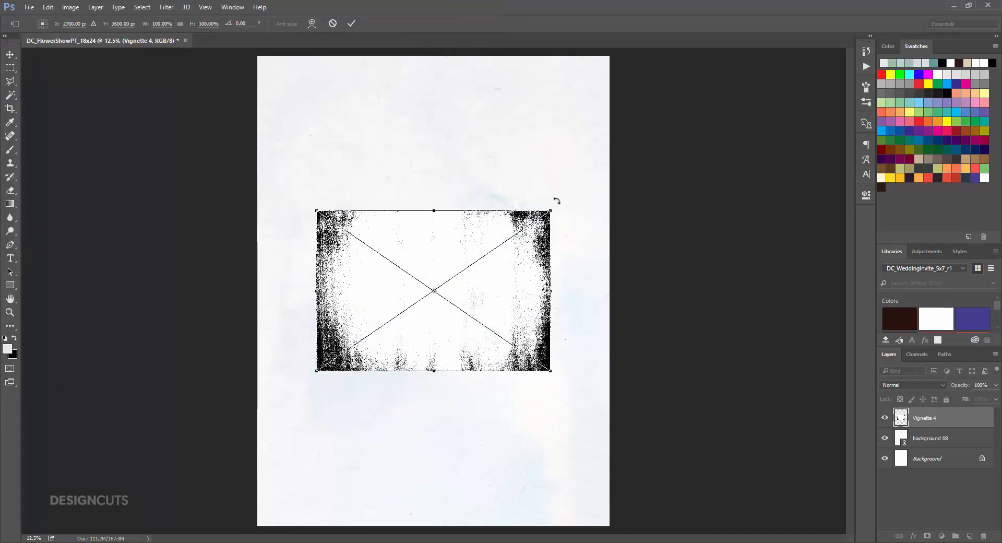
# Rotate the placed Vignette 4 texture 90° and stretch it to about 204% by 225% so it covers the canvas
pyautogui.moveTo(557, 200); pyautogui.dragTo(548, 440)
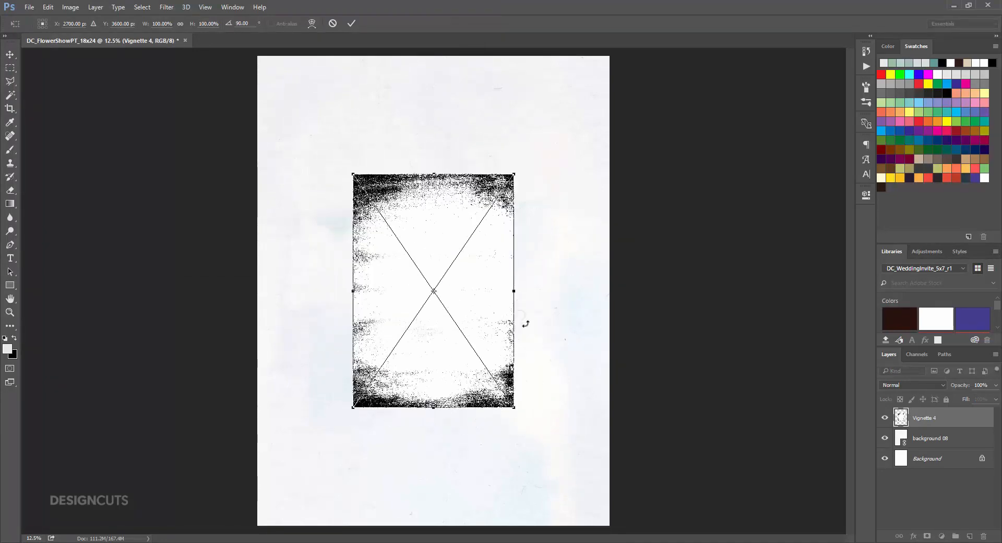
pyautogui.moveTo(520, 161); pyautogui.dragTo(614, 52)
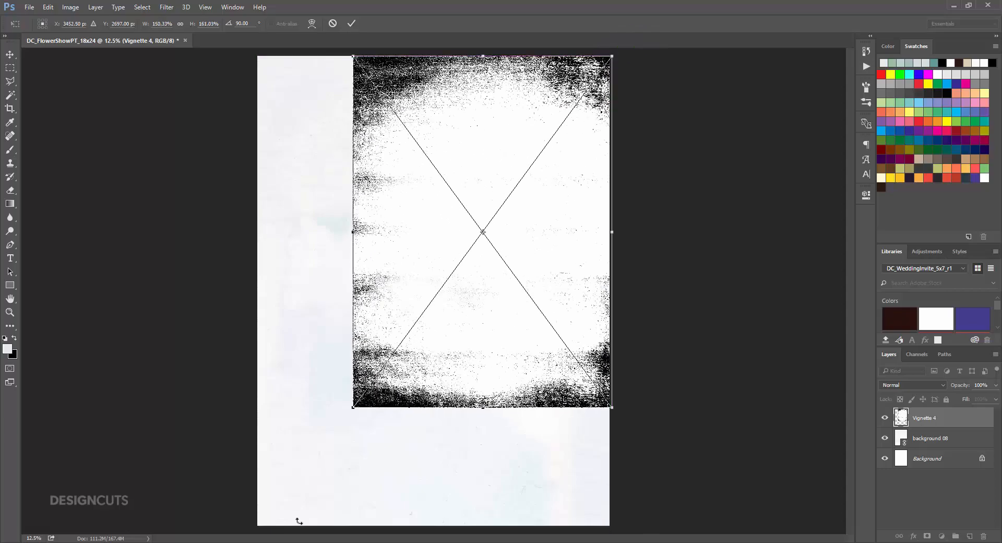
pyautogui.moveTo(354, 407); pyautogui.dragTo(251, 528)
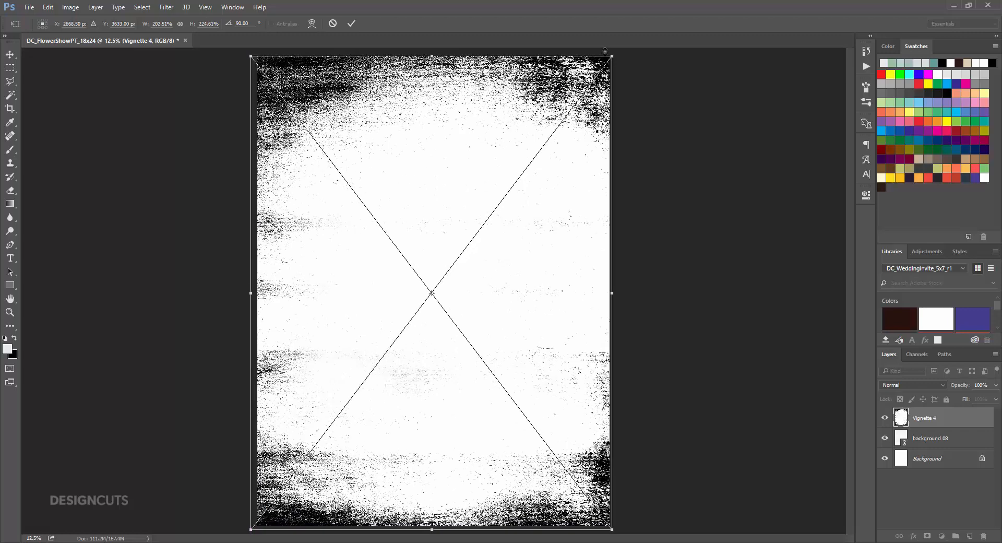
pyautogui.moveTo(604, 51); pyautogui.dragTo(616, 52)
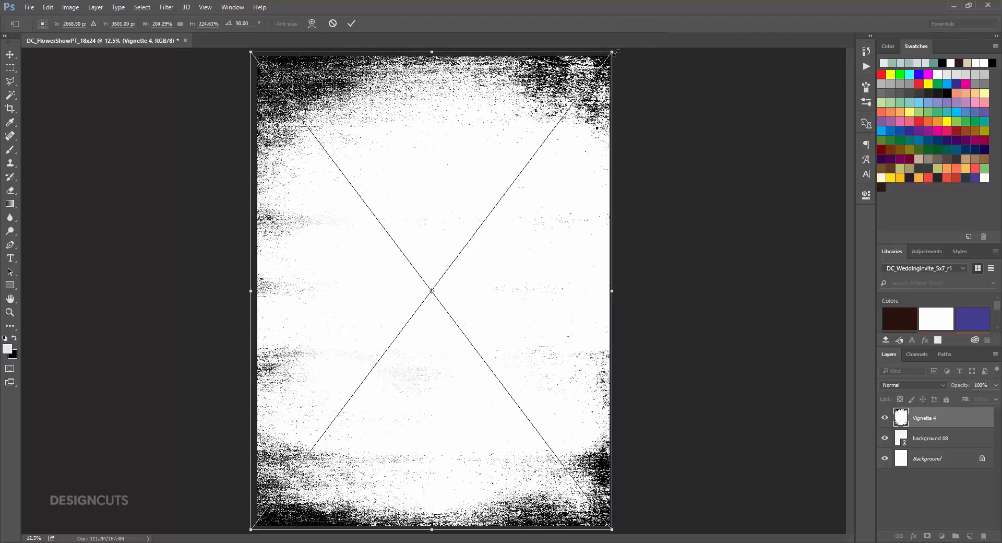
pyautogui.press('Return')
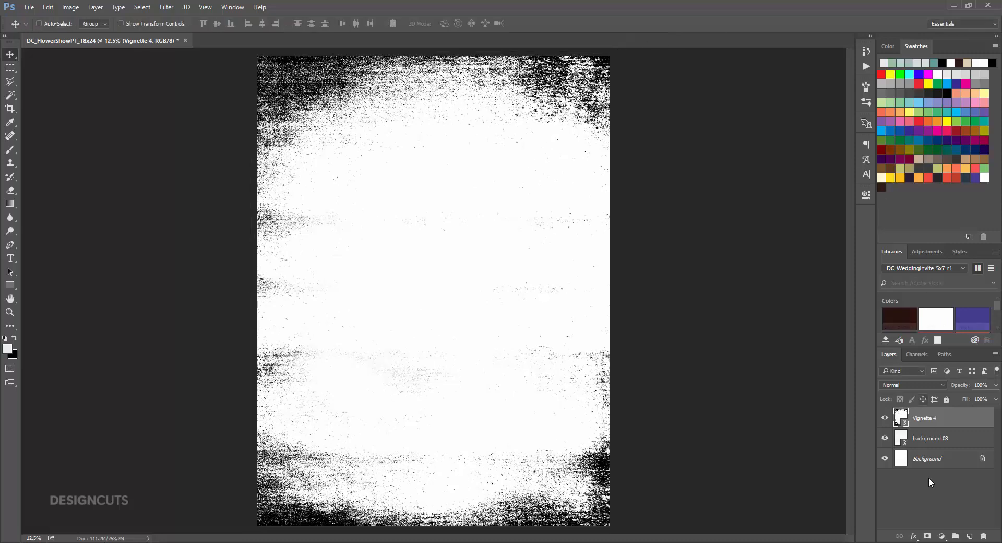
# Add a Color Overlay effect to the Vignette 4 layer with its blend mode set to Screen
pyautogui.click(913, 536)
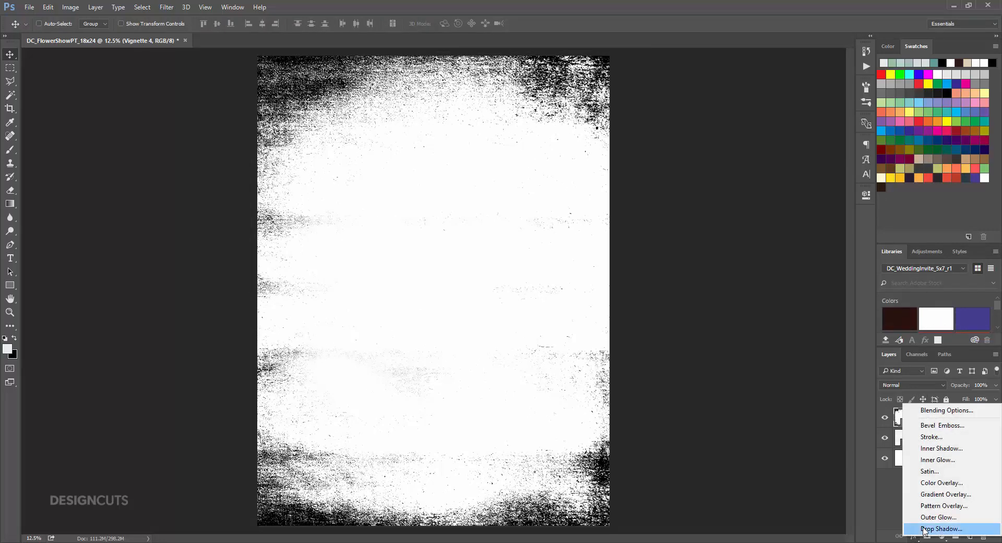
pyautogui.click(939, 482)
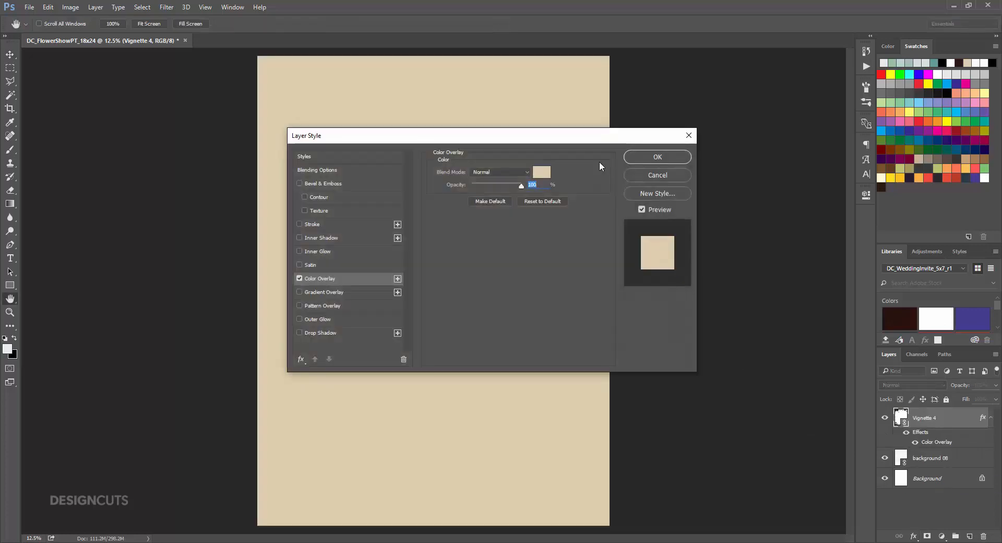
pyautogui.click(498, 171)
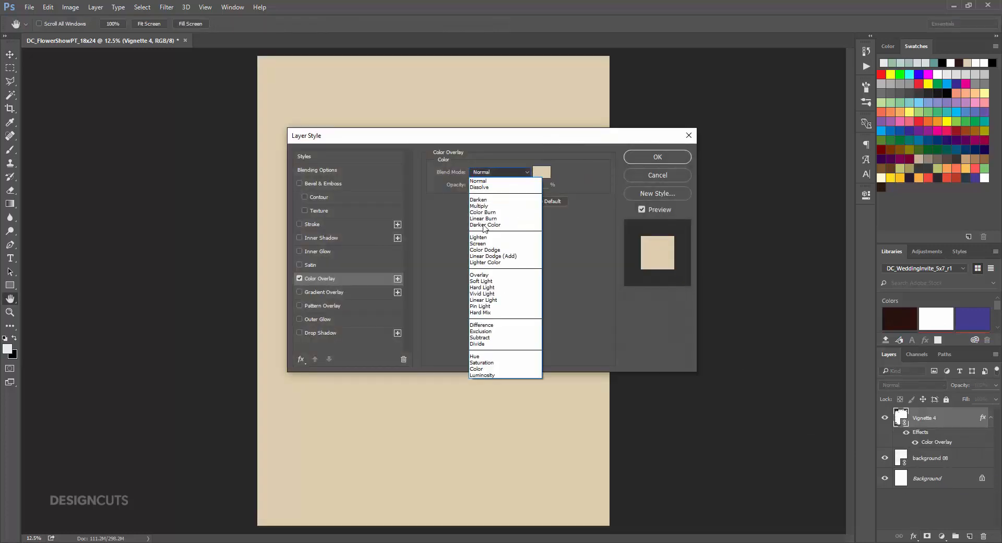
pyautogui.click(482, 243)
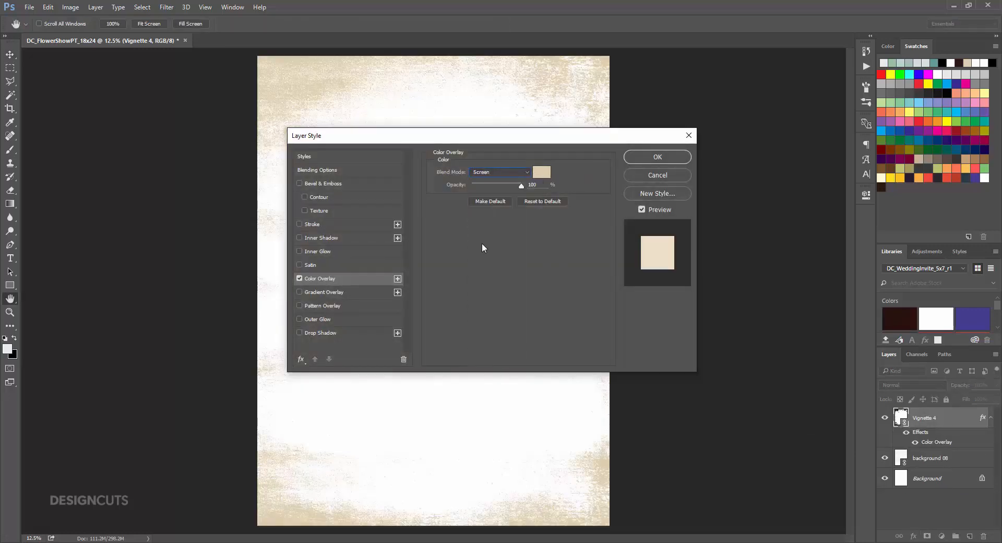
# Set the overlay color to RGB 176, 206, 213 and enable Blend Interior Effects as Group for the Vignette 4 layer
pyautogui.click(542, 174)
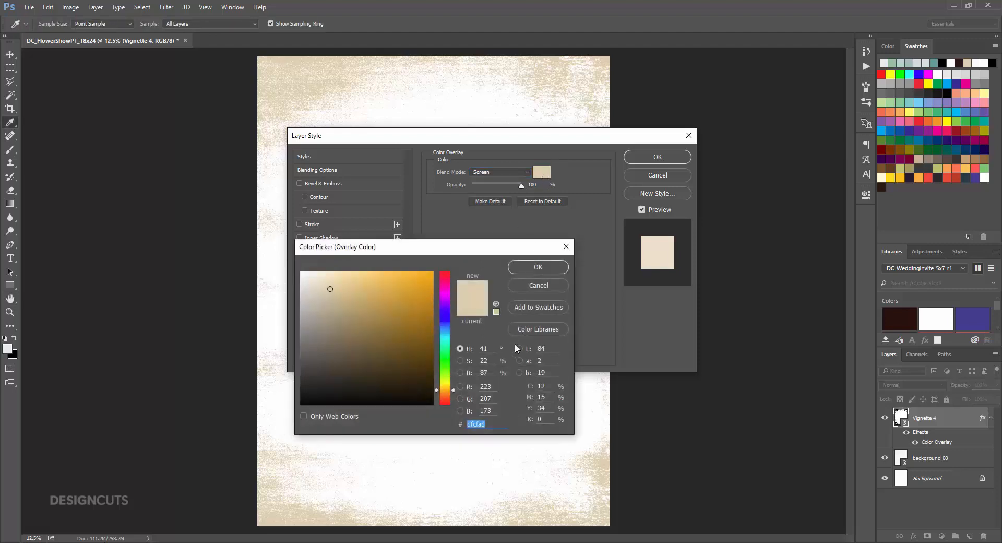
pyautogui.click(486, 386)
pyautogui.write('176')
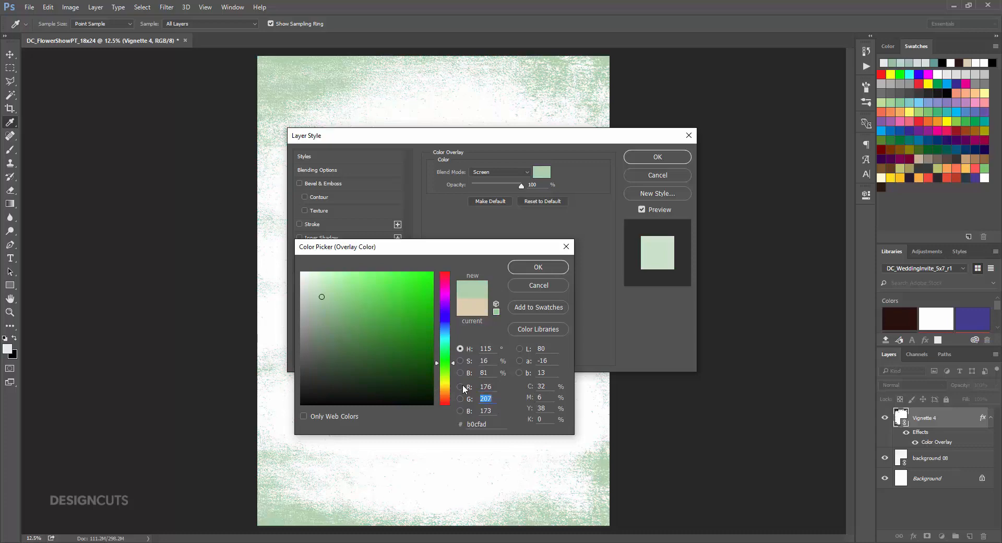
pyautogui.write('206')
pyautogui.press('Tab')
pyautogui.write('213')
pyautogui.press('Tab')
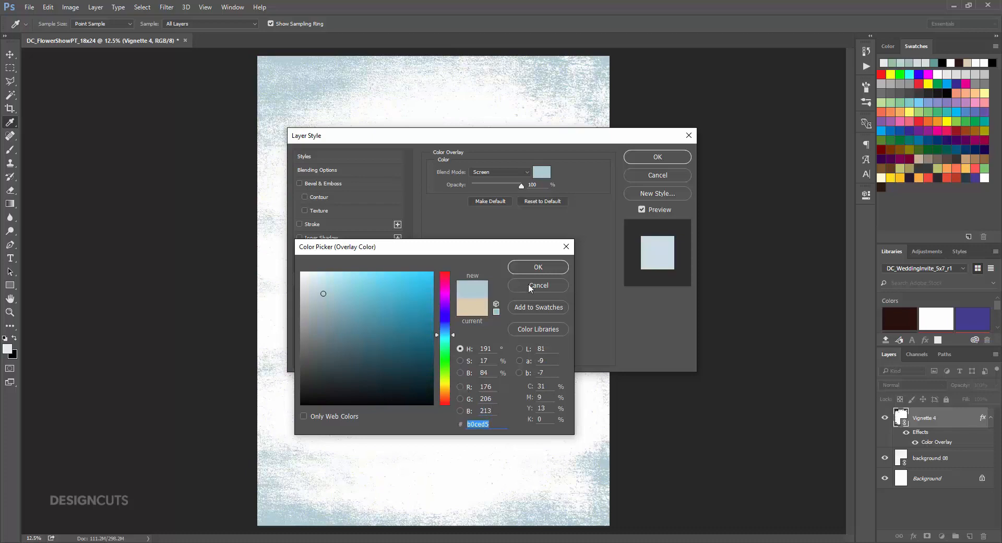
pyautogui.click(532, 264)
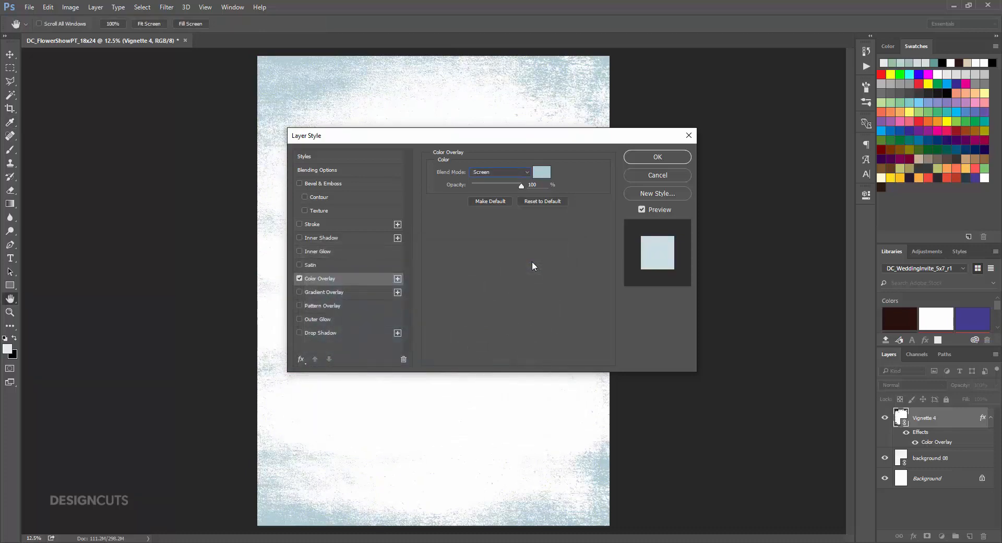
pyautogui.click(334, 171)
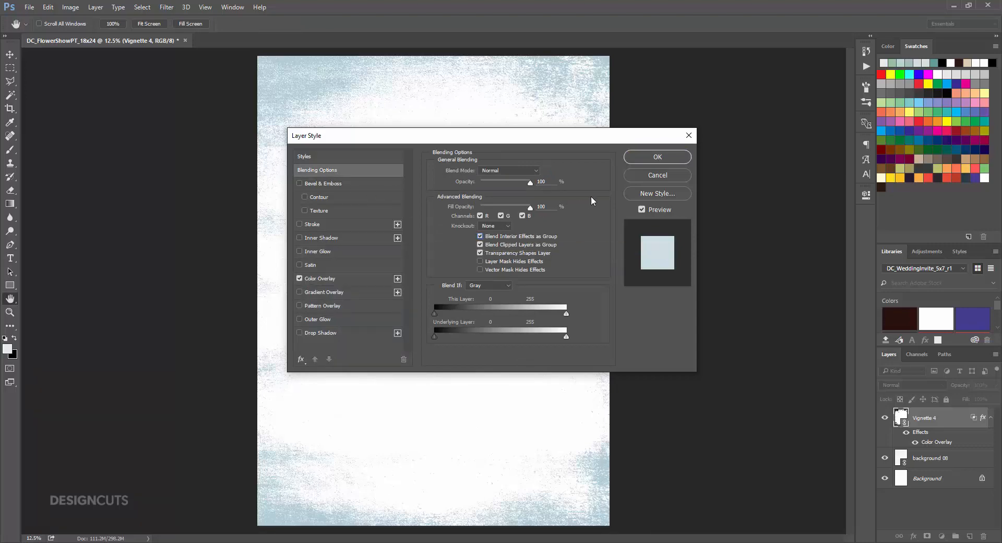
pyautogui.click(662, 156)
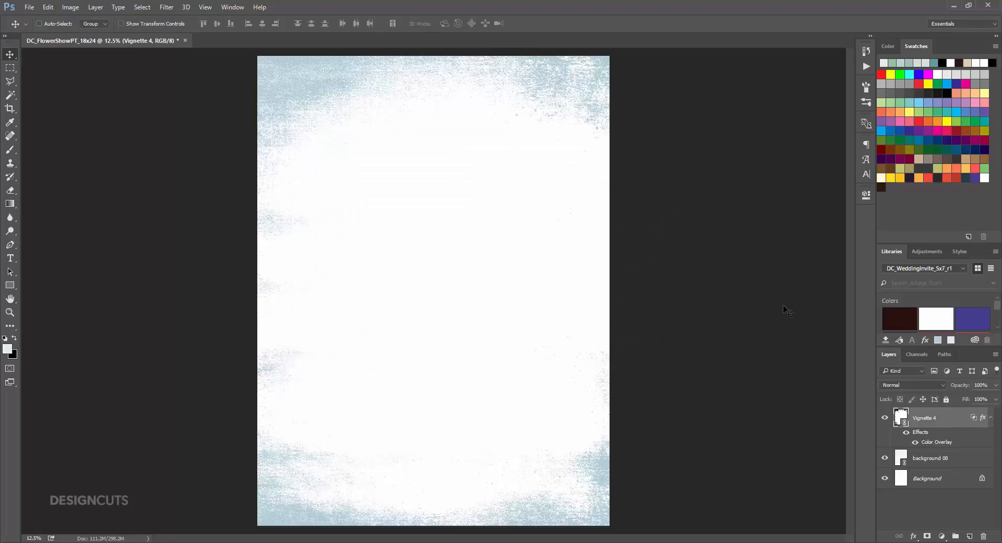
# Set the Vignette 4 layer to Multiply at 60% opacity and collapse its effects list
pyautogui.click(915, 384)
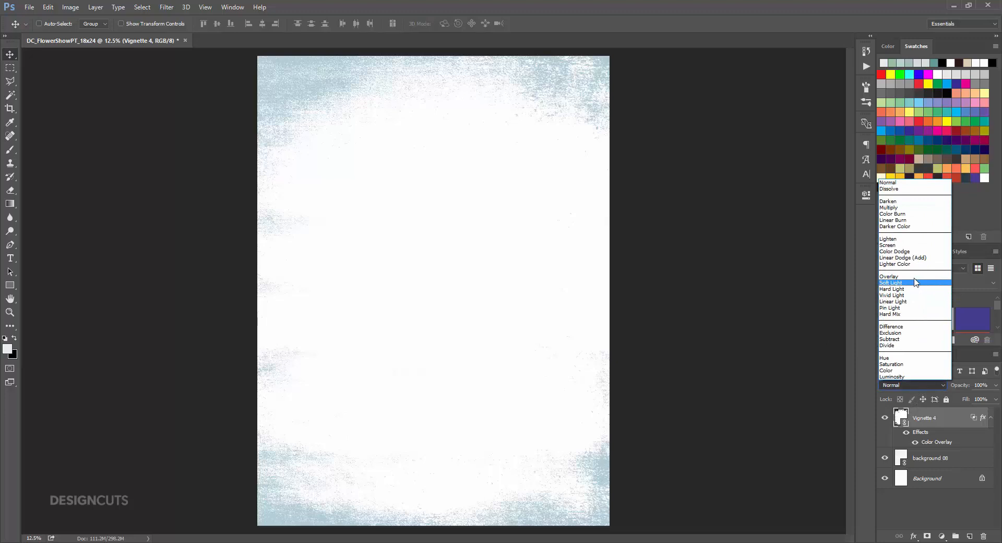
pyautogui.click(892, 207)
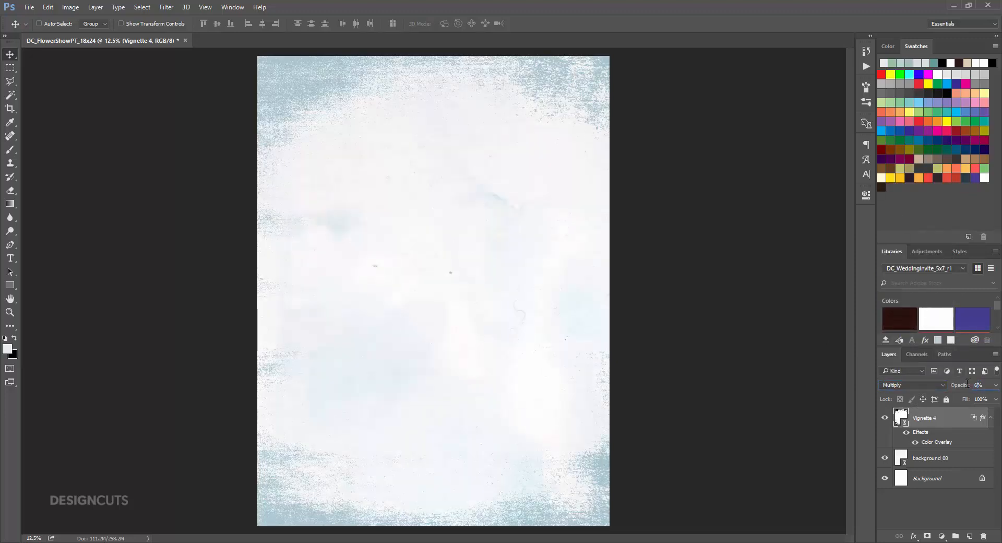
pyautogui.write('60')
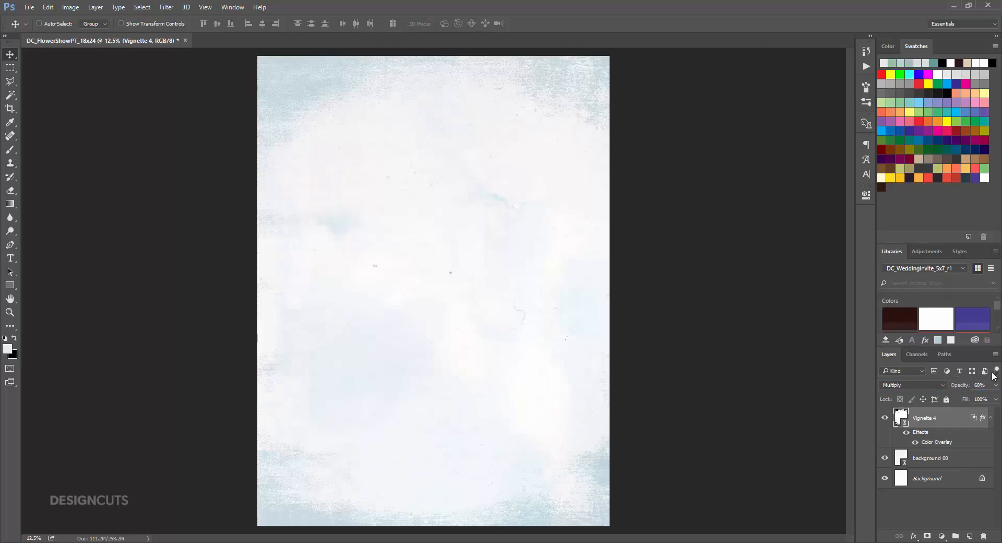
pyautogui.click(991, 417)
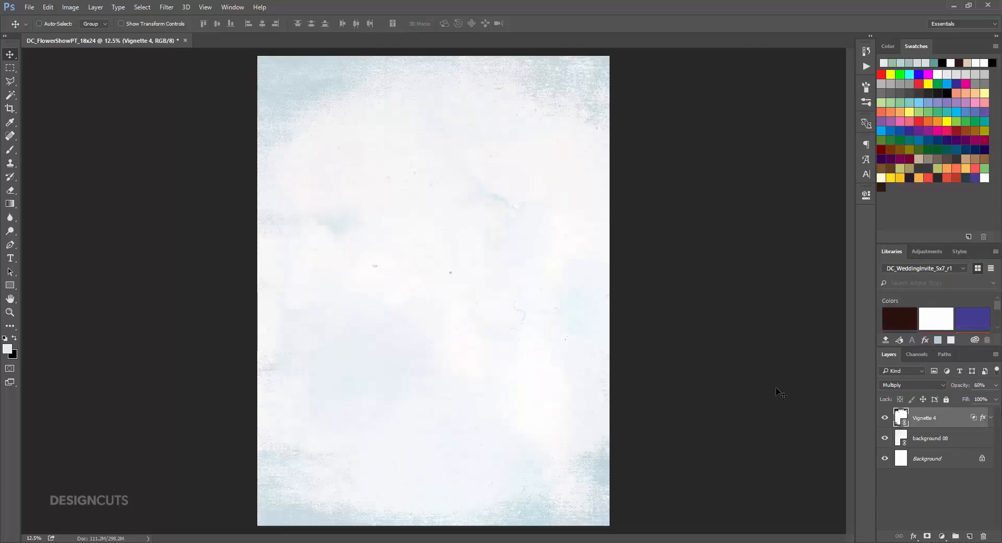
# Place the Big Ben image from the Emine Gayiran freebies folder as a linked file
pyautogui.click(26, 8)
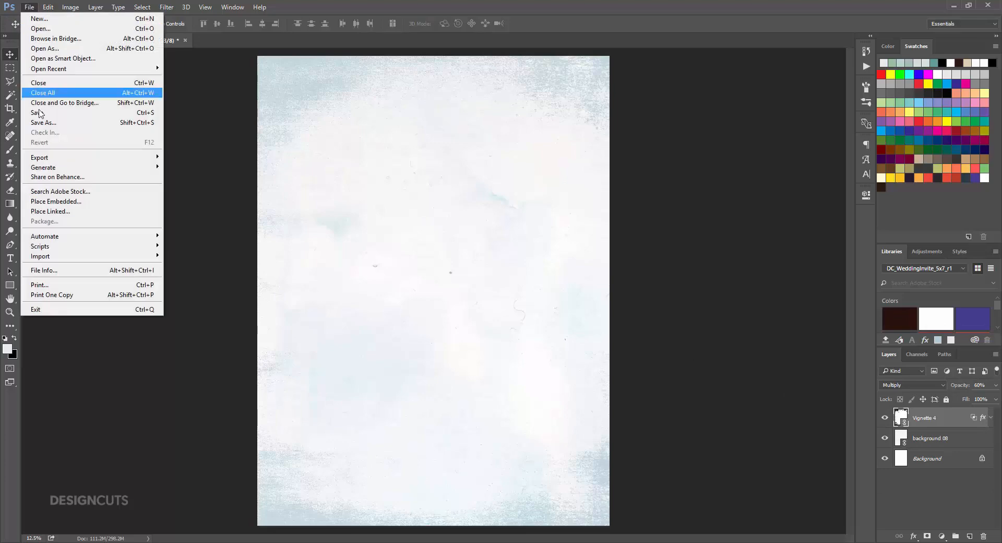
pyautogui.click(48, 212)
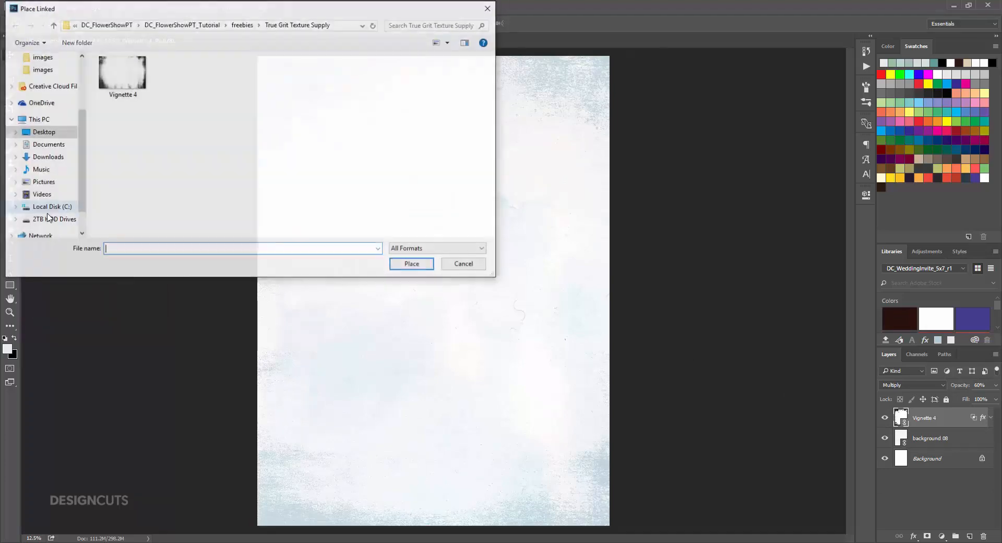
pyautogui.click(240, 27)
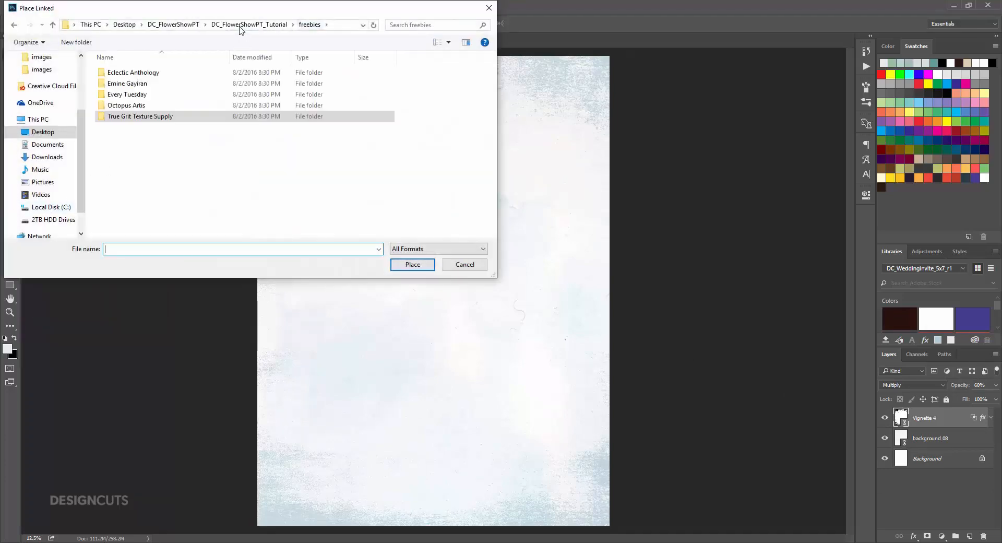
pyautogui.doubleClick(133, 80)
pyautogui.click(229, 90)
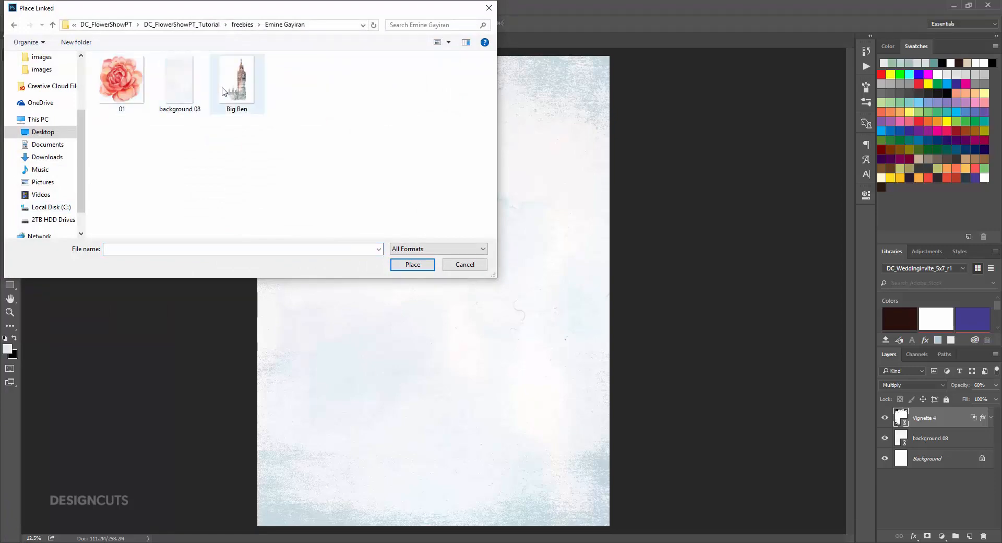
pyautogui.click(429, 270)
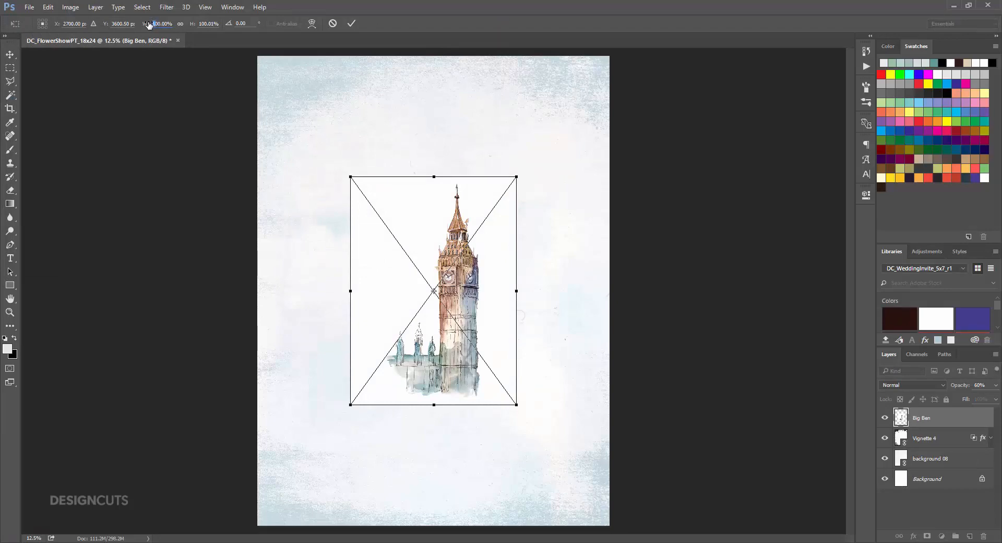
# Scale the placed Big Ben image proportionally to 200% and position the tower near the canvas's right edge
pyautogui.write('2')
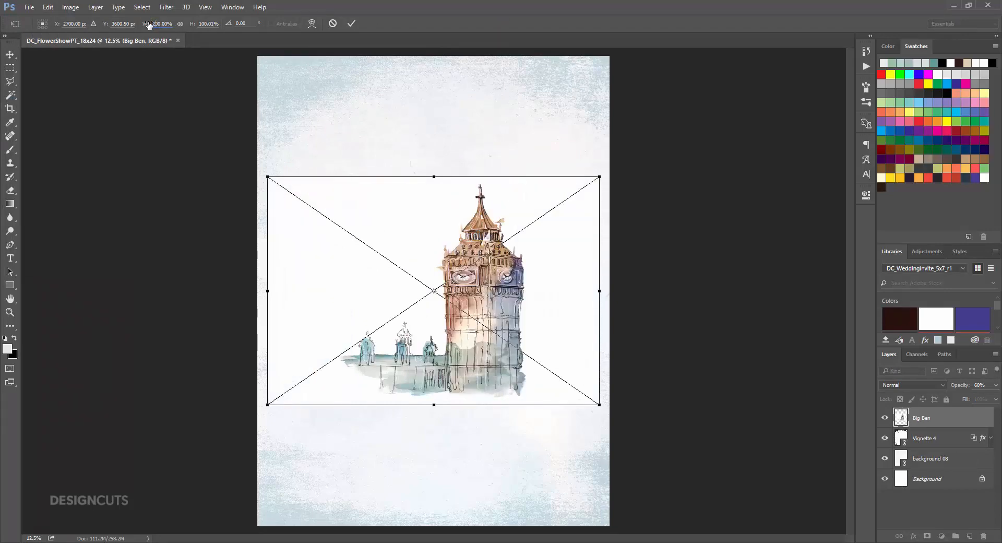
pyautogui.click(180, 25)
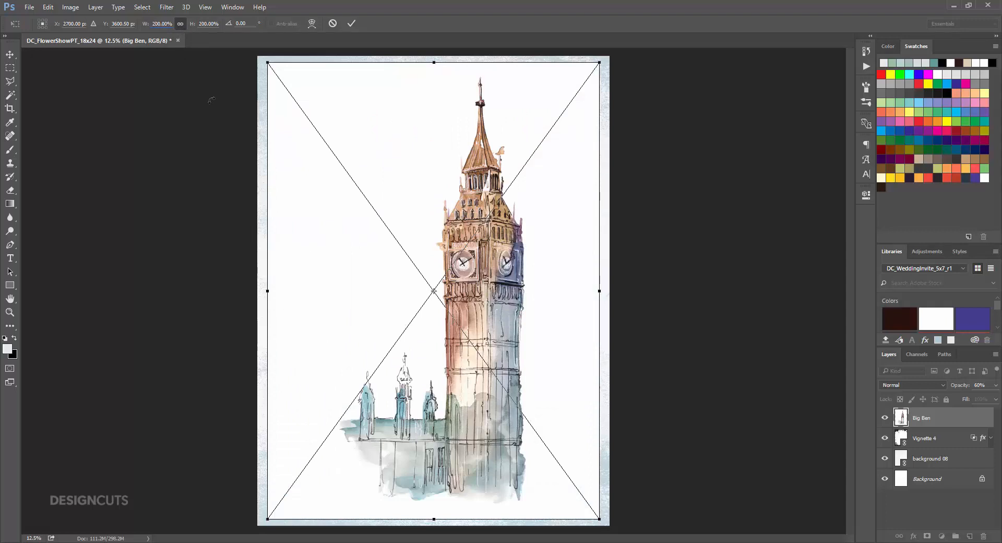
pyautogui.moveTo(499, 322); pyautogui.dragTo(558, 333)
pyautogui.press('Return')
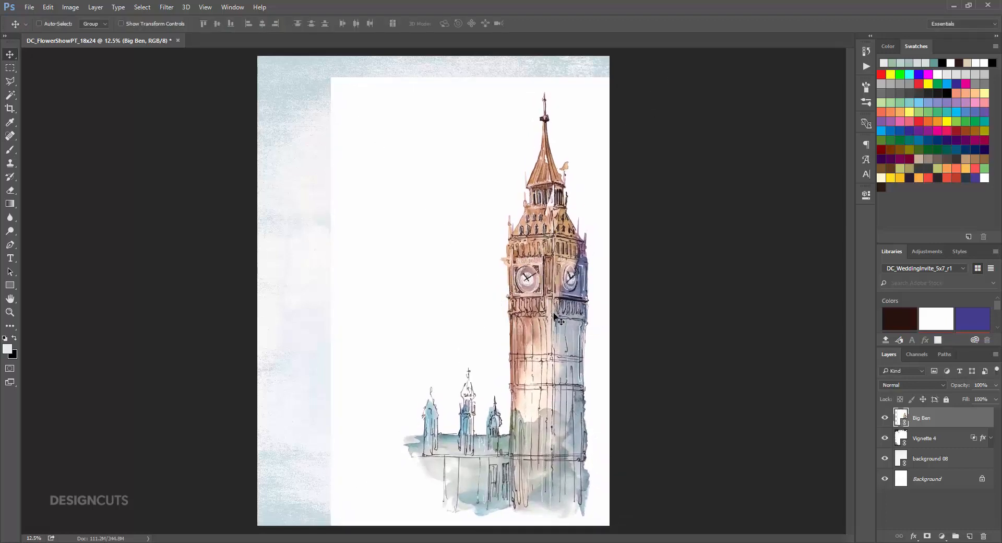
# Add a layer mask to the Big Ben layer and choose the Watercolor Loaded Wet Flat Tip brush at 2000 px
pyautogui.click(926, 537)
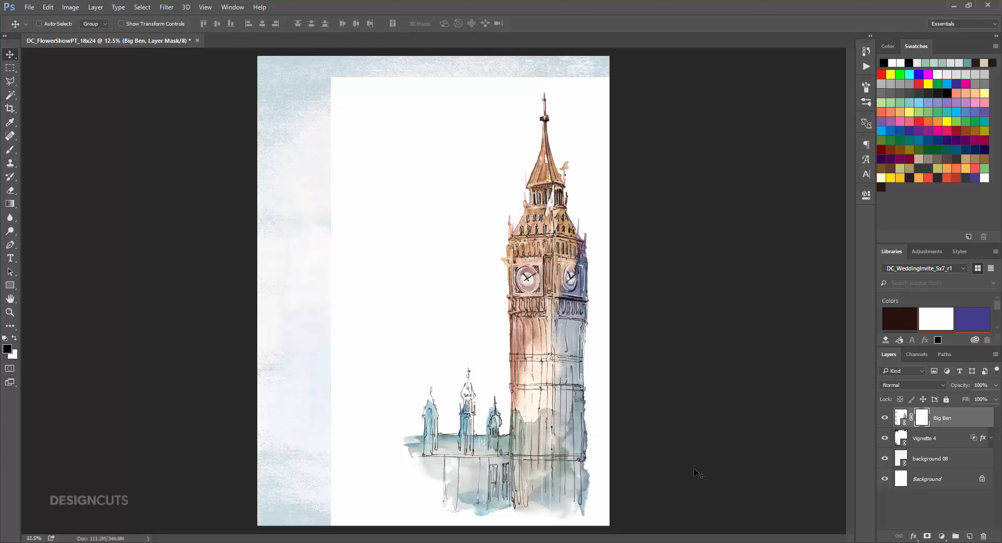
pyautogui.click(10, 149)
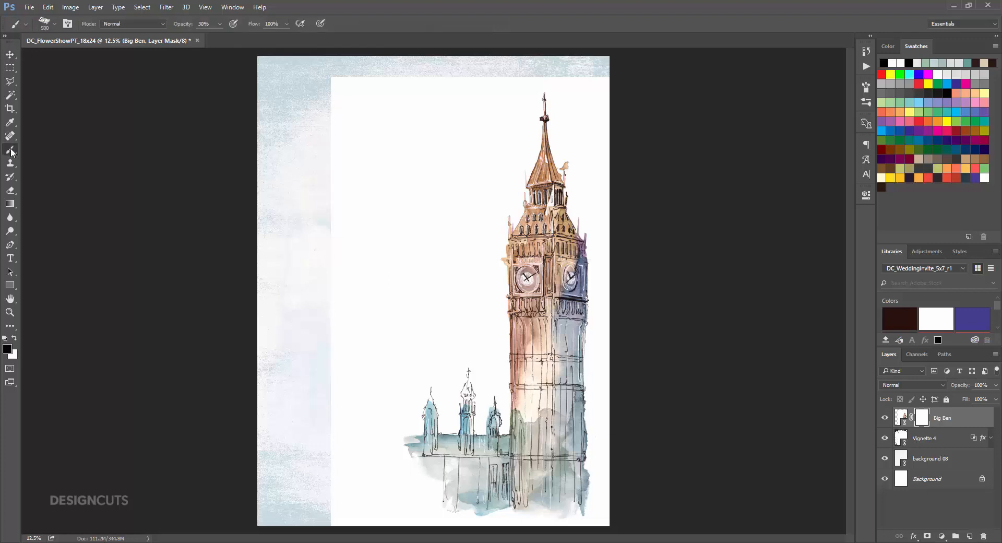
pyautogui.click(53, 25)
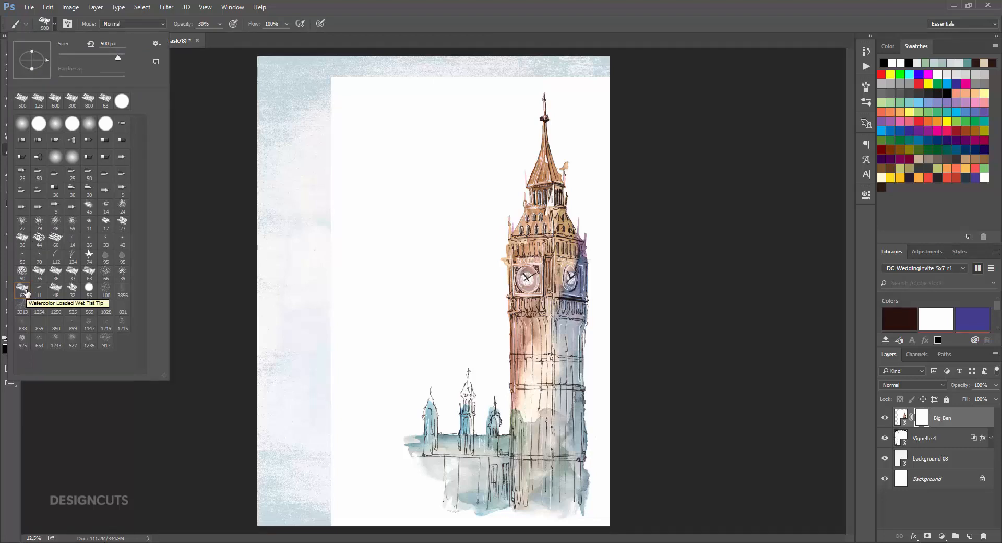
pyautogui.click(156, 43)
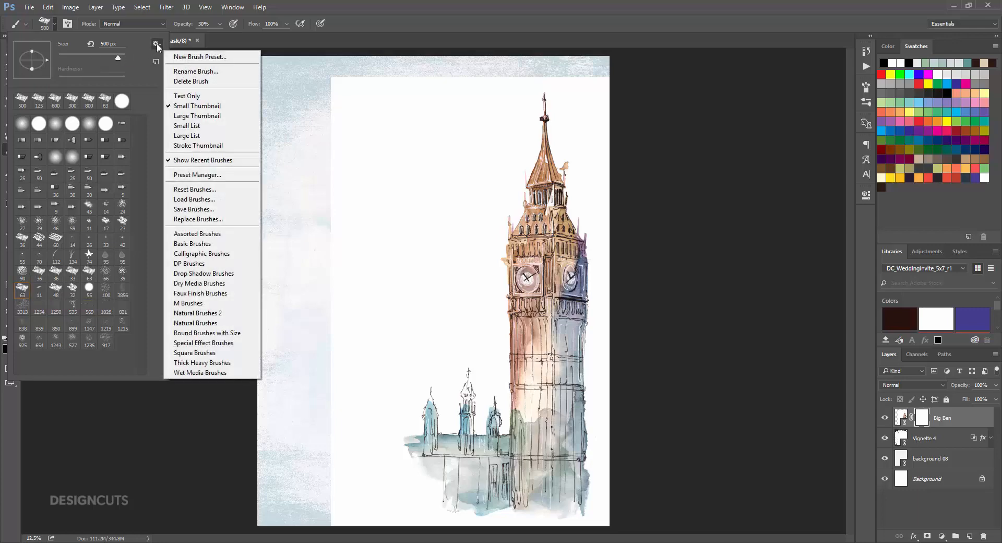
pyautogui.click(209, 136)
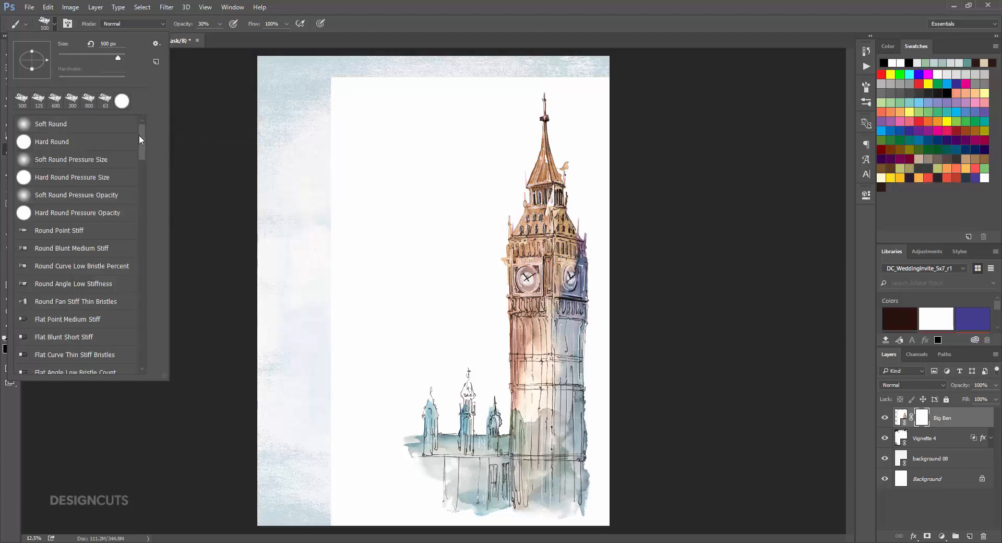
pyautogui.moveTo(142, 135); pyautogui.dragTo(155, 303)
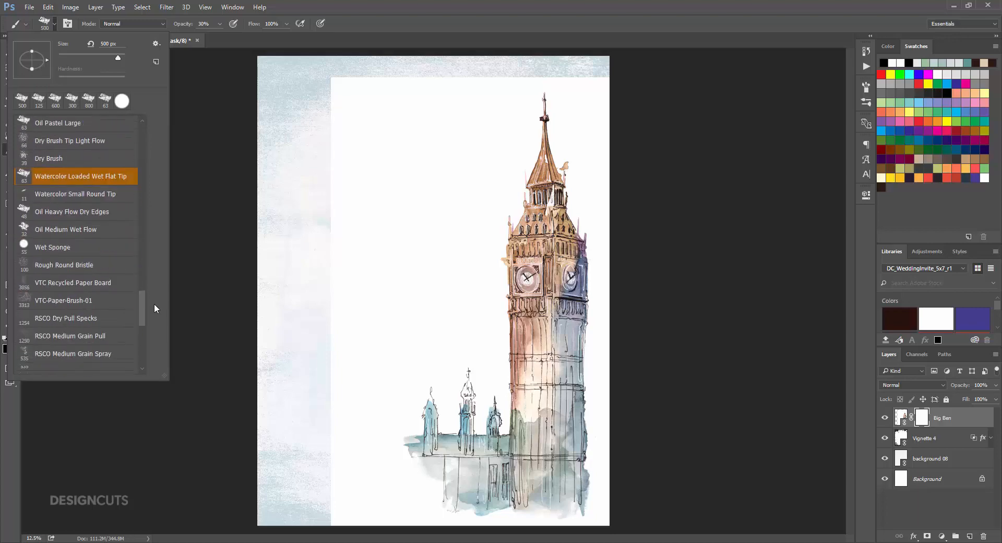
pyautogui.click(99, 166)
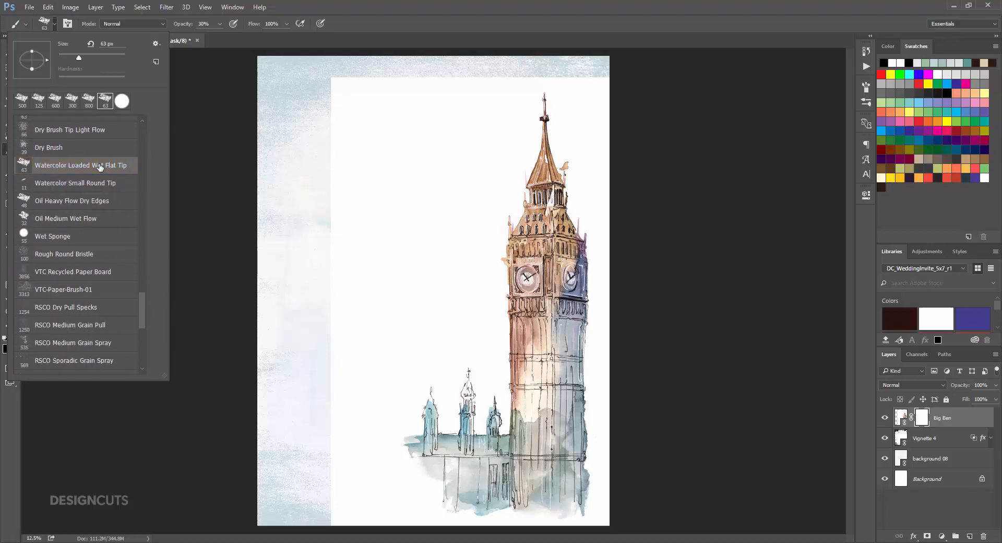
pyautogui.click(389, 18)
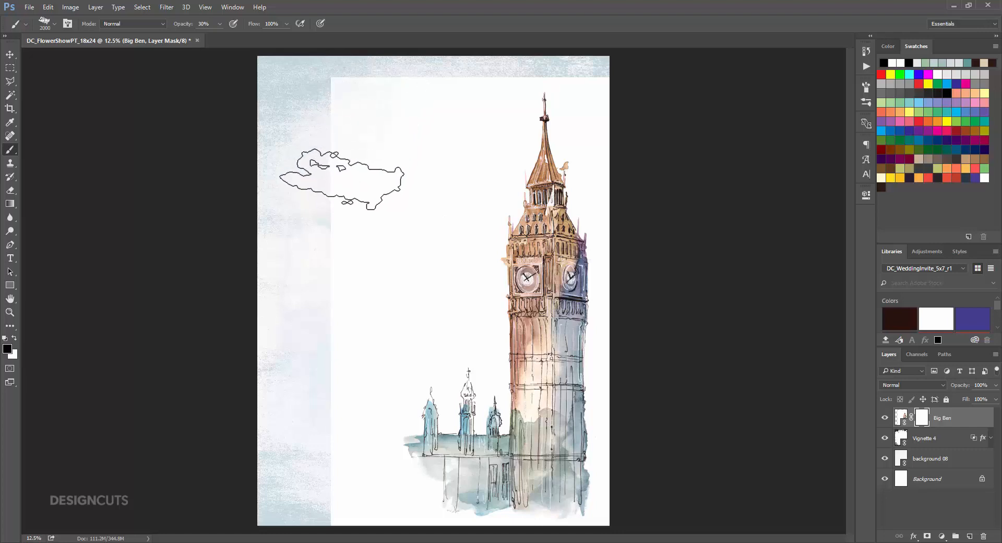
# Paint black on the Big Ben mask at 100% brush opacity to hide the white background around the tower and buildings
pyautogui.click(220, 23)
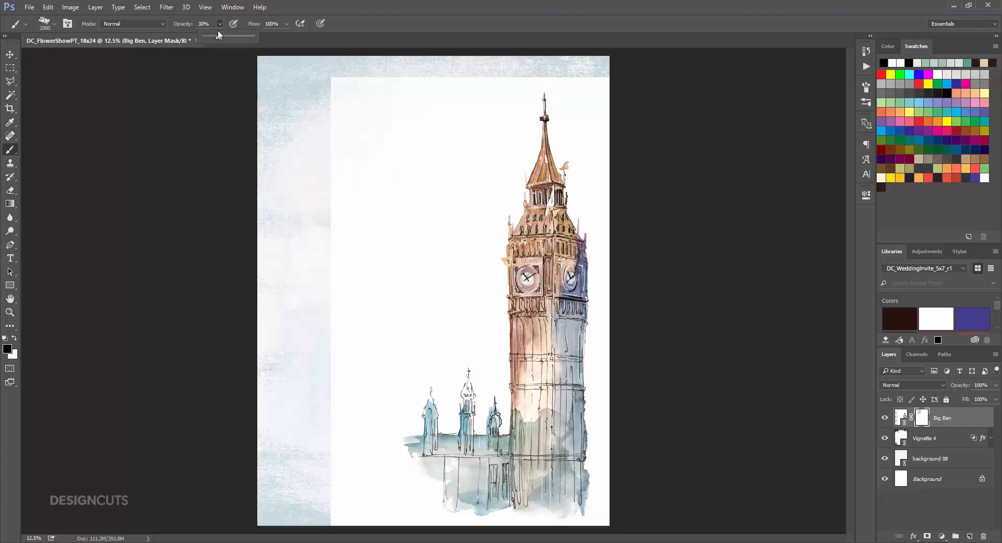
pyautogui.moveTo(219, 37); pyautogui.dragTo(262, 39)
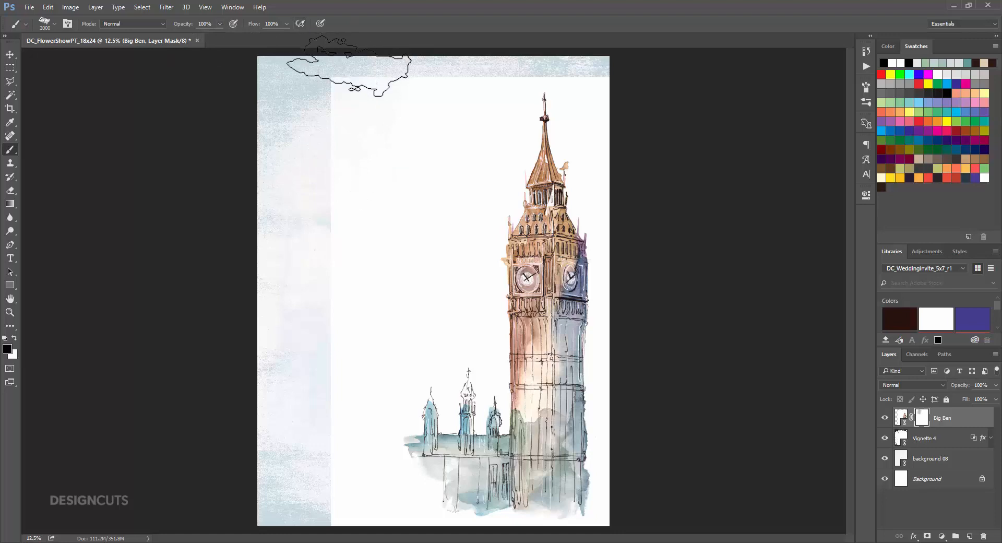
pyautogui.moveTo(349, 67)
pyautogui.mouseDown()
pyautogui.moveTo(339, 140)
pyautogui.moveTo(314, 204)
pyautogui.mouseUp()
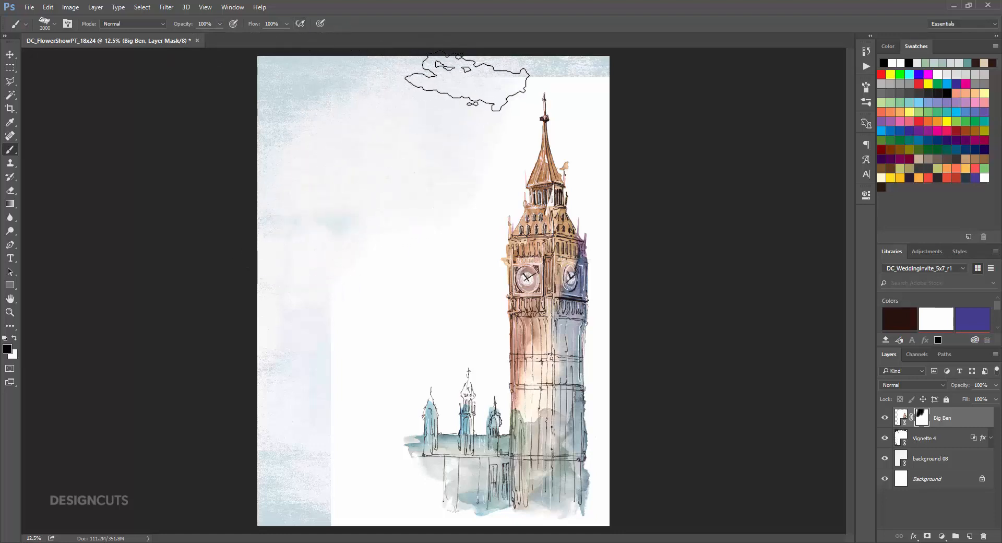
pyautogui.moveTo(559, 66)
pyautogui.mouseDown()
pyautogui.moveTo(616, 89)
pyautogui.moveTo(628, 139)
pyautogui.moveTo(616, 107)
pyautogui.moveTo(620, 148)
pyautogui.moveTo(634, 177)
pyautogui.mouseUp()
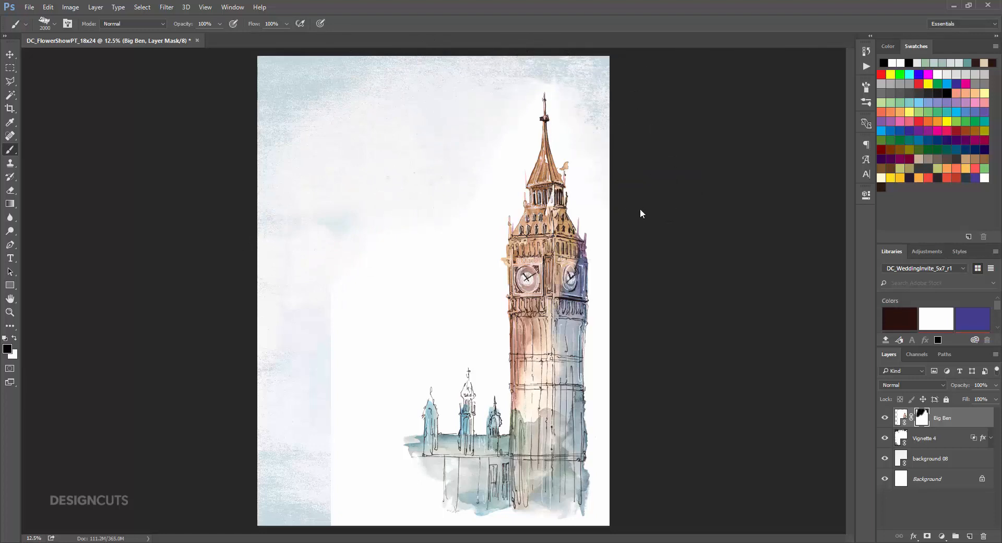
pyautogui.moveTo(468, 204); pyautogui.dragTo(451, 172)
pyautogui.moveTo(398, 345)
pyautogui.mouseDown()
pyautogui.moveTo(364, 308)
pyautogui.moveTo(354, 390)
pyautogui.moveTo(316, 406)
pyautogui.moveTo(330, 366)
pyautogui.moveTo(327, 477)
pyautogui.moveTo(375, 496)
pyautogui.moveTo(351, 460)
pyautogui.moveTo(359, 466)
pyautogui.mouseUp()
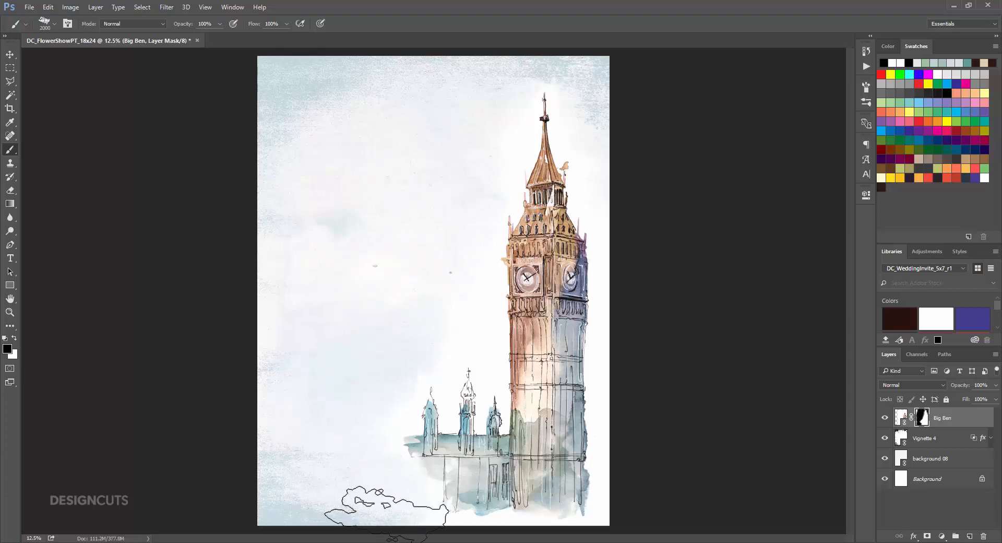
pyautogui.moveTo(404, 519)
pyautogui.mouseDown()
pyautogui.moveTo(467, 518)
pyautogui.moveTo(432, 525)
pyautogui.mouseUp()
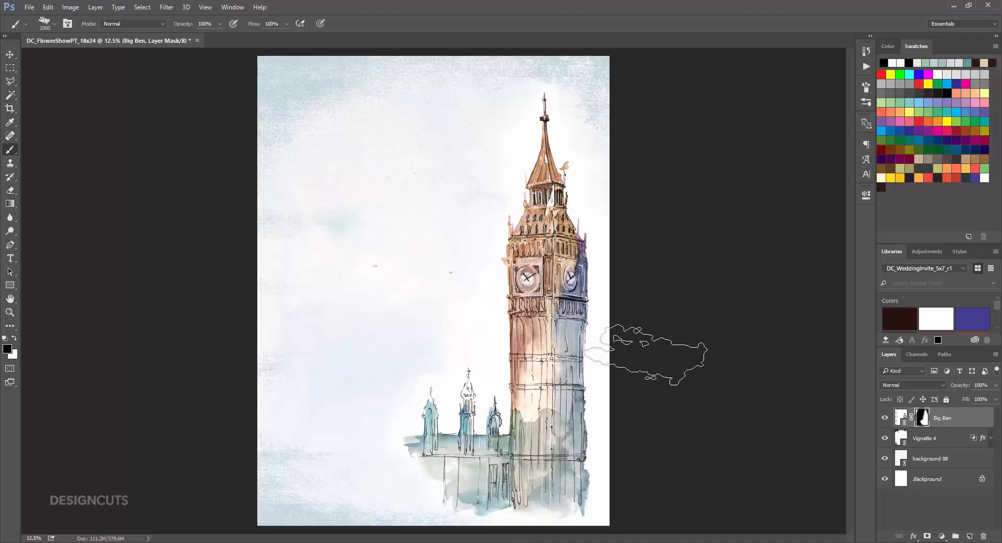
pyautogui.moveTo(645, 355)
pyautogui.mouseDown()
pyautogui.moveTo(653, 246)
pyautogui.moveTo(636, 191)
pyautogui.moveTo(633, 207)
pyautogui.moveTo(634, 178)
pyautogui.mouseUp()
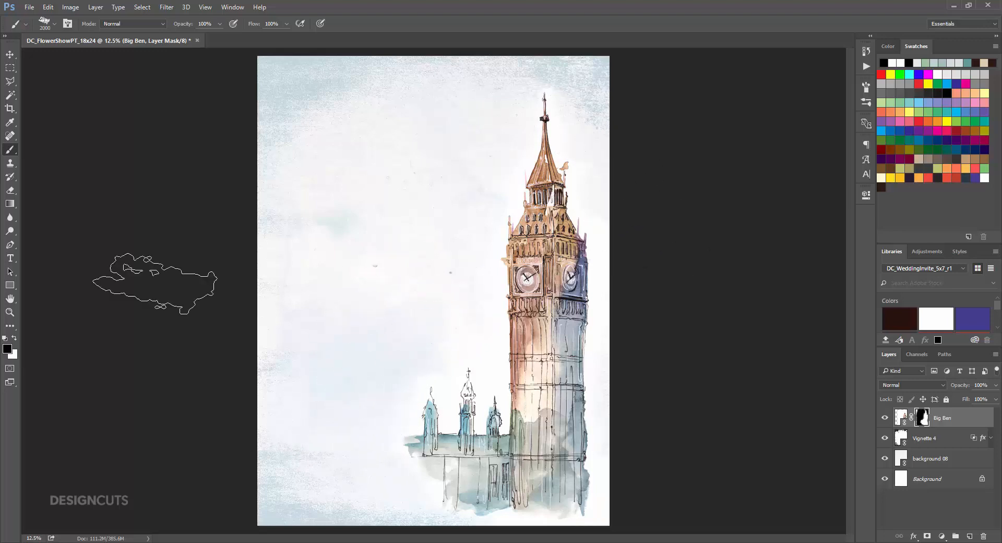
# Create a new layer group above the Big Ben layer and name it Text
pyautogui.click(955, 536)
pyautogui.doubleClick(919, 414)
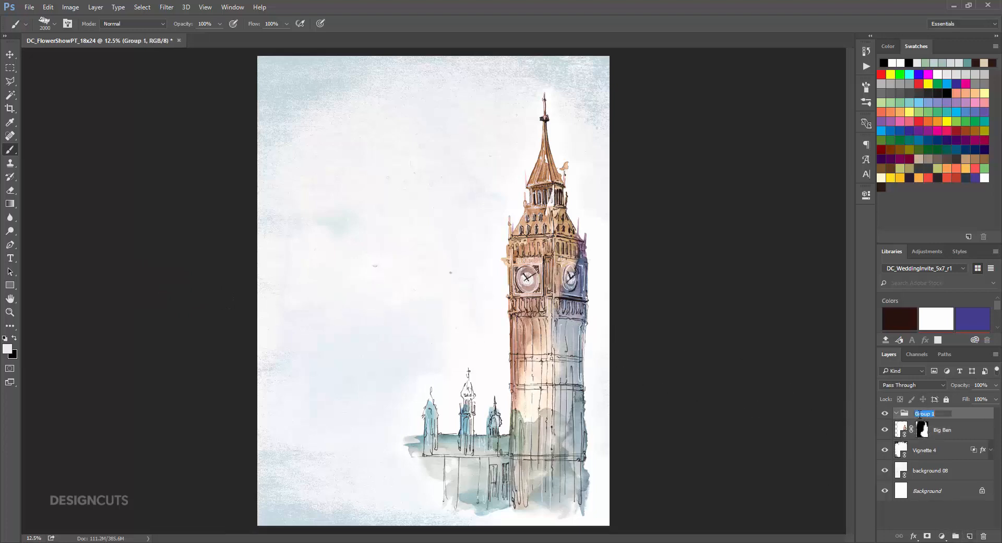
pyautogui.write('Text')
pyautogui.press('Return')
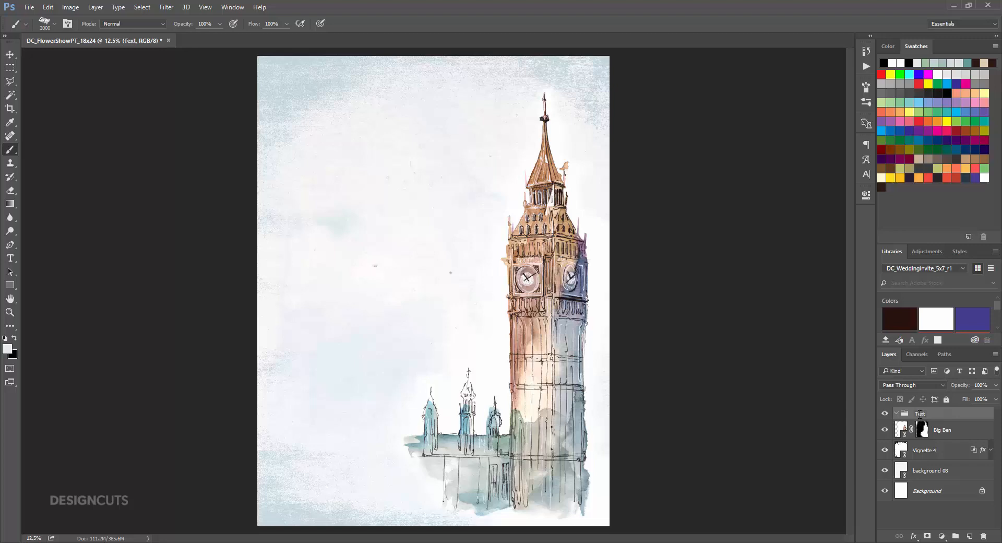
# Add the two-line title "LONDON / FLOWER SHOW" in the open area beside the tower, inside the Text group
pyautogui.click(5, 258)
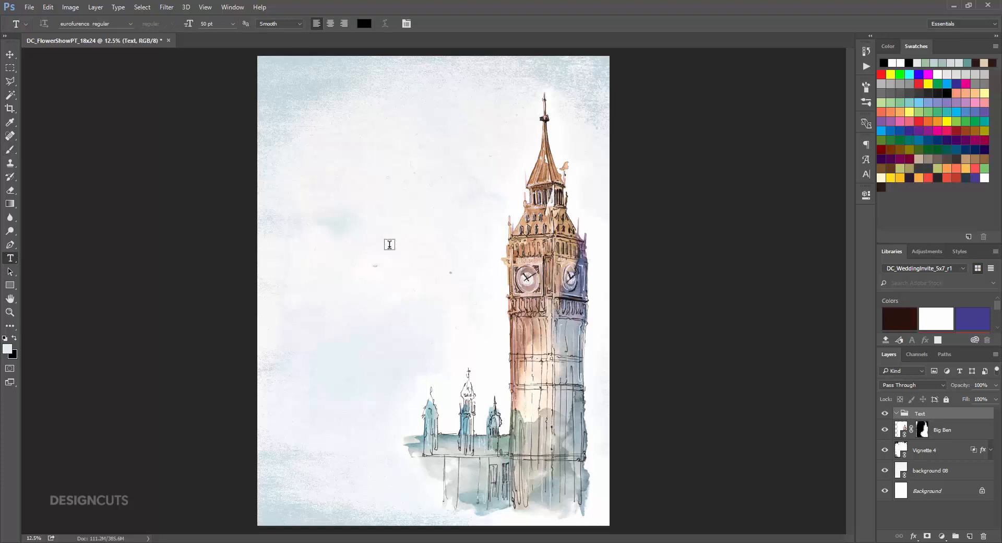
pyautogui.click(330, 203)
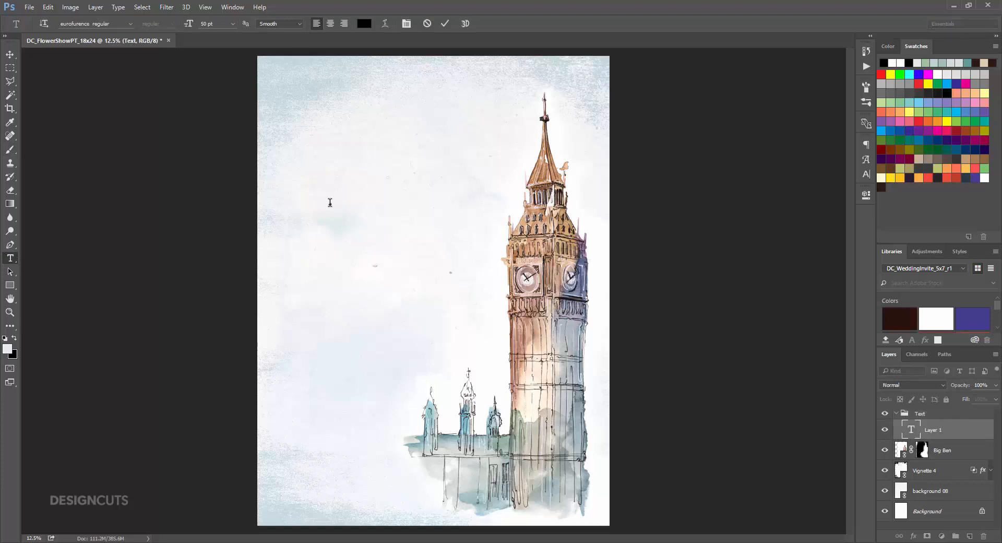
pyautogui.write('LONDON ')
pyautogui.write('FLOWER SHOW')
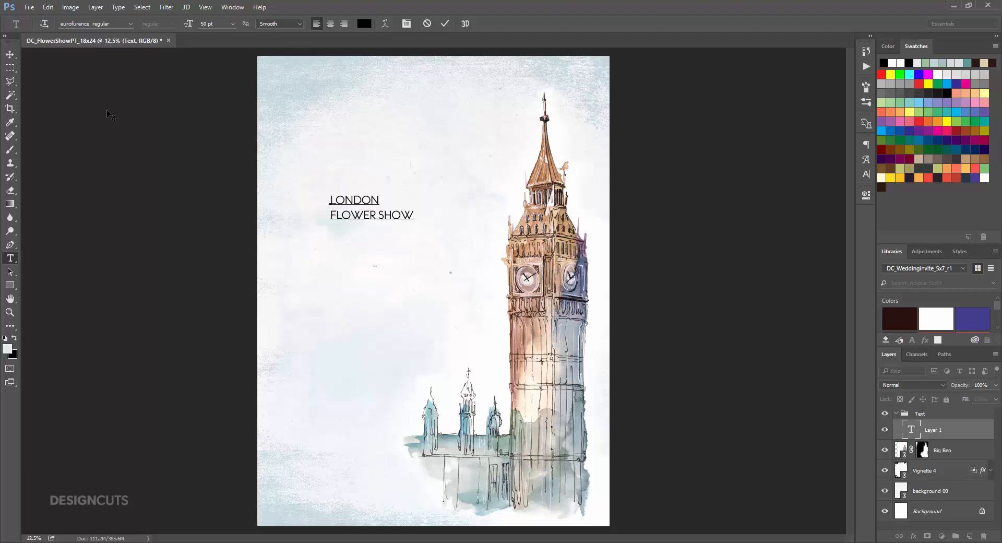
pyautogui.click(10, 54)
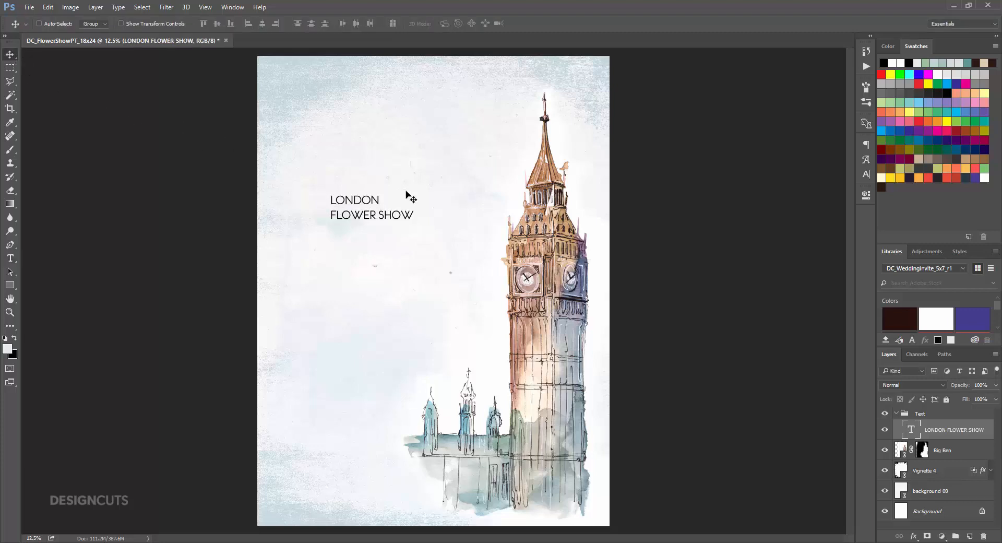
# Format the title in eurofurence regular at 70 pt with 65 pt leading and 380 tracking
pyautogui.click(867, 173)
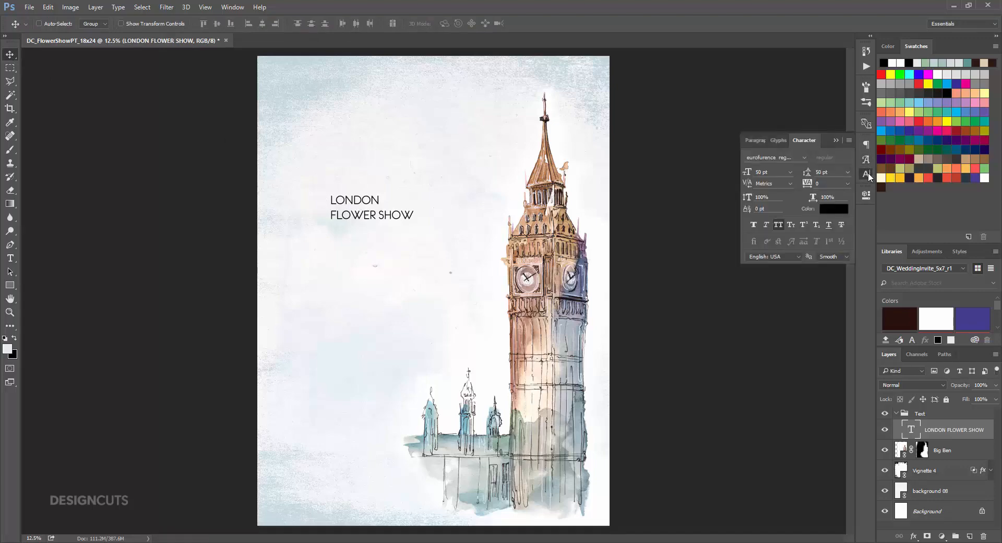
pyautogui.click(806, 156)
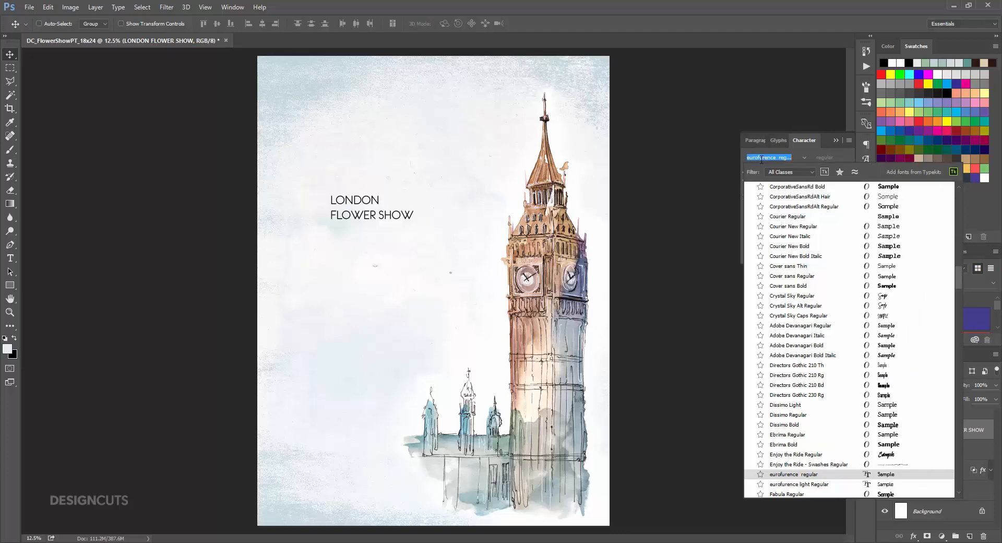
pyautogui.click(815, 474)
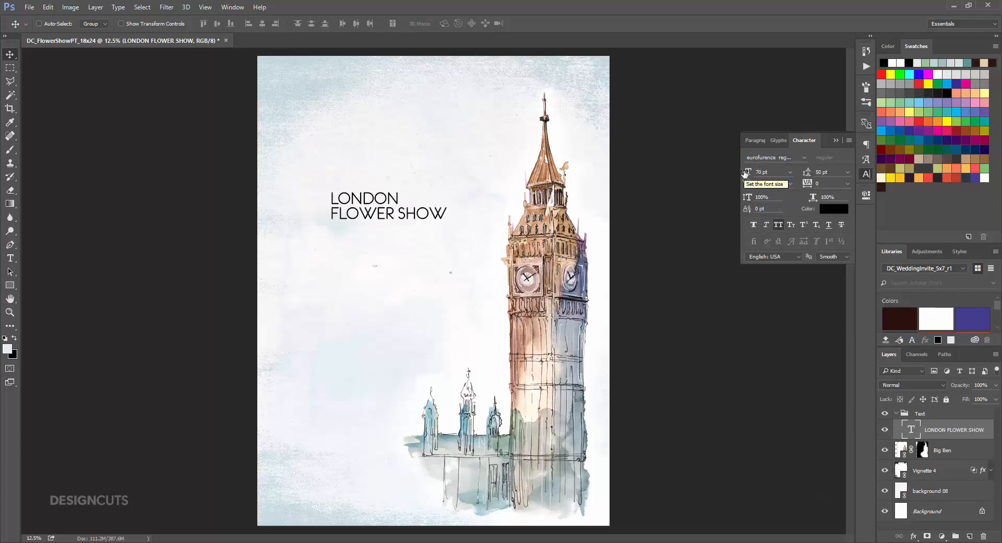
pyautogui.moveTo(821, 174); pyautogui.dragTo(813, 172)
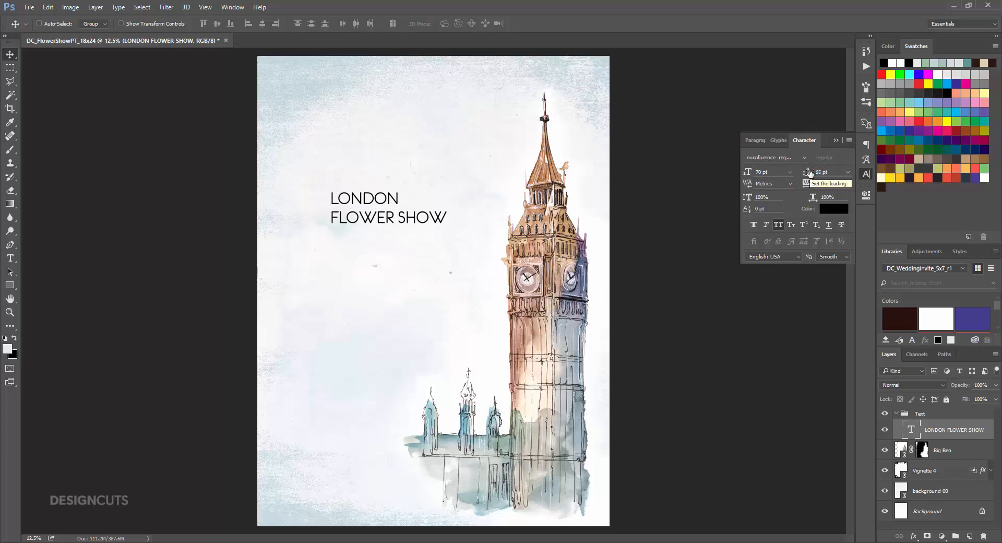
pyautogui.click(819, 184)
pyautogui.write('380')
pyautogui.press('Return')
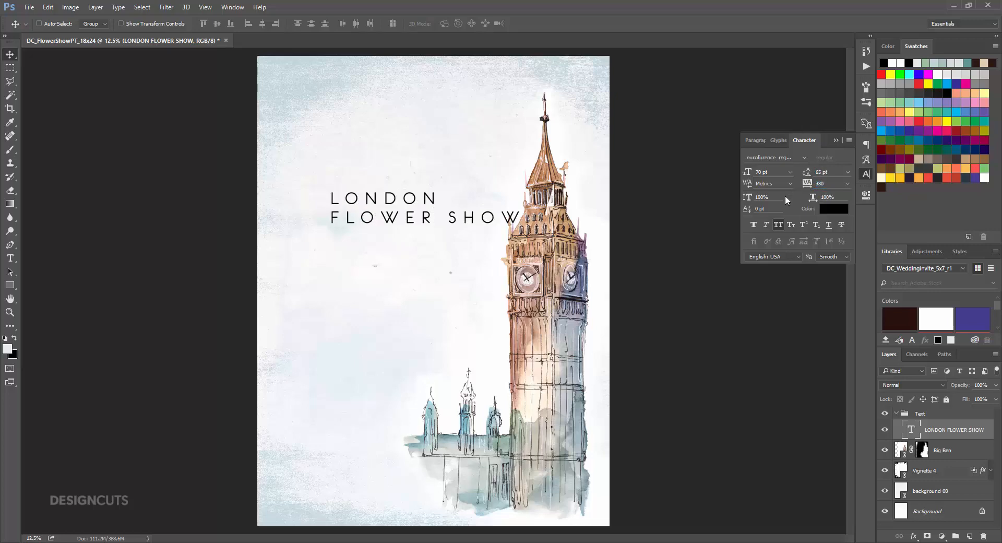
# Set the title's text color to RGB 203, 16, 9 and move the title left and slightly down, clear of the tower
pyautogui.click(834, 208)
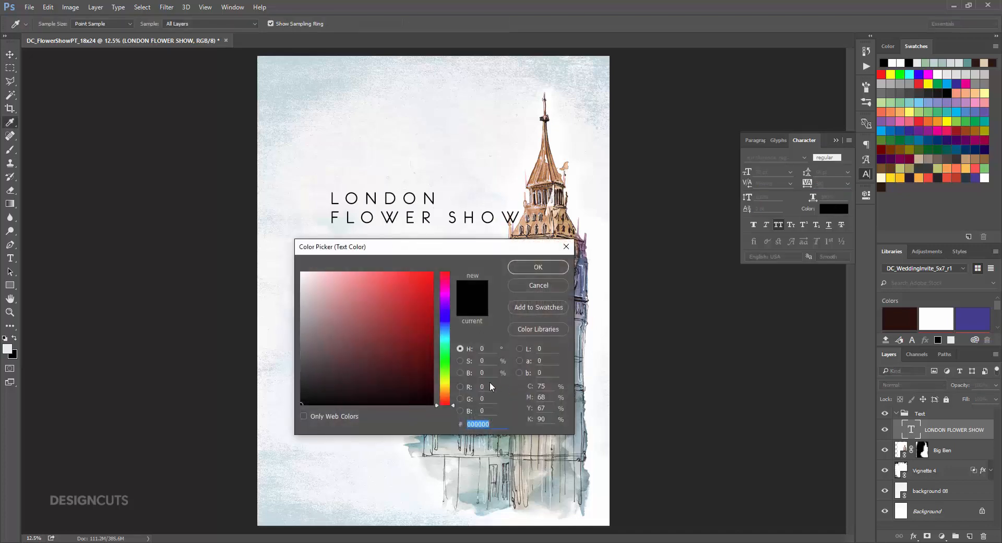
pyautogui.click(465, 385)
pyautogui.write('203')
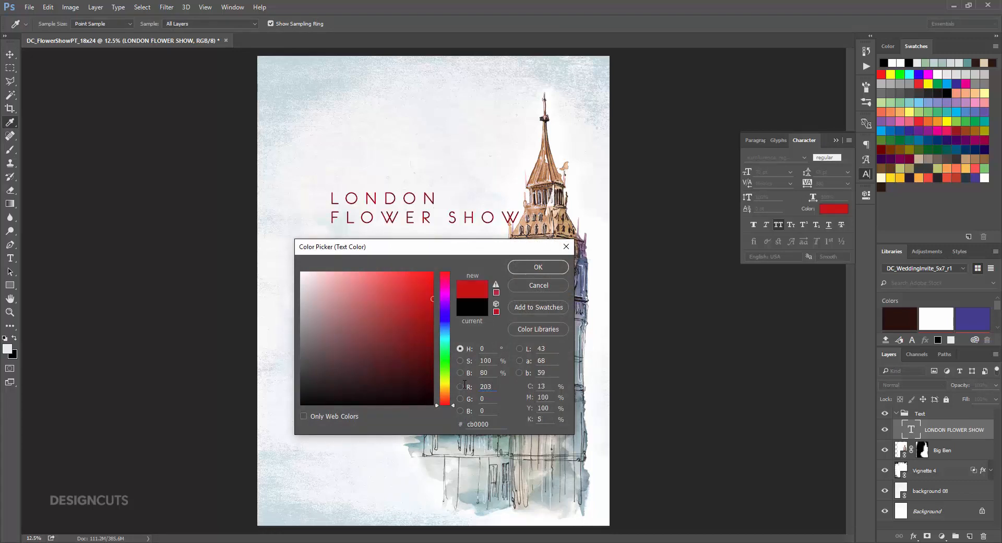
pyautogui.write('16')
pyautogui.press('Tab')
pyautogui.write('9')
pyautogui.press('Tab')
pyautogui.click(540, 265)
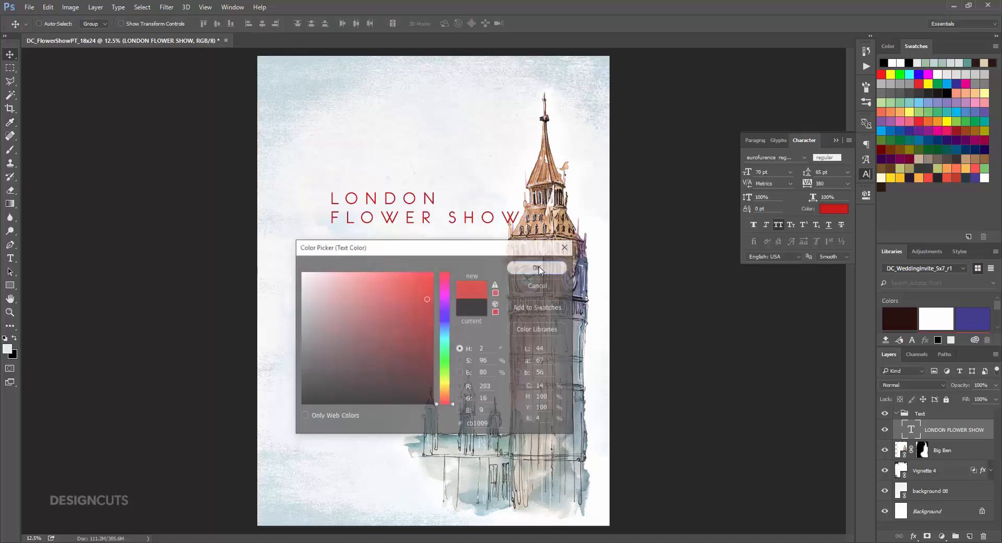
pyautogui.moveTo(452, 201); pyautogui.dragTo(415, 223)
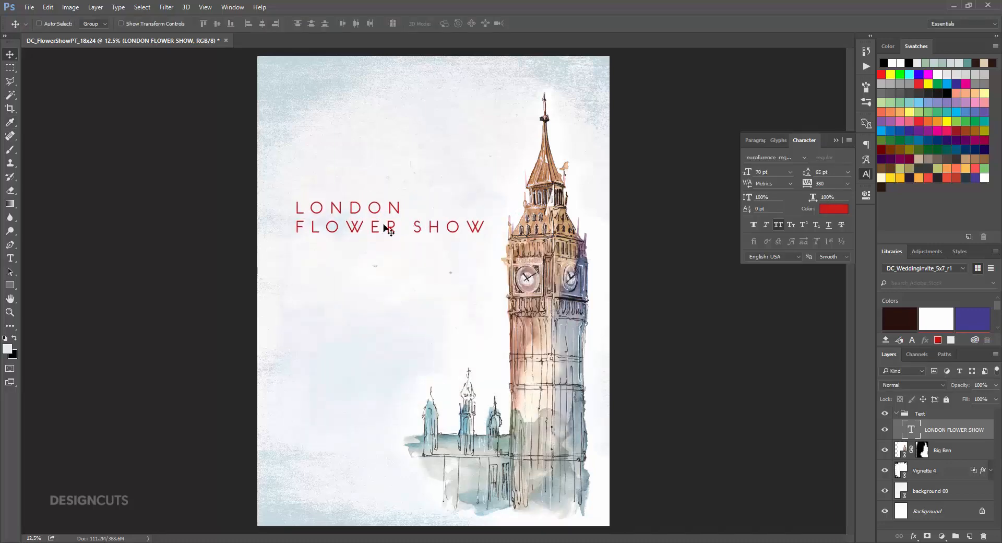
# Change the font of the word LONDON in the title to Orial_ Bold
pyautogui.click(10, 258)
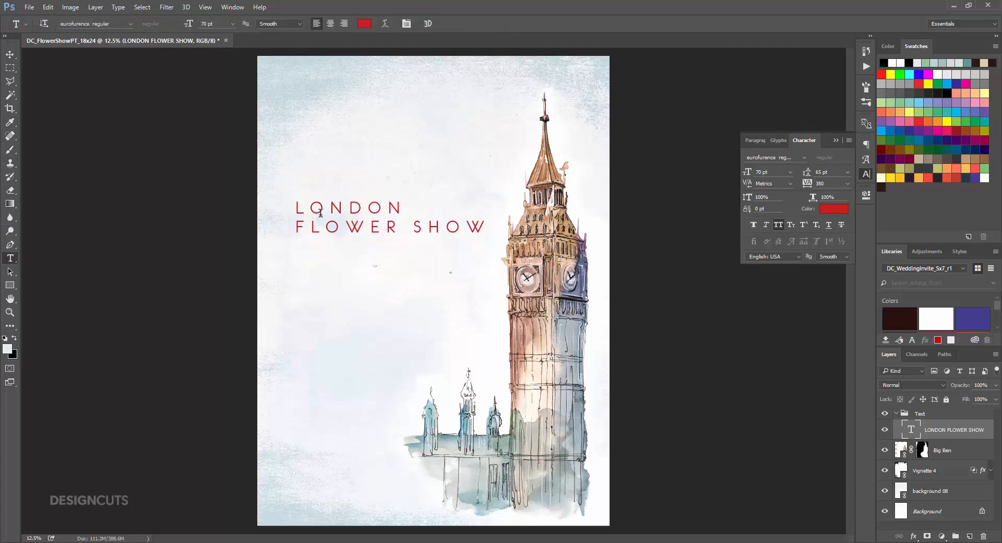
pyautogui.click(320, 206)
pyautogui.doubleClick(320, 206)
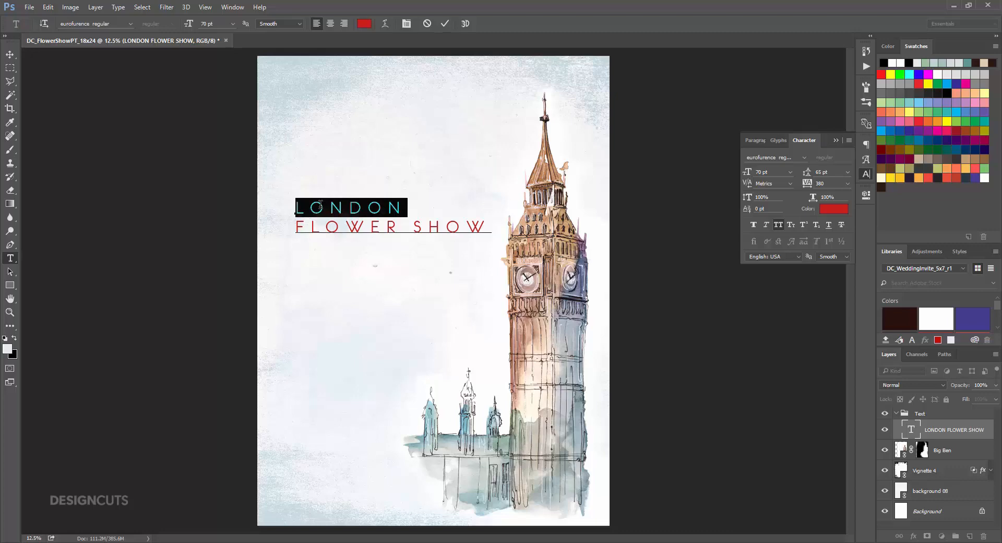
pyautogui.click(804, 157)
pyautogui.write('or')
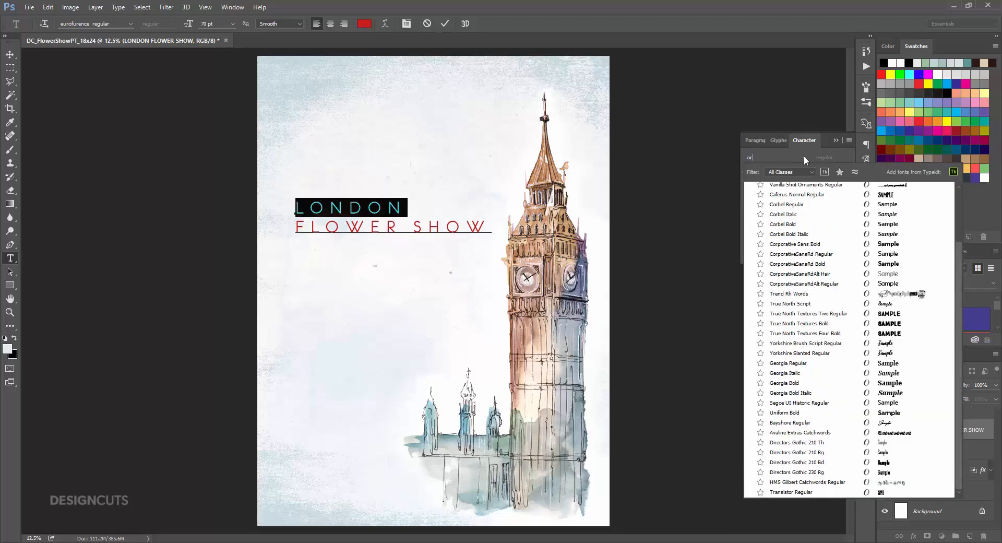
pyautogui.write('ial')
pyautogui.press('Return')
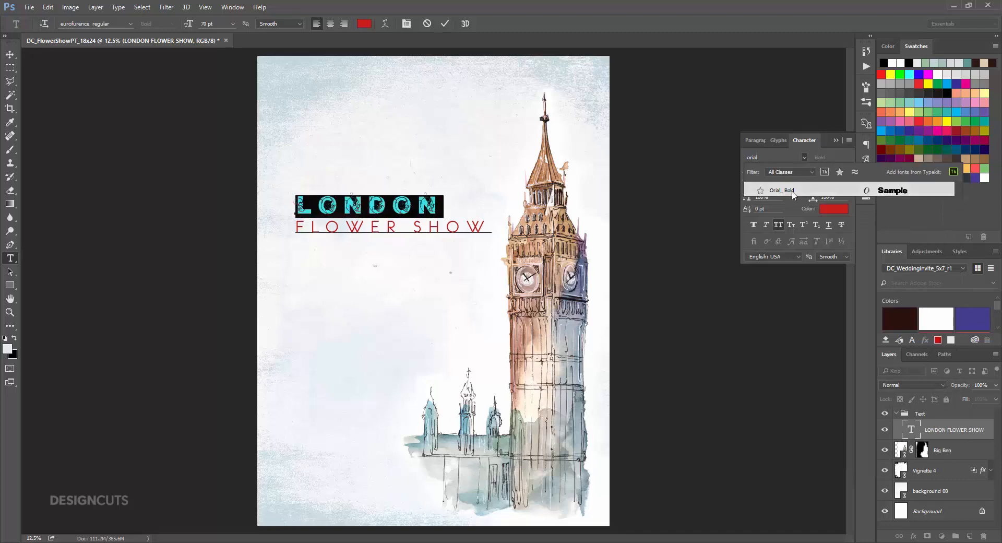
# Set the word LONDON to 130 pt with 0 tracking
pyautogui.click(749, 174)
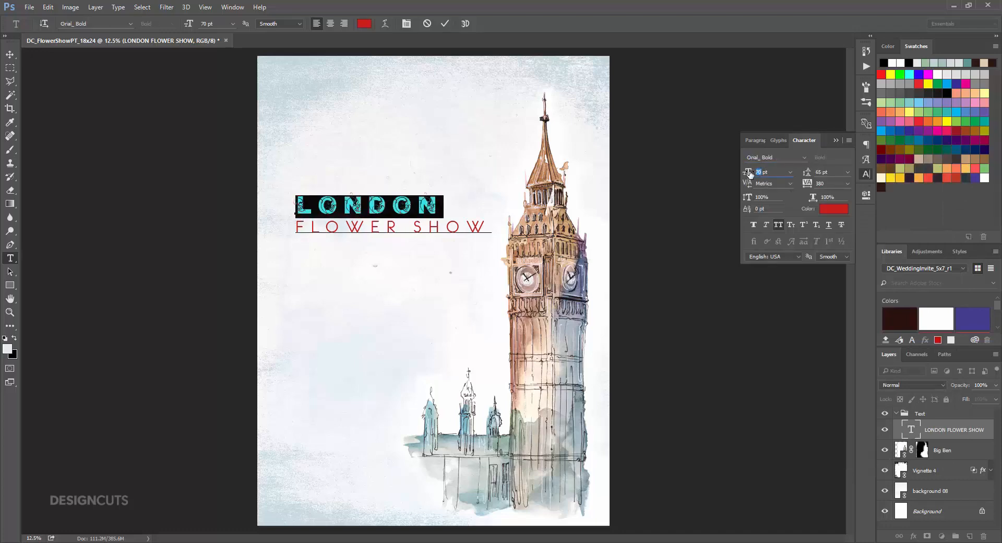
pyautogui.write('130')
pyautogui.press('Return')
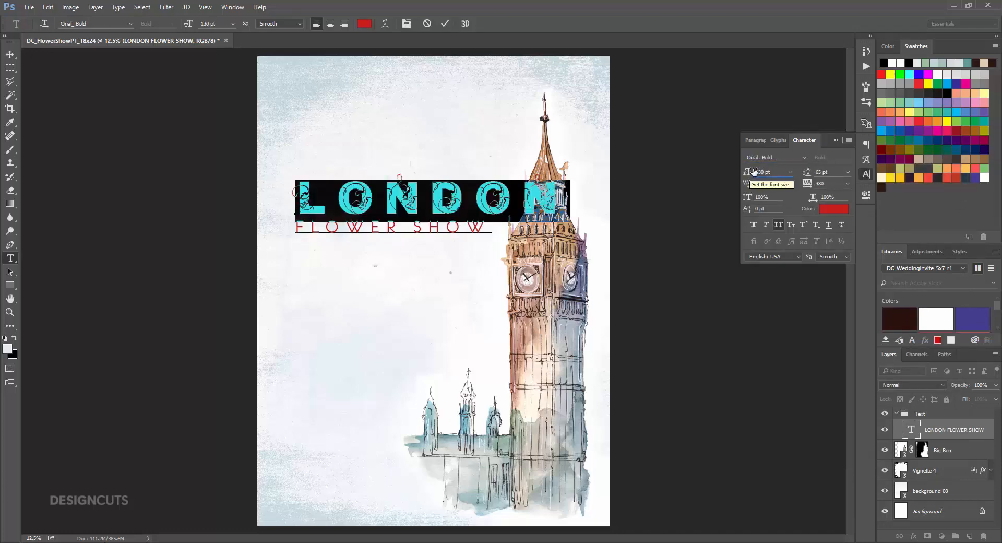
pyautogui.write('0')
pyautogui.press('Return')
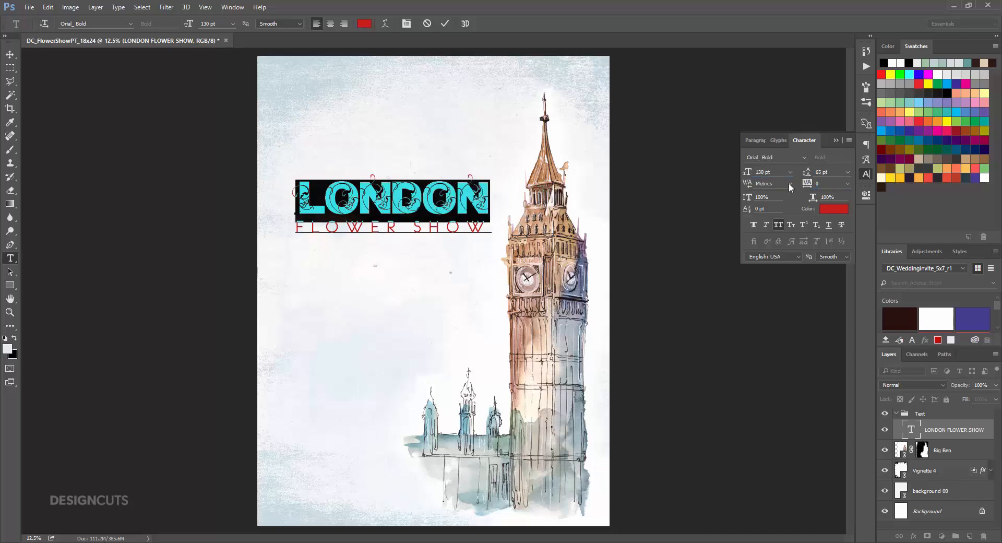
pyautogui.click(490, 201)
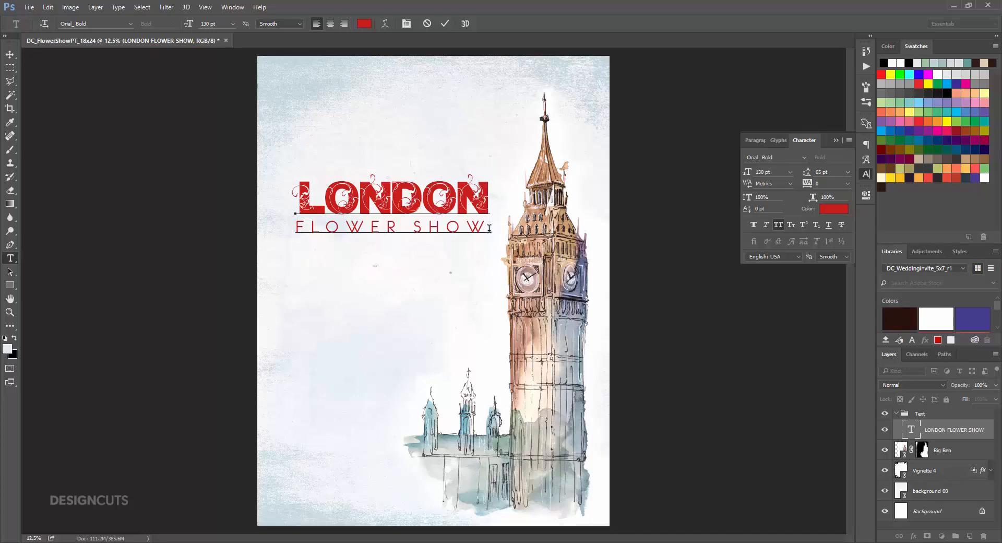
# Give the LONDON line a left indent of -12 pt and nudge the whole title slightly upward
pyautogui.doubleClick(422, 201)
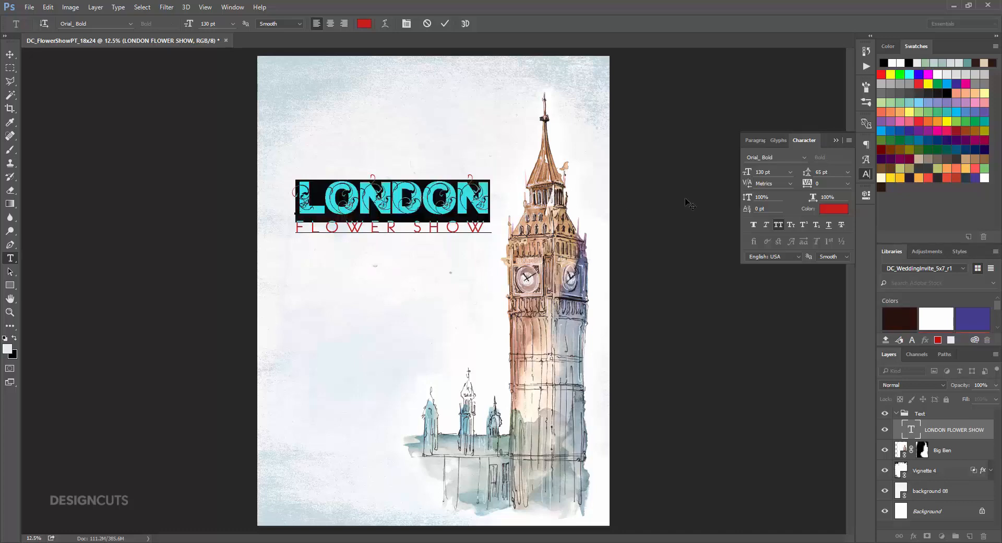
pyautogui.click(866, 146)
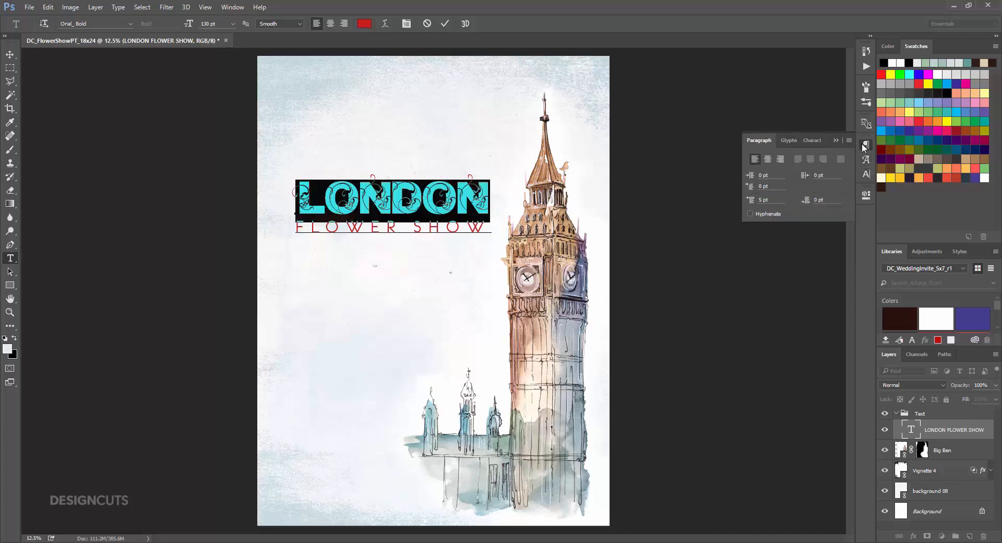
pyautogui.click(763, 175)
pyautogui.write('-12')
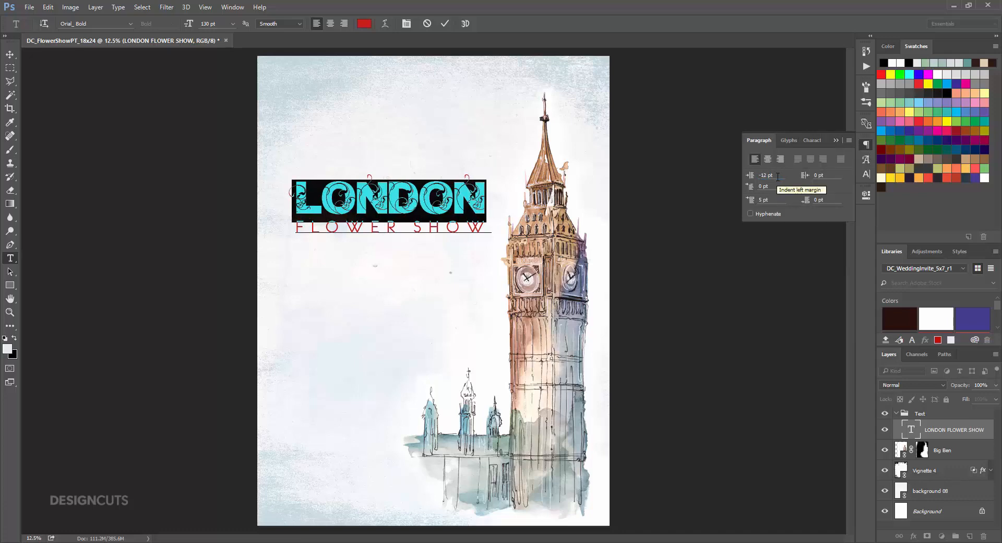
pyautogui.click(347, 203)
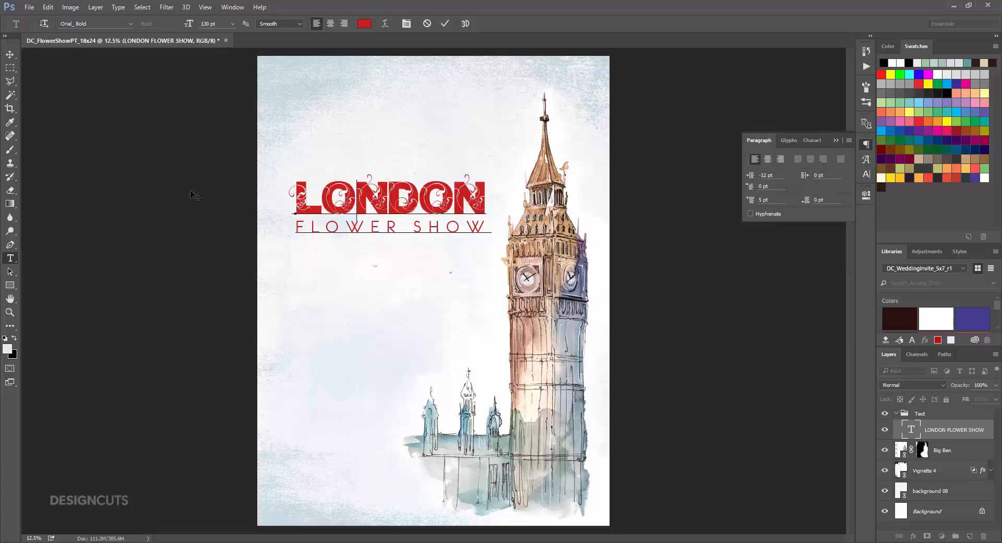
pyautogui.click(10, 55)
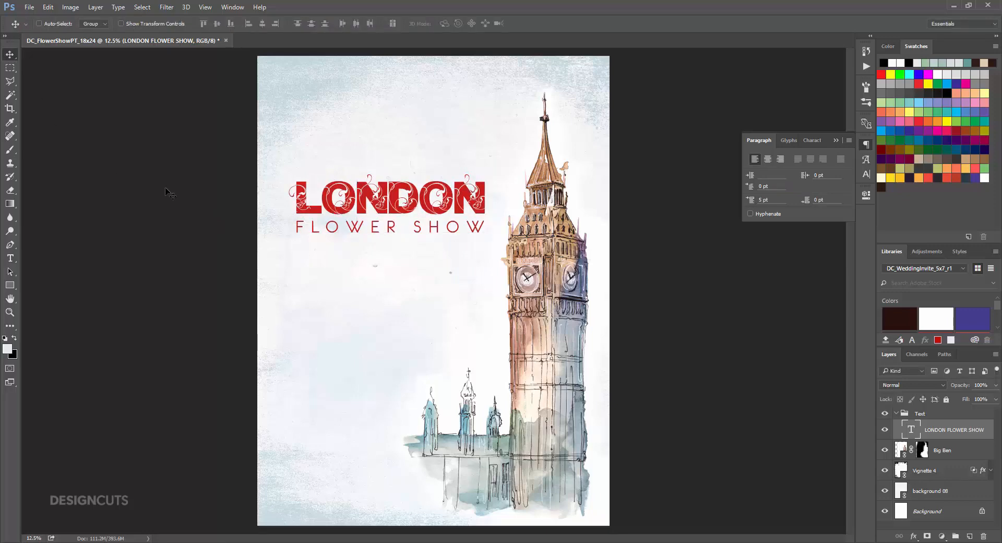
pyautogui.moveTo(408, 226); pyautogui.dragTo(404, 206)
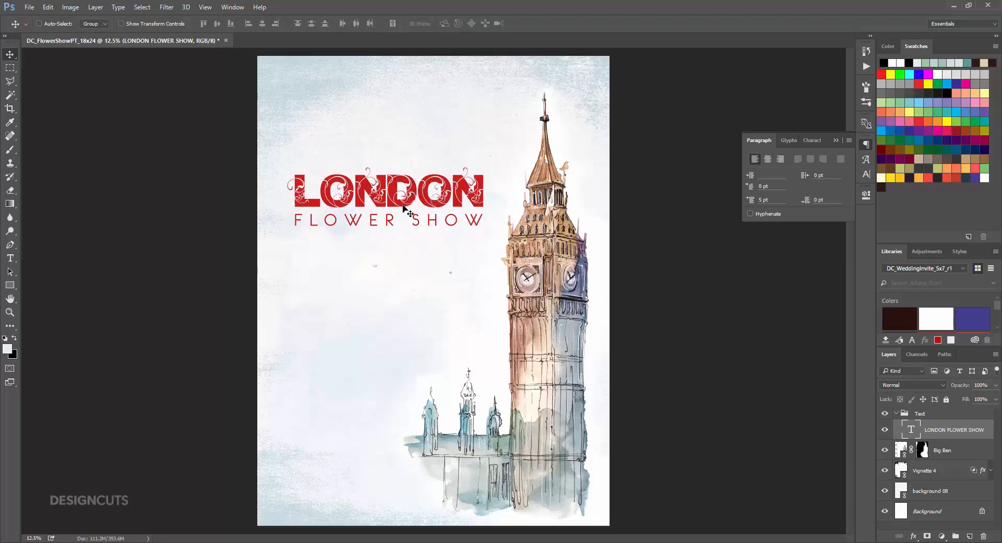
# Place the watercolor image 08 from the freebies' Every Tuesday folder as a linked file above the title layer
pyautogui.click(36, 9)
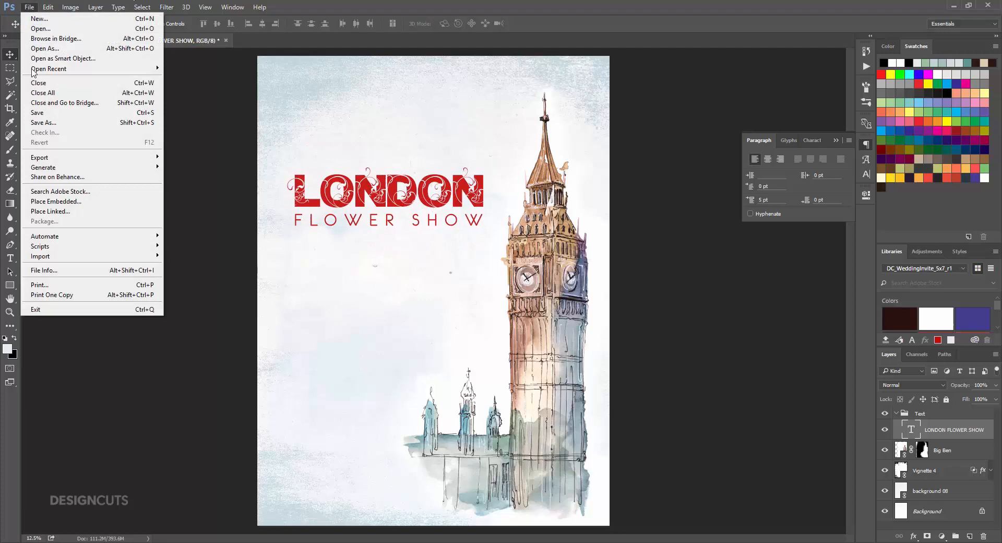
pyautogui.click(61, 213)
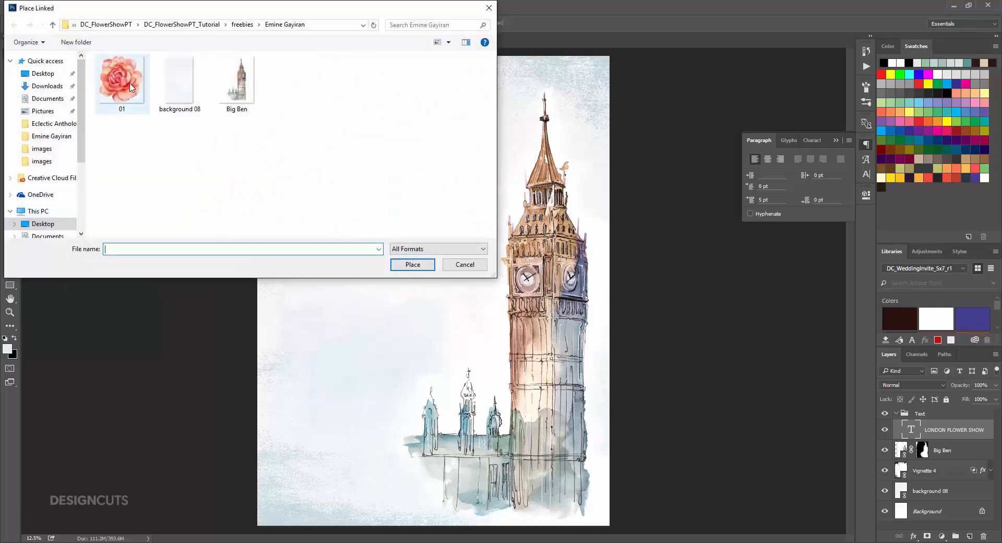
pyautogui.click(240, 25)
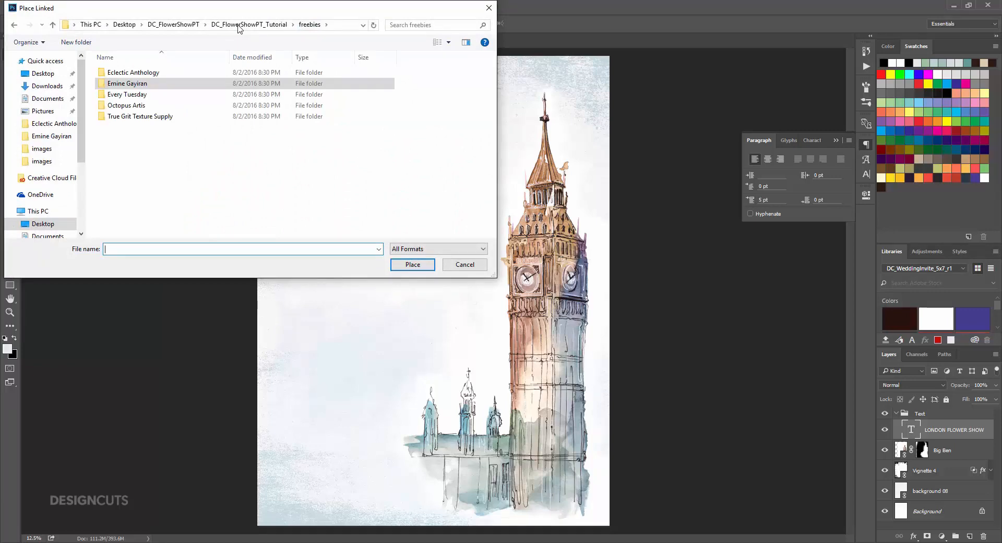
pyautogui.doubleClick(127, 95)
pyautogui.click(129, 99)
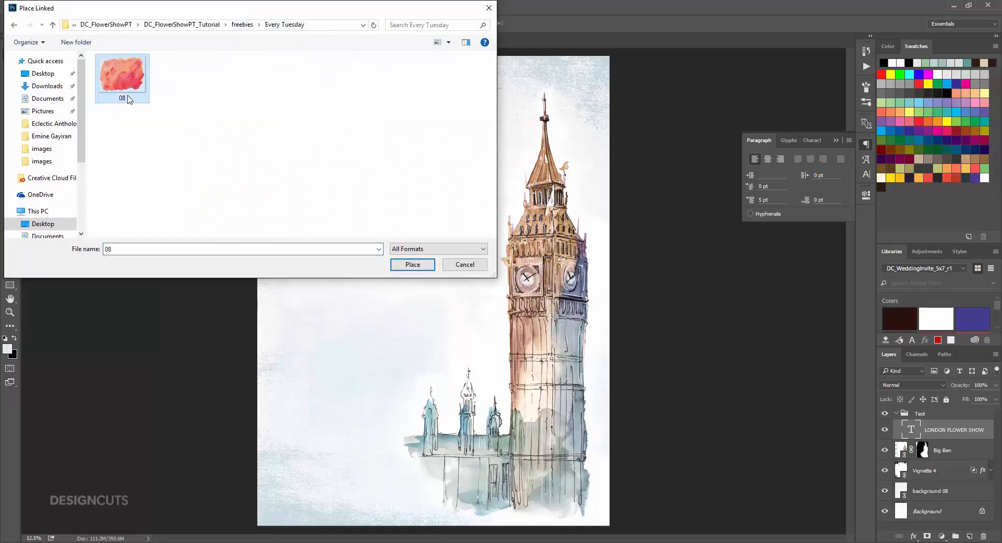
pyautogui.click(424, 267)
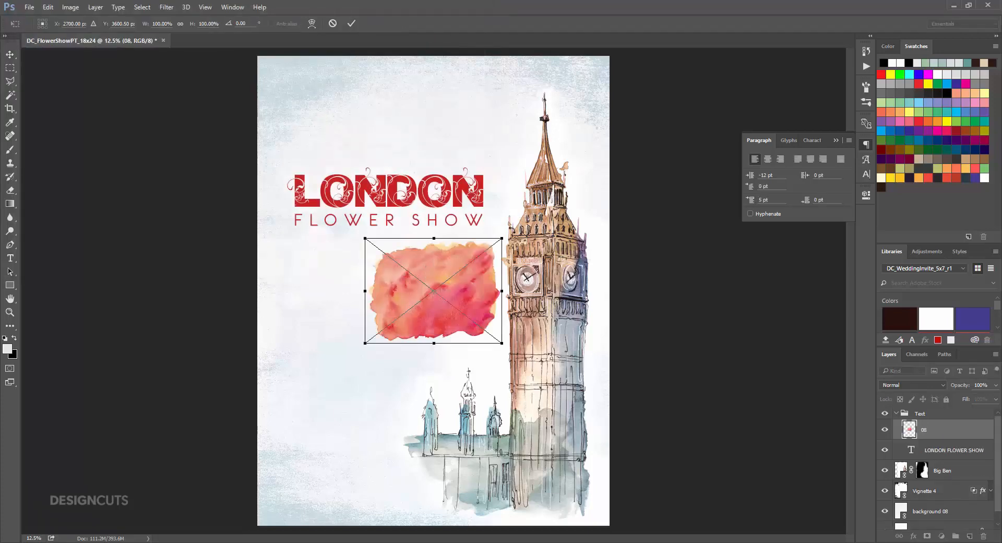
# Enlarge the placed watercolor to about 13.2 x 8.5 in and position it so it covers the whole title
pyautogui.moveTo(505, 235); pyautogui.dragTo(555, 197)
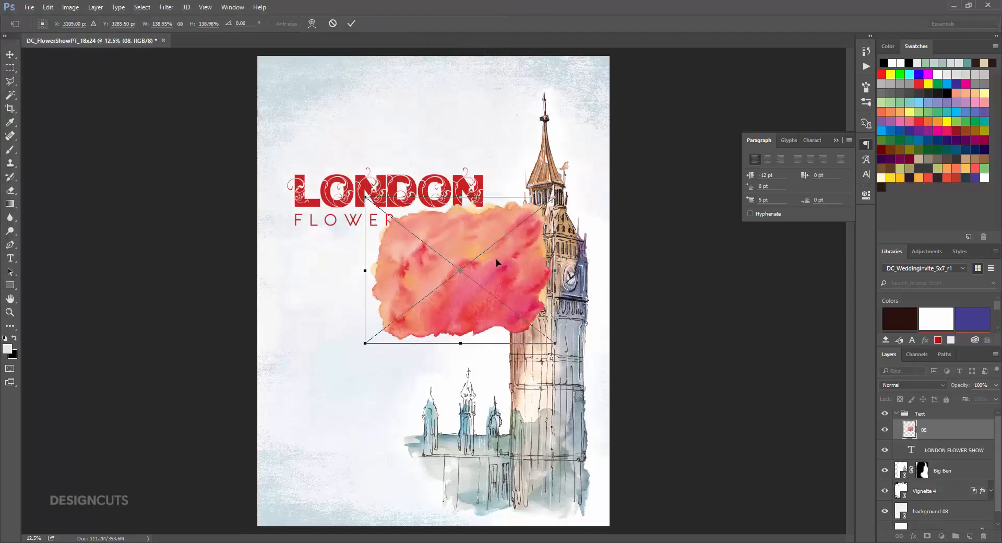
pyautogui.moveTo(497, 262); pyautogui.dragTo(448, 196)
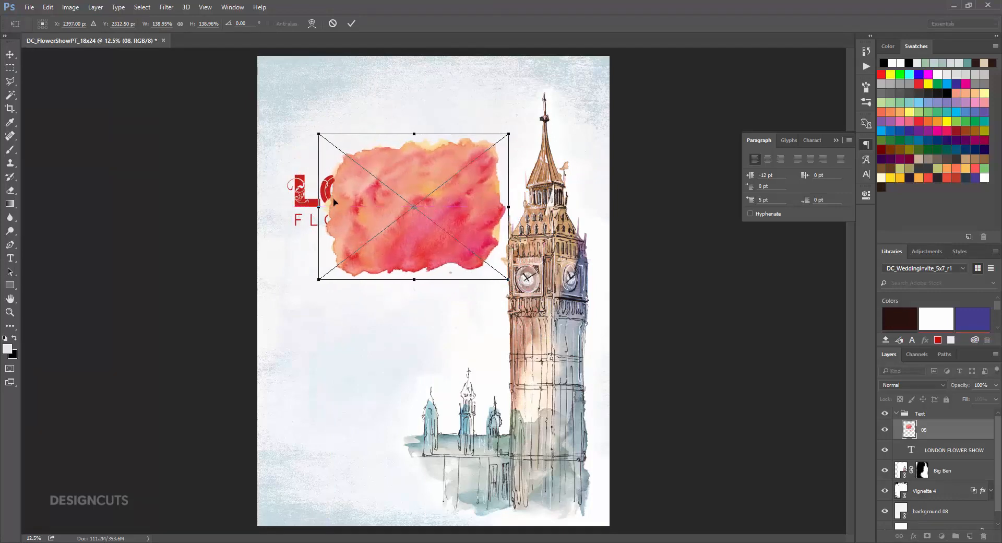
pyautogui.moveTo(319, 134); pyautogui.dragTo(253, 114)
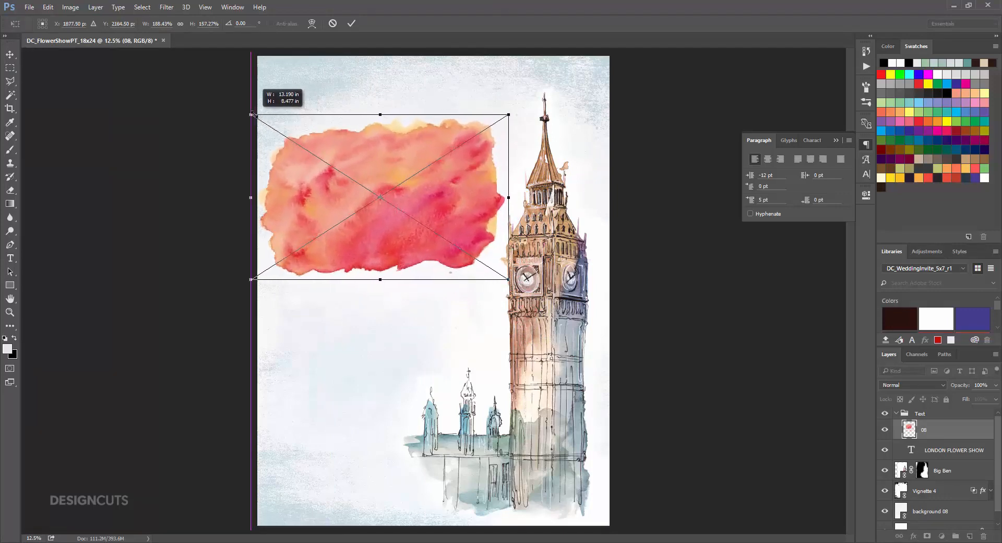
pyautogui.press('Return')
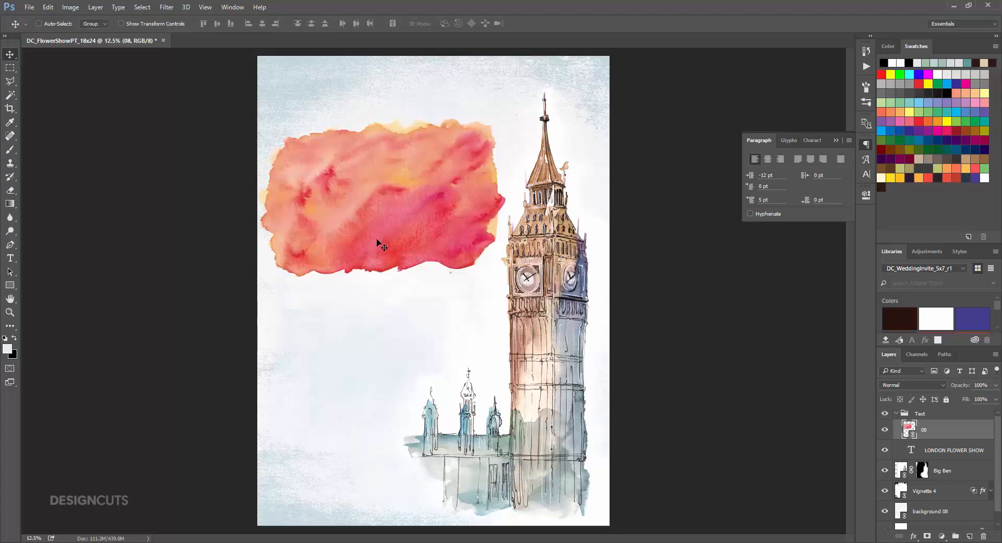
# Mask the watercolor layer 08 to the shape of the title lettering and set its opacity to 70%
pyautogui.keyDown('ctrl'); pyautogui.click(910, 450); pyautogui.keyUp('ctrl')
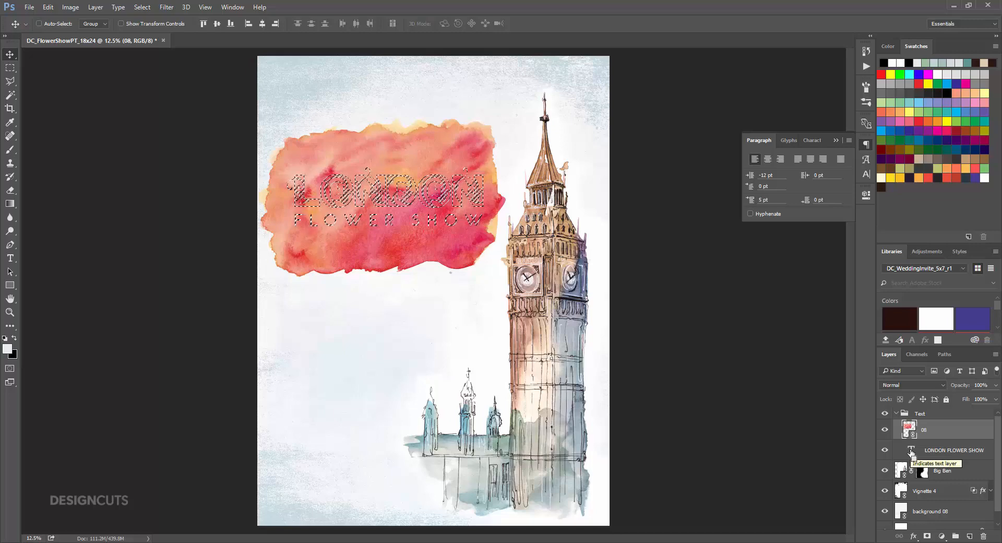
pyautogui.click(927, 535)
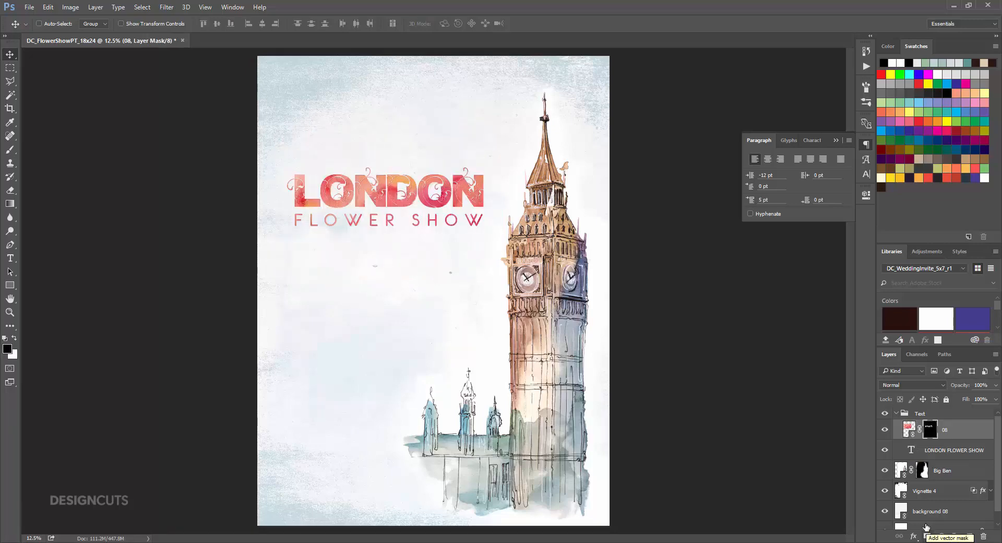
pyautogui.click(981, 384)
pyautogui.write('70')
pyautogui.press('Return')
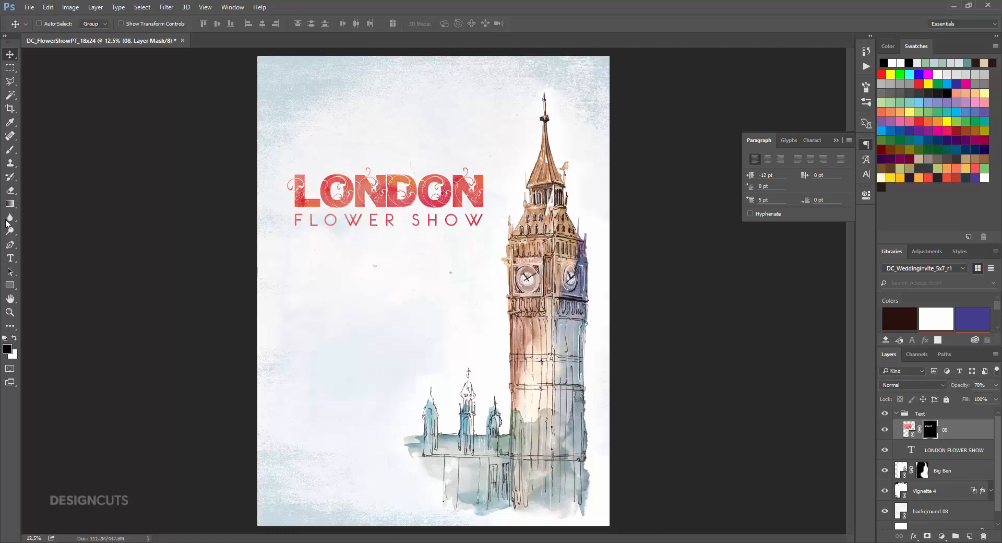
# Add the text line "The Royal Horticultural" above the LONDON title as a new text layer
pyautogui.click(10, 259)
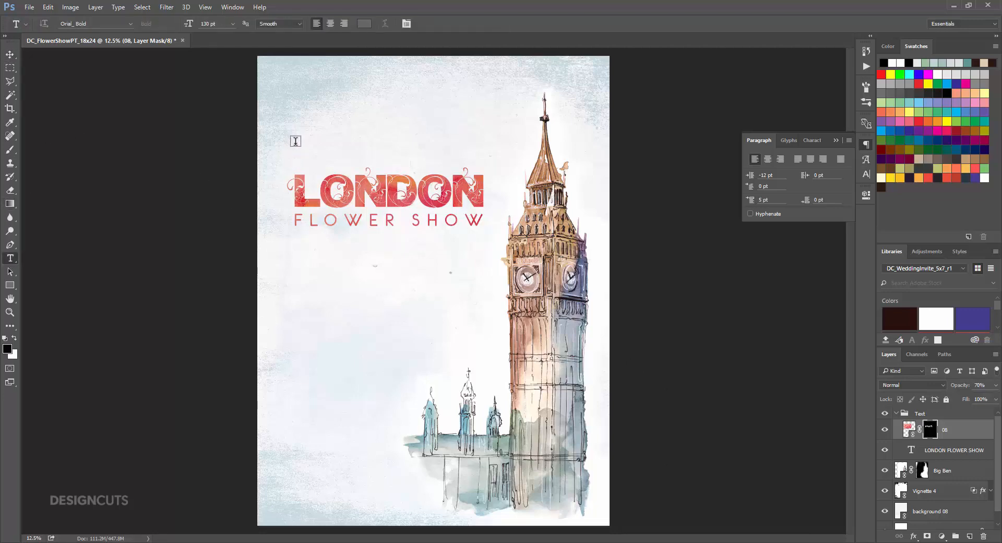
pyautogui.click(295, 141)
pyautogui.write('T')
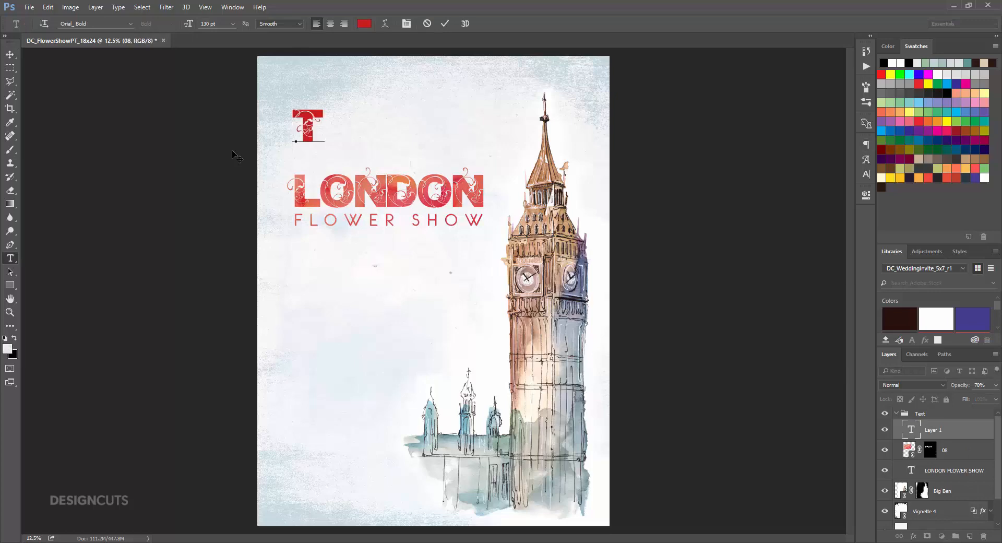
pyautogui.write('he Royal ')
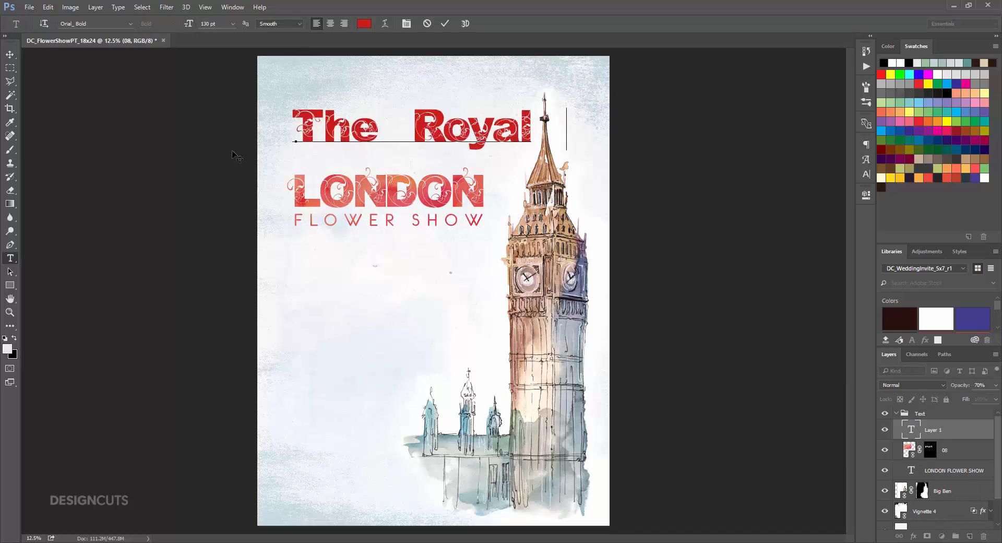
pyautogui.write('Ho')
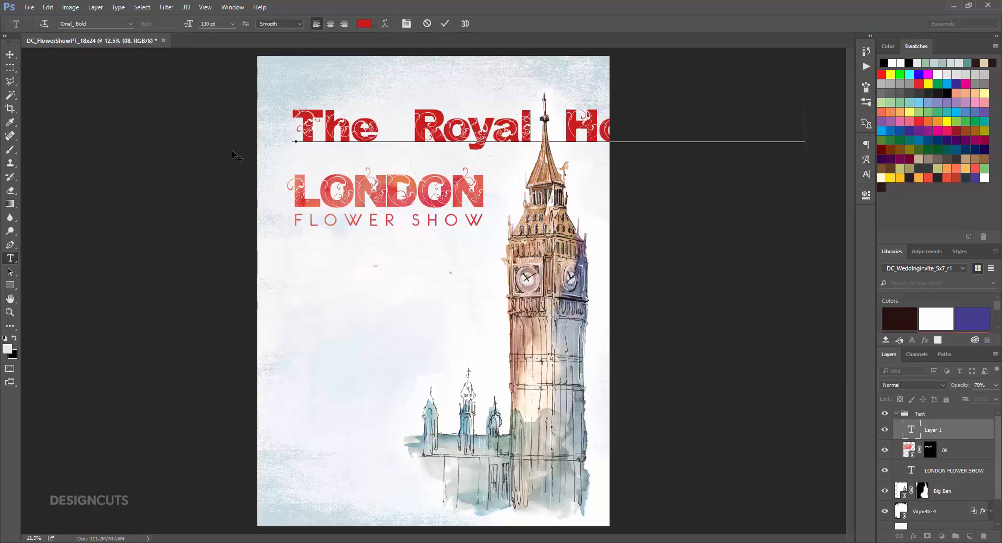
pyautogui.write('rticultural')
pyautogui.click(10, 55)
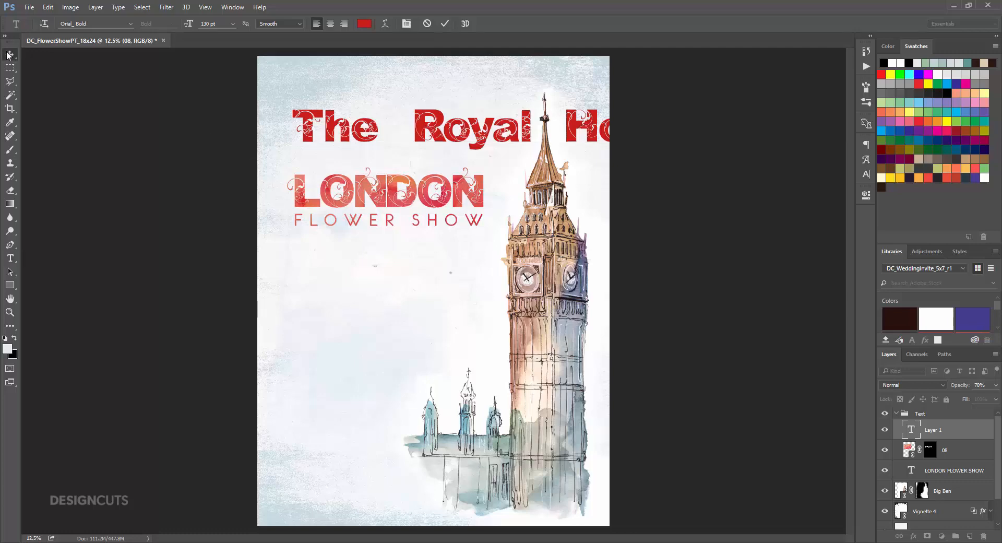
# Set the line above the LONDON title to the eurofurence regular font at 40 pt with automatic leading
pyautogui.click(866, 174)
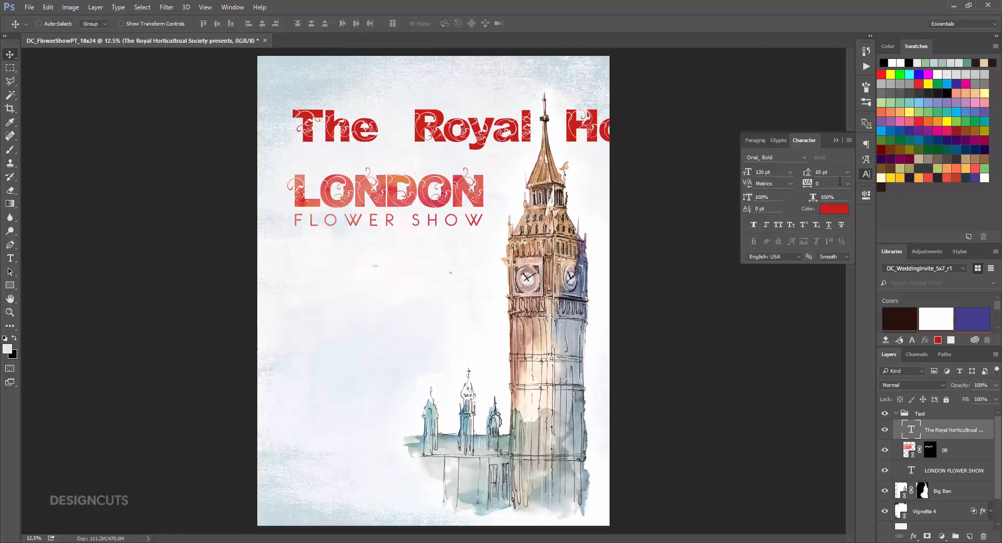
pyautogui.click(805, 158)
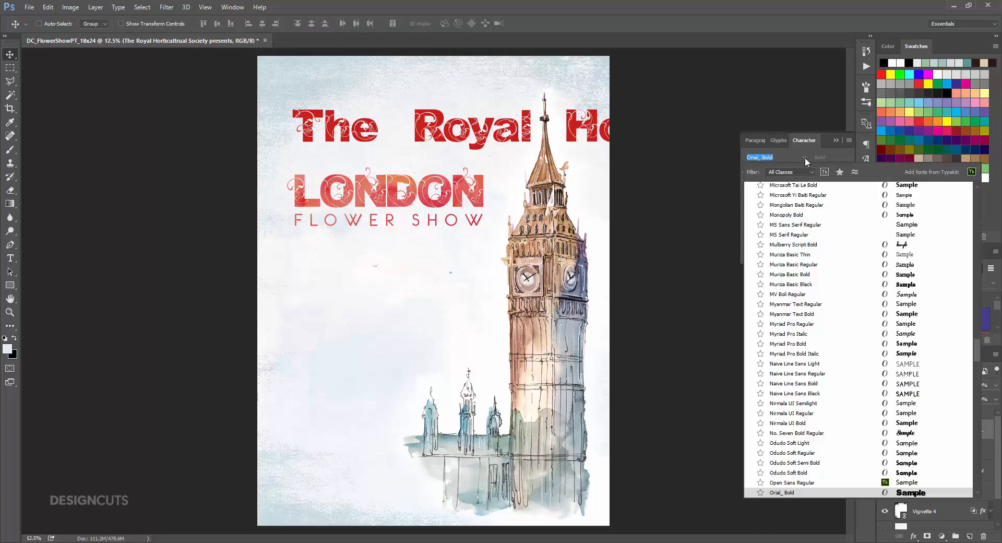
pyautogui.write('eur')
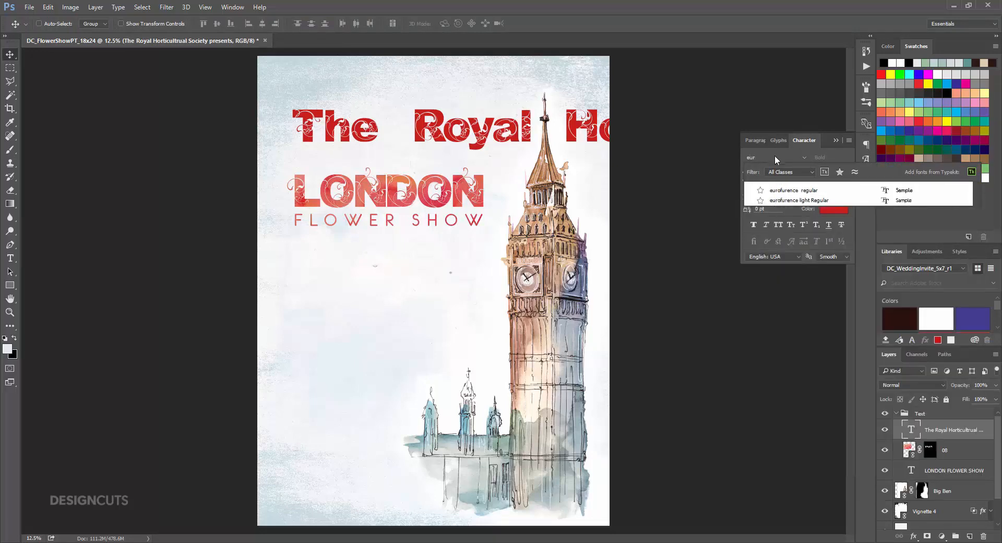
pyautogui.click(777, 189)
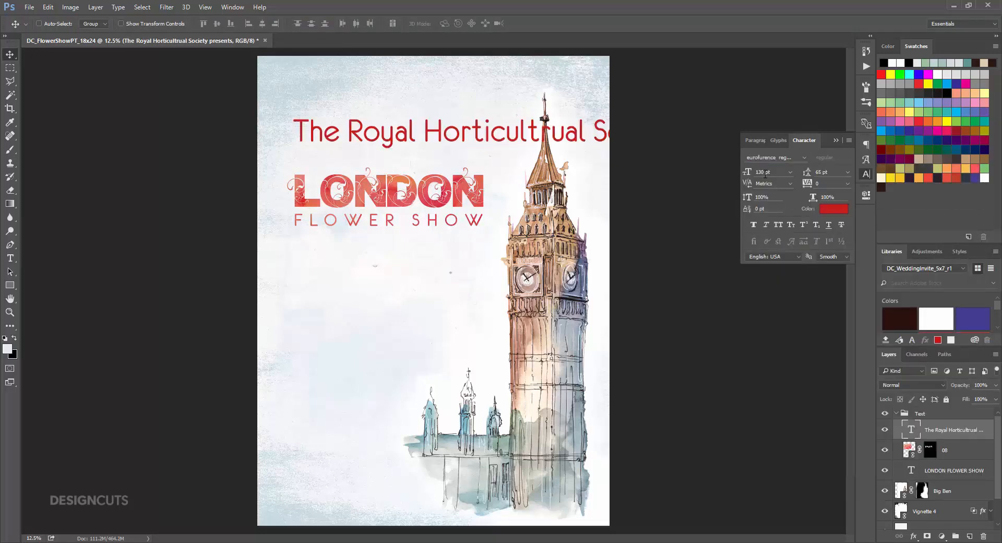
pyautogui.click(748, 174)
pyautogui.write('40')
pyautogui.press('Return')
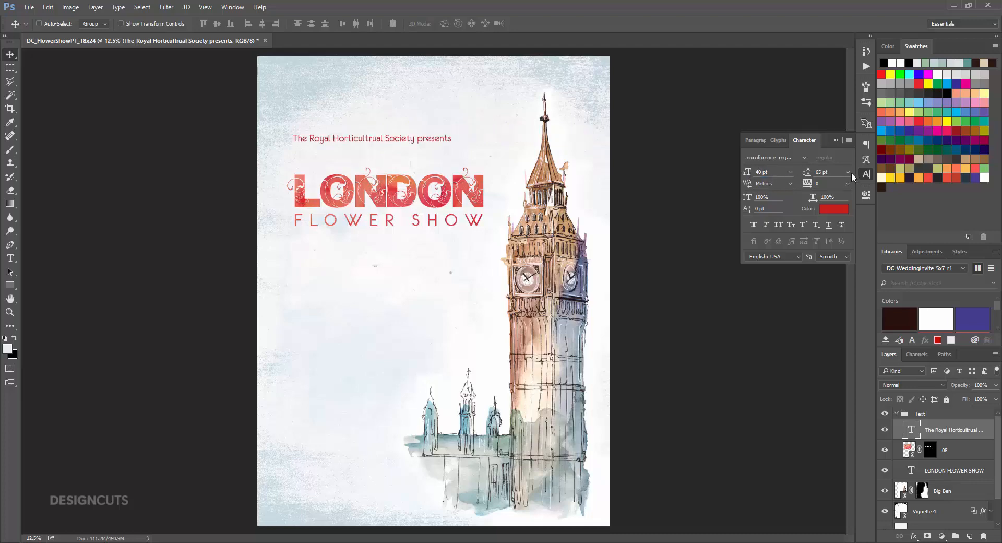
pyautogui.click(848, 172)
pyautogui.click(839, 184)
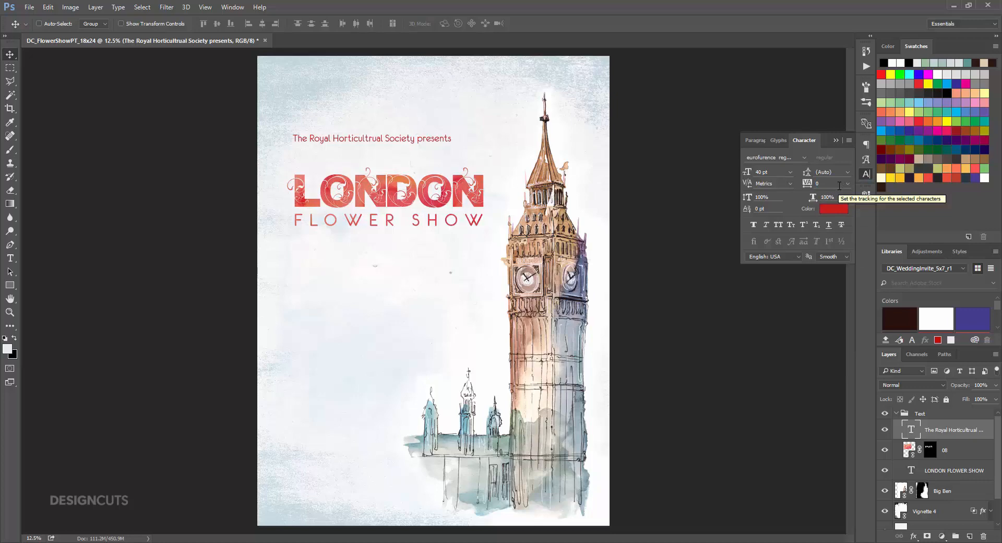
# Color the society line dark blue with RGB 50, 70, 95 and move it down closer to the title, aligned with its left edge
pyautogui.click(834, 209)
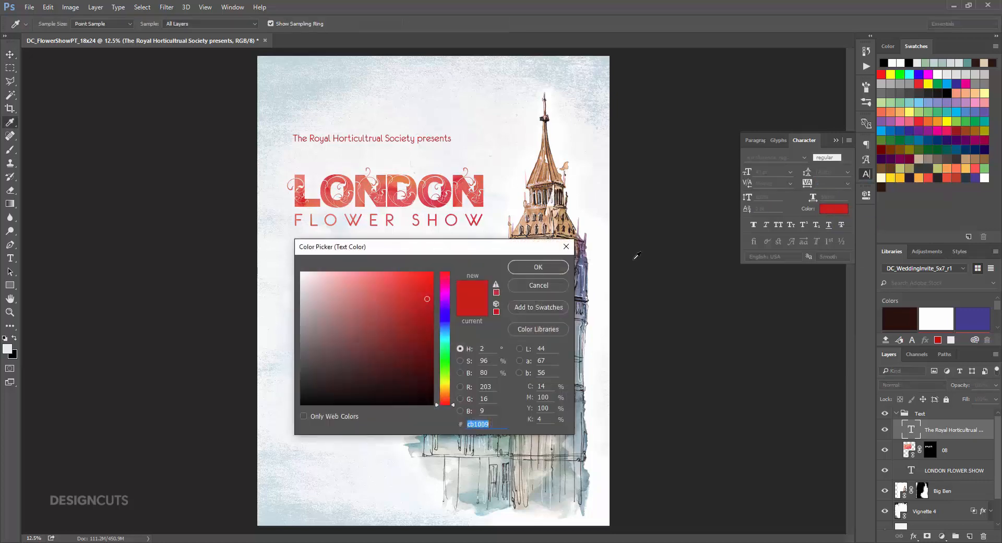
pyautogui.click(486, 386)
pyautogui.write('50')
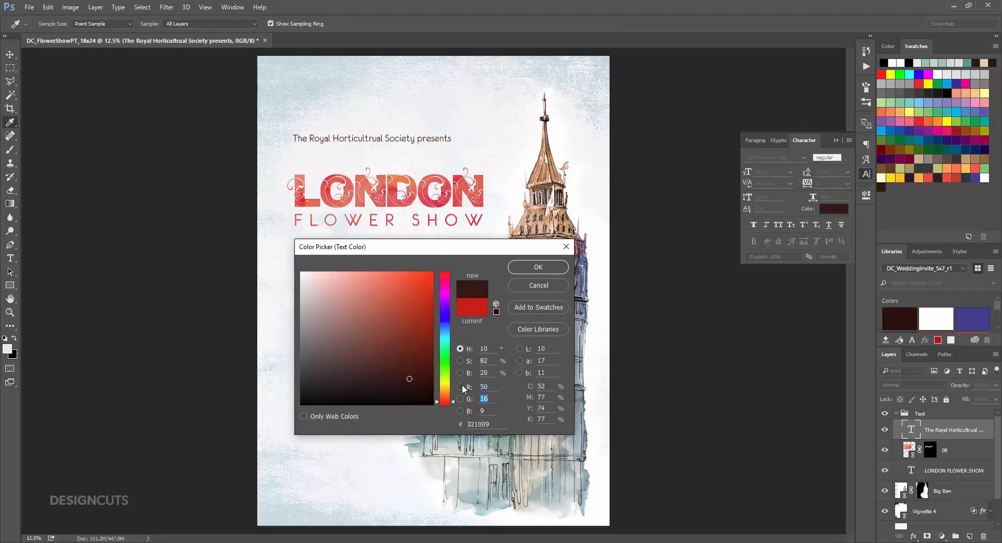
pyautogui.write('70')
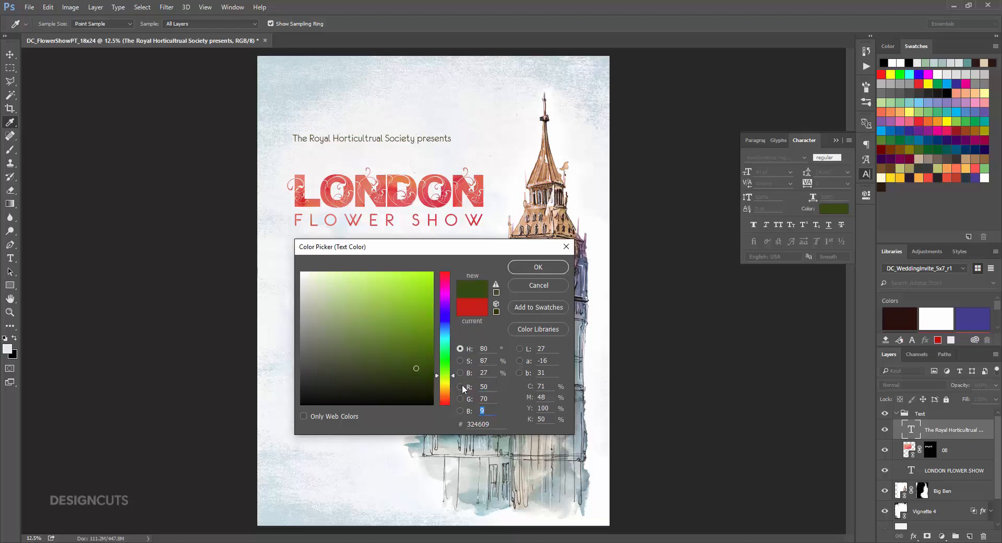
pyautogui.write('100')
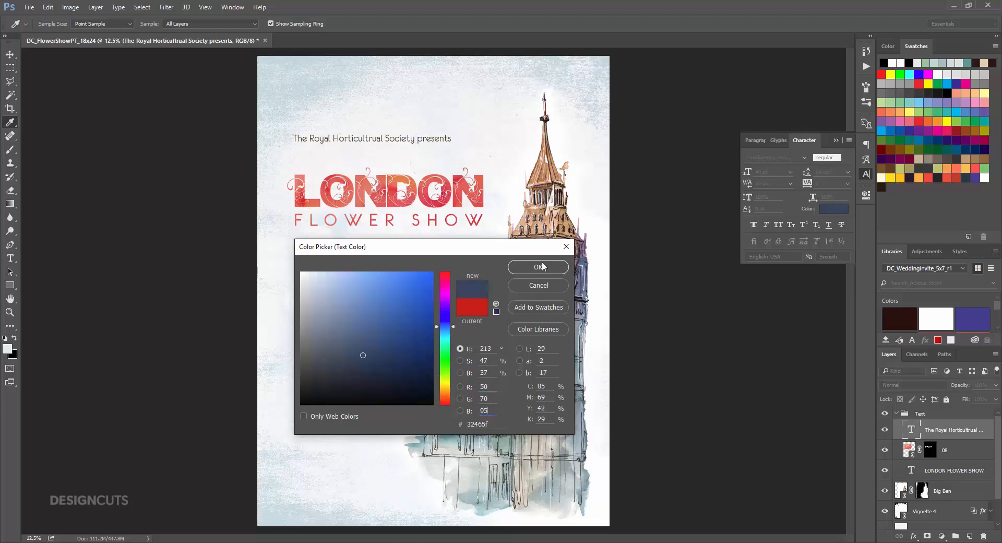
pyautogui.click(540, 267)
pyautogui.moveTo(424, 148); pyautogui.dragTo(425, 158)
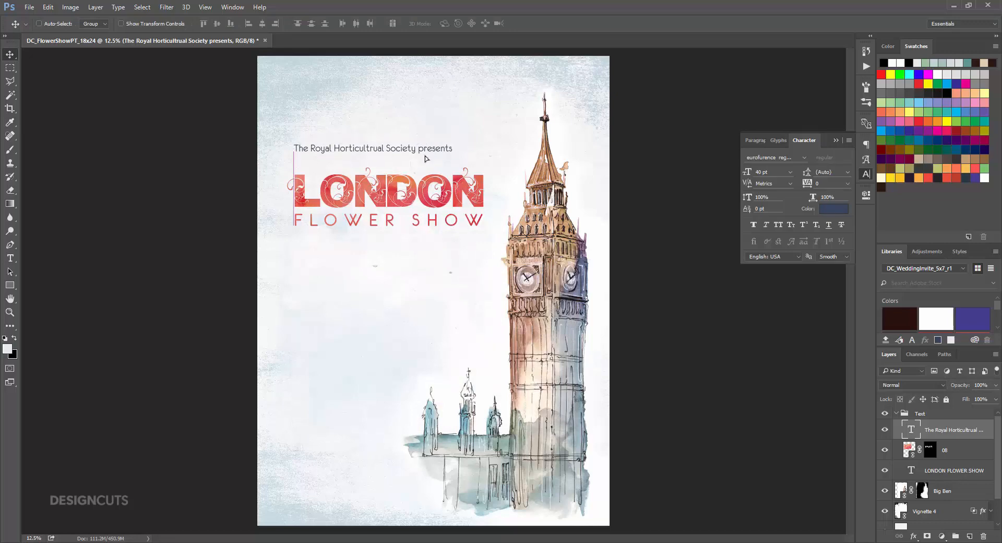
# Start a new text layer below FLOWER SHOW with the lines "September 24 - 25, 2017" and "FALL FLORALS IN BLOOM"
pyautogui.press('t')
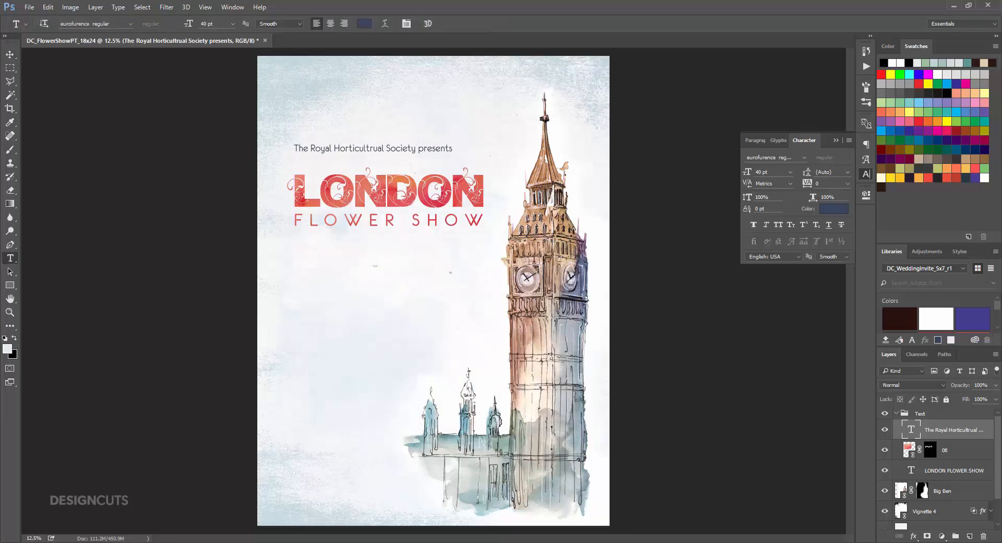
pyautogui.click(296, 253)
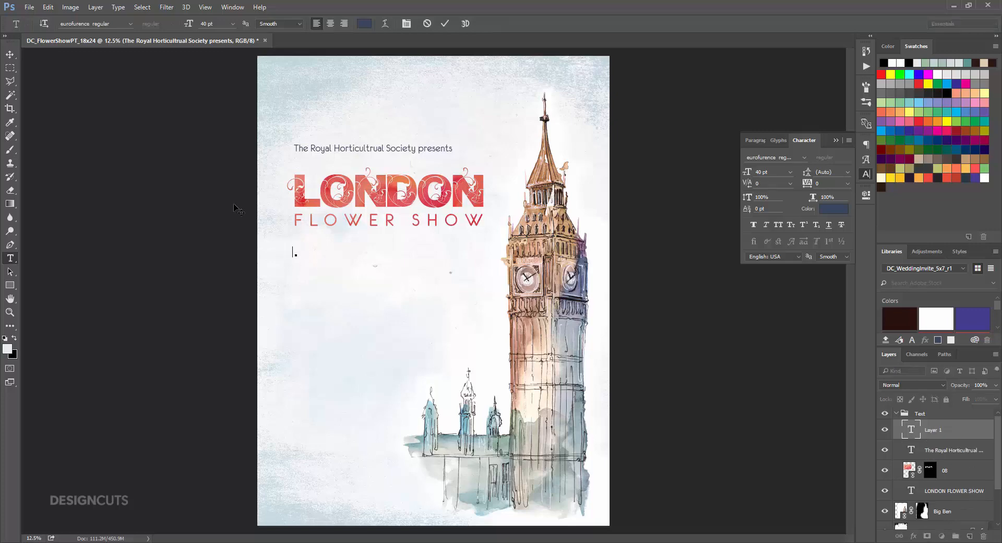
pyautogui.write('September 24 - 25, 2017')
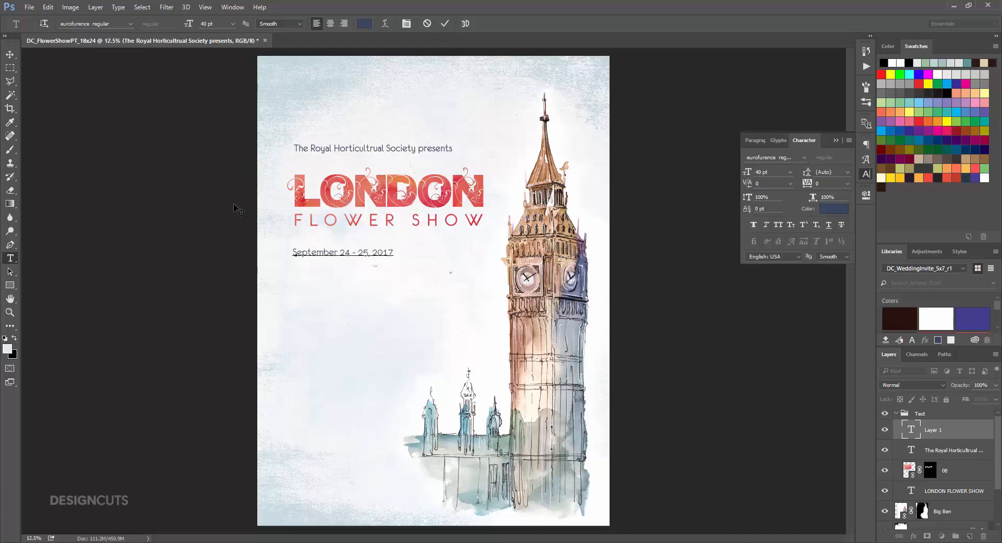
pyautogui.press('Return')
pyautogui.write('FALL FLORA LS IN BLOOM')
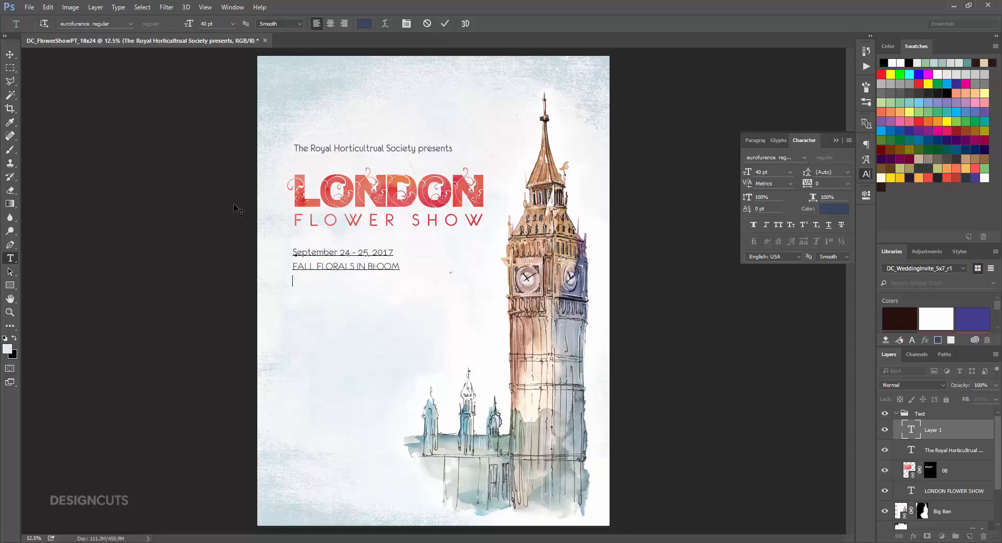
# After a blank line, list "International Horticultural Exhibit", "Competition for Flowers, Plants & Vegetables", "Children's Garden", "Plant Sale" and "Tea Room" on separate lines
pyautogui.press('Return')
pyautogui.press('Return')
pyautogui.write('Interna tional Horticultural Ex')
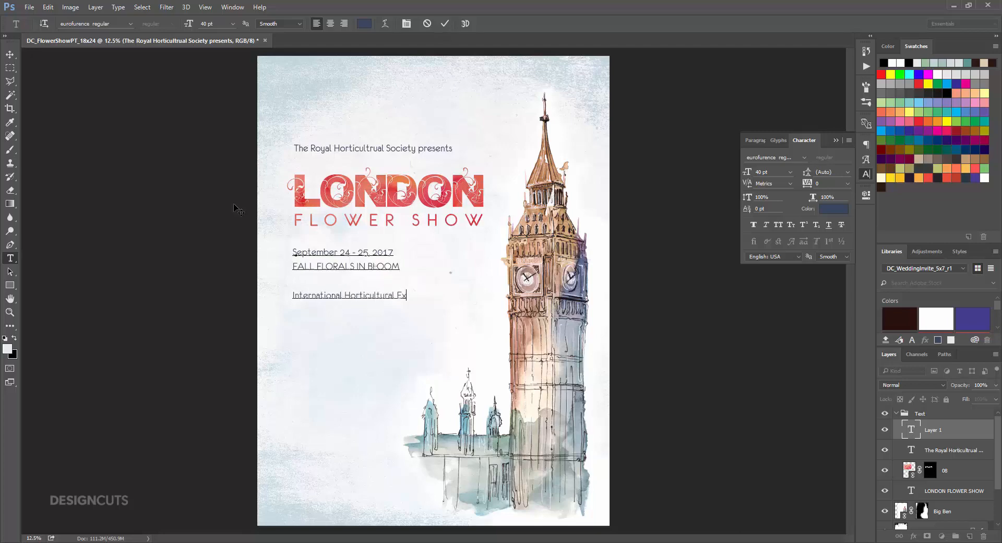
pyautogui.write('hibit')
pyautogui.write('Competti')
pyautogui.press('BackSpace')
pyautogui.press('BackSpace')
pyautogui.write('ition for ')
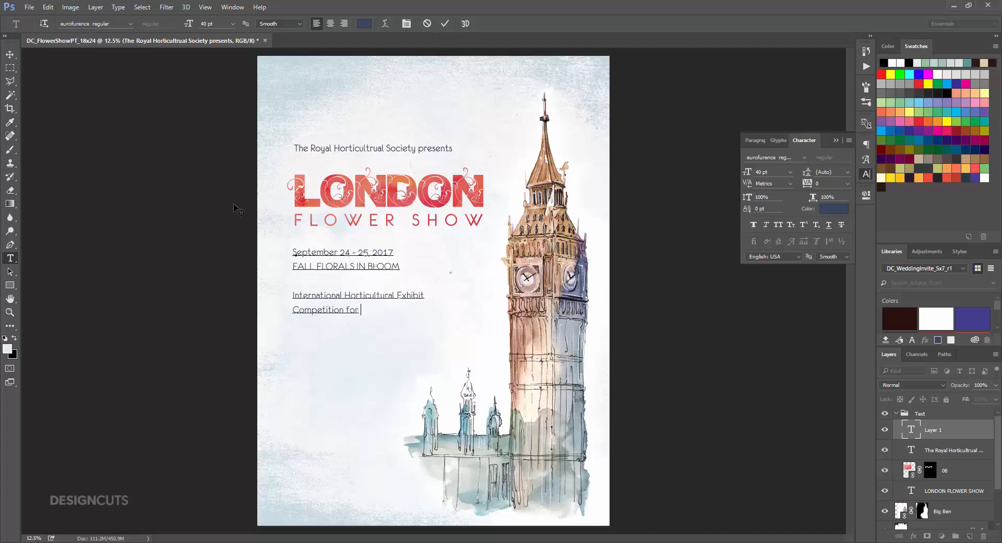
pyautogui.write('Flowers, Plants & Vegetable ')
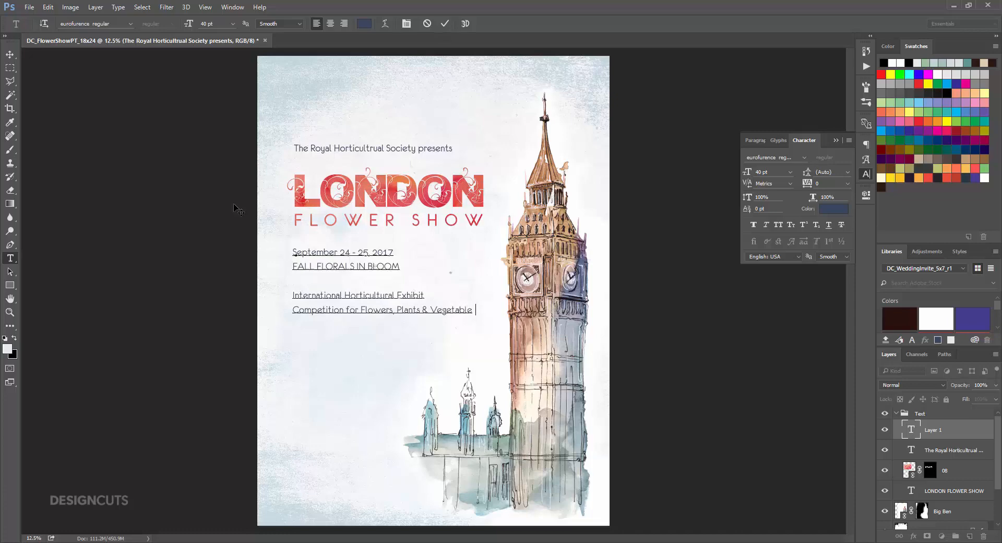
pyautogui.write("sChildren's GardenPla")
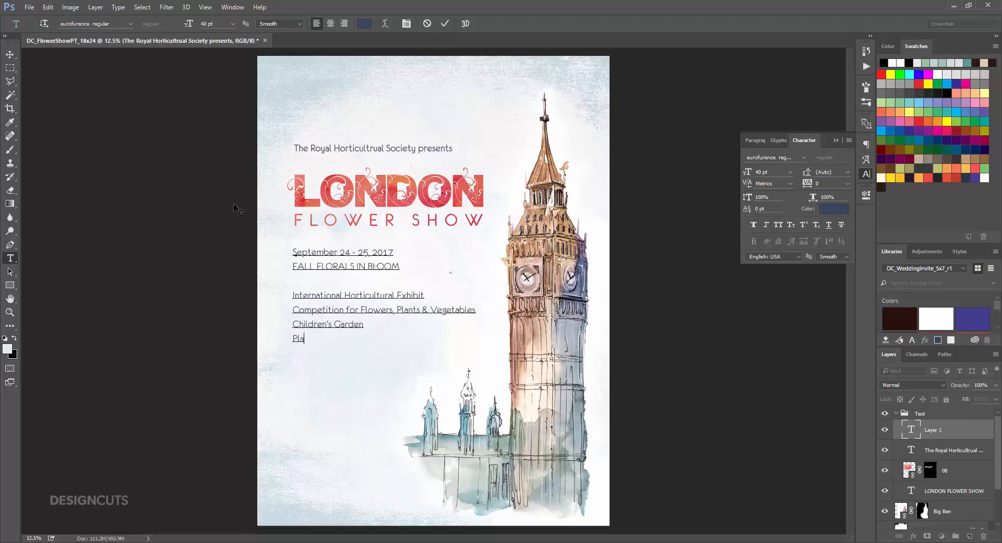
pyautogui.write('nt Sale')
pyautogui.press('Return')
pyautogui.write('Tea Room')
# Add closing lines reading "For entry fees and exhibit info, contact The Royal Horticultural Society at", the phone number and "or visit designcuts.com."
pyautogui.press('Return')
pyautogui.write('For entry fe ')
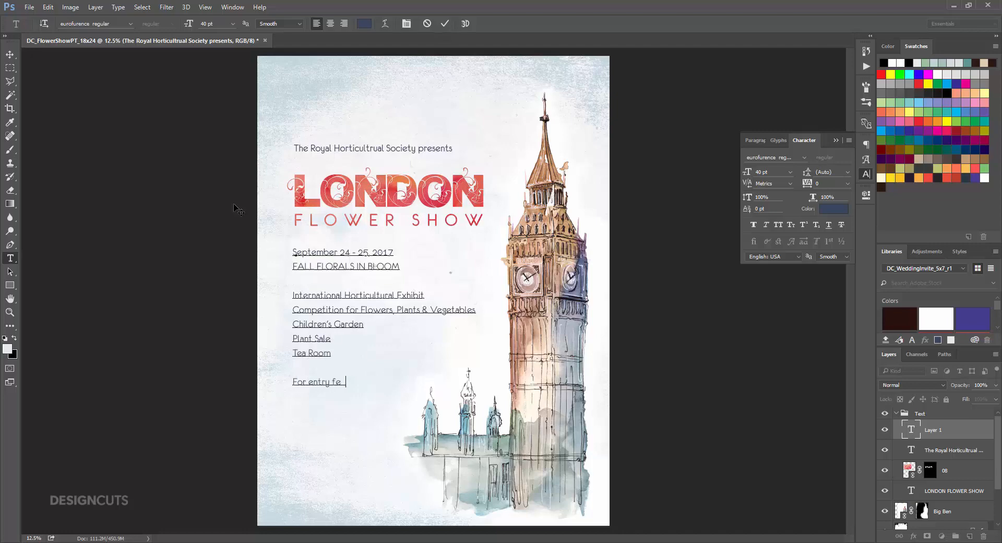
pyautogui.write('es and exhibit info, contact')
pyautogui.press('Return')
pyautogui.write('T')
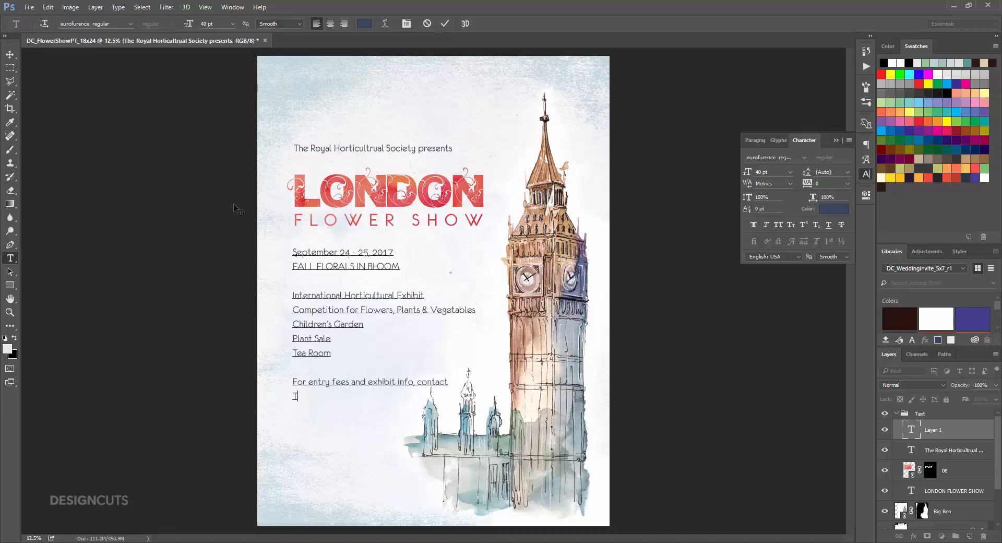
pyautogui.write('he Royal Horticultural Soci')
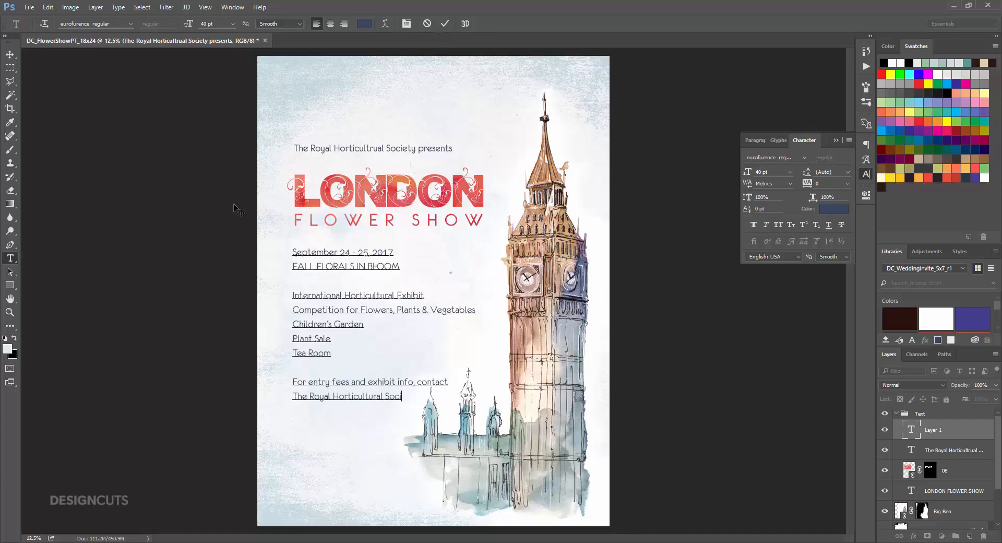
pyautogui.write('ety at ')
pyautogui.write('020')
pyautogui.write(' 794')
pyautogui.write('6')
pyautogui.write(' 0244')
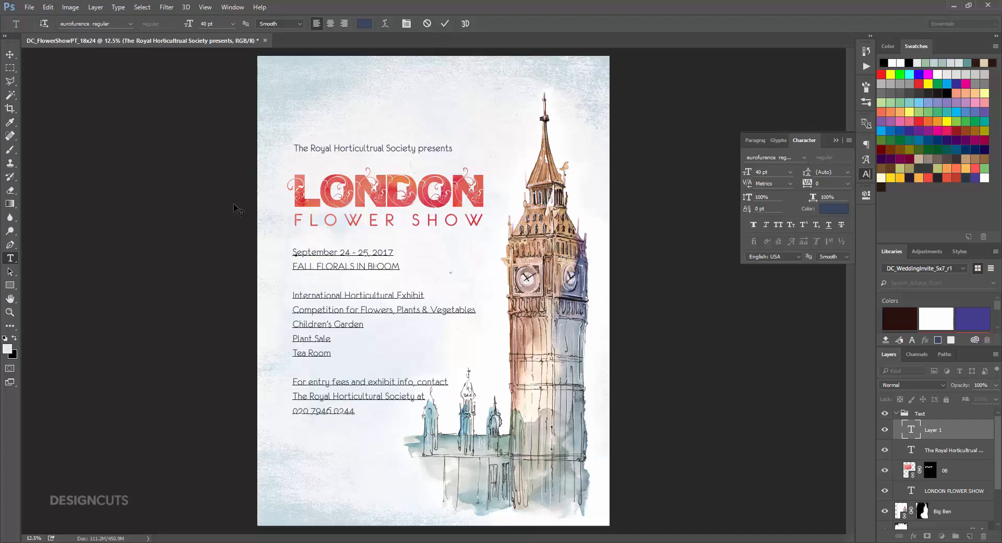
pyautogui.write(' or visit designcuts.com')
pyautogui.click(9, 54)
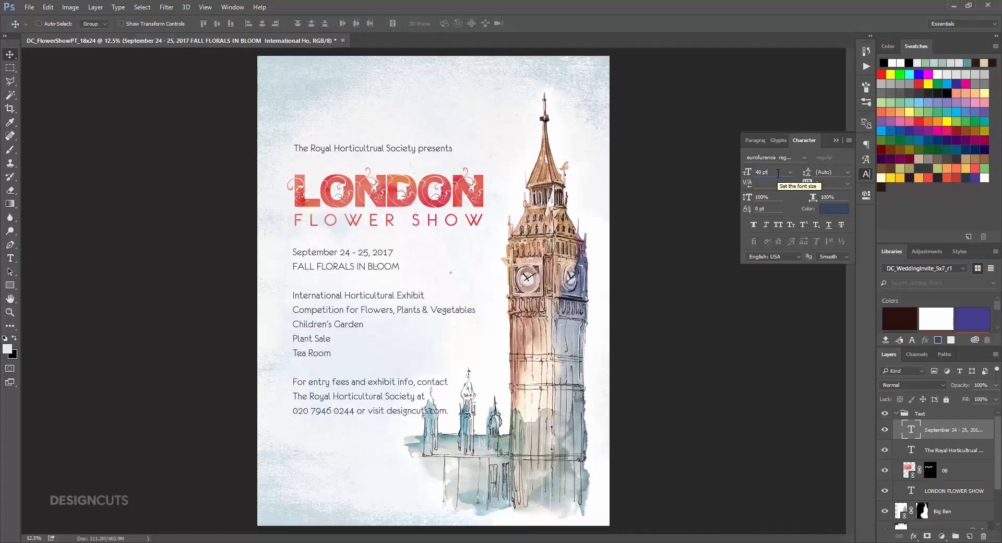
# Set the leading of the whole event details text to 50 pt
pyautogui.press('Tab')
pyautogui.write('50')
pyautogui.press('Return')
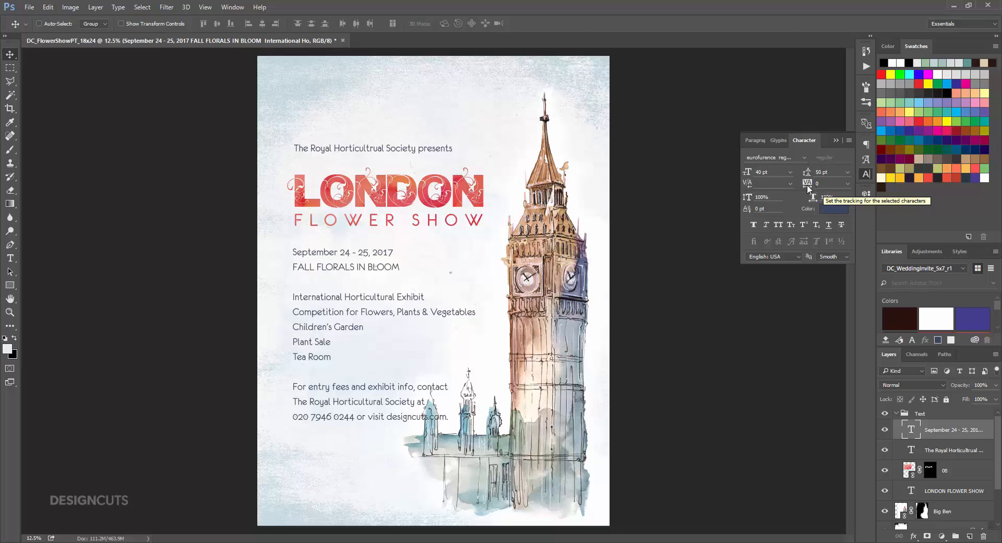
# Enlarge the date and "FALL FLORALS IN BLOOM" lines to 50 pt
pyautogui.click(10, 259)
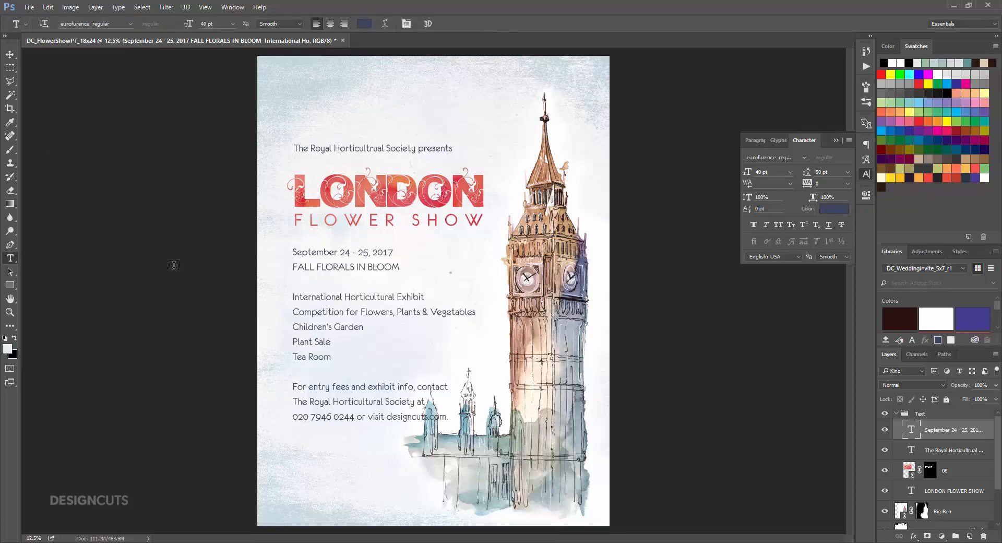
pyautogui.moveTo(293, 252); pyautogui.dragTo(400, 269)
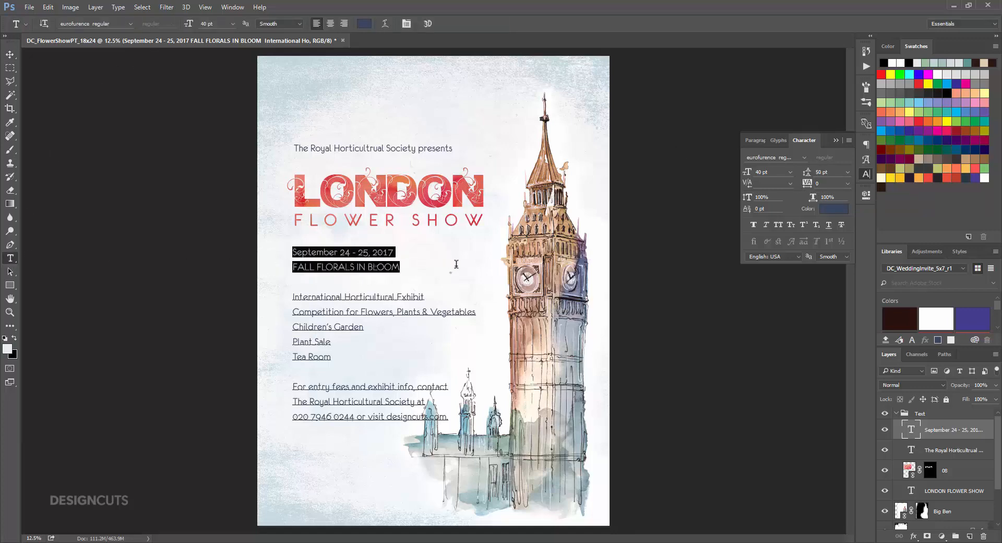
pyautogui.doubleClick(758, 172)
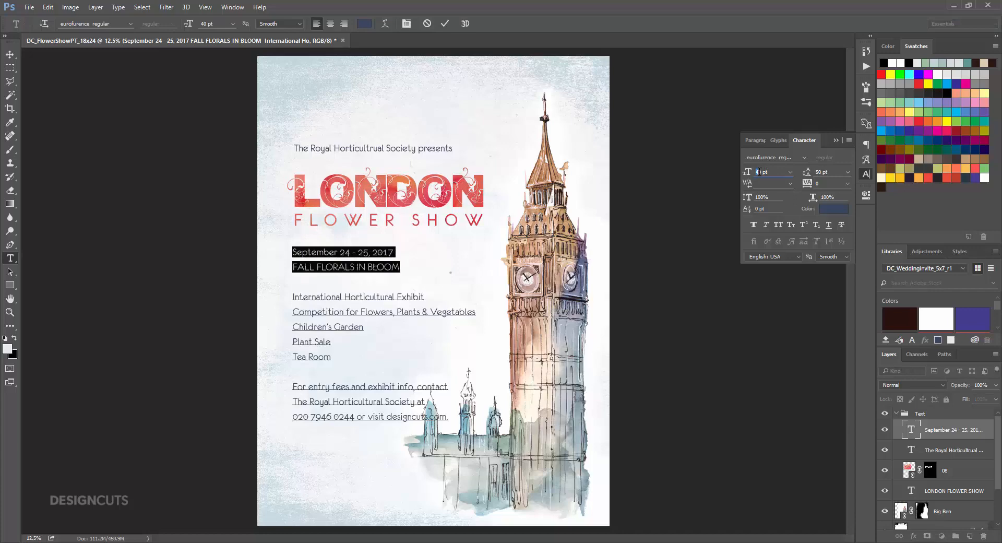
pyautogui.write('50')
pyautogui.press('Return')
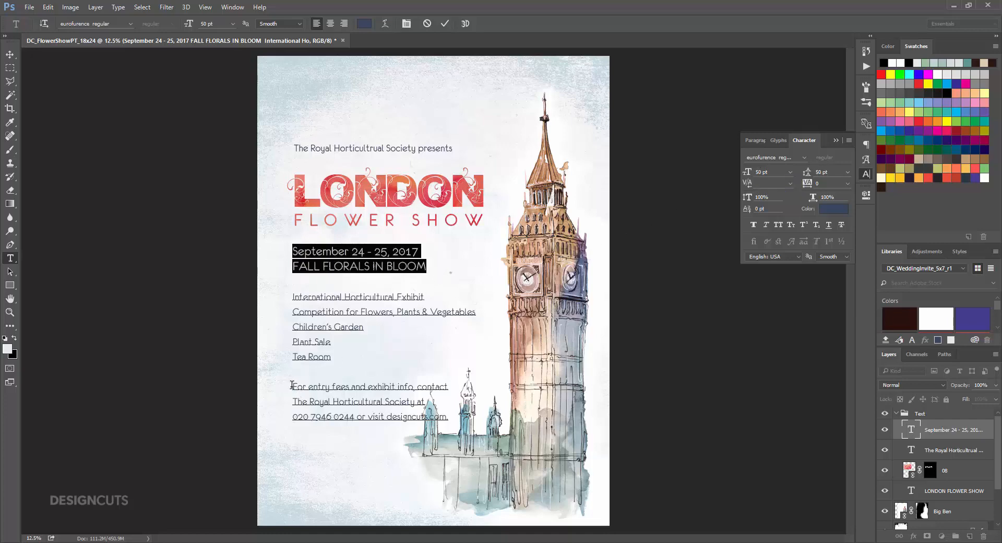
# Reduce the three contact lines at the end of the details text to 30 pt with automatic leading
pyautogui.moveTo(292, 386); pyautogui.dragTo(448, 418)
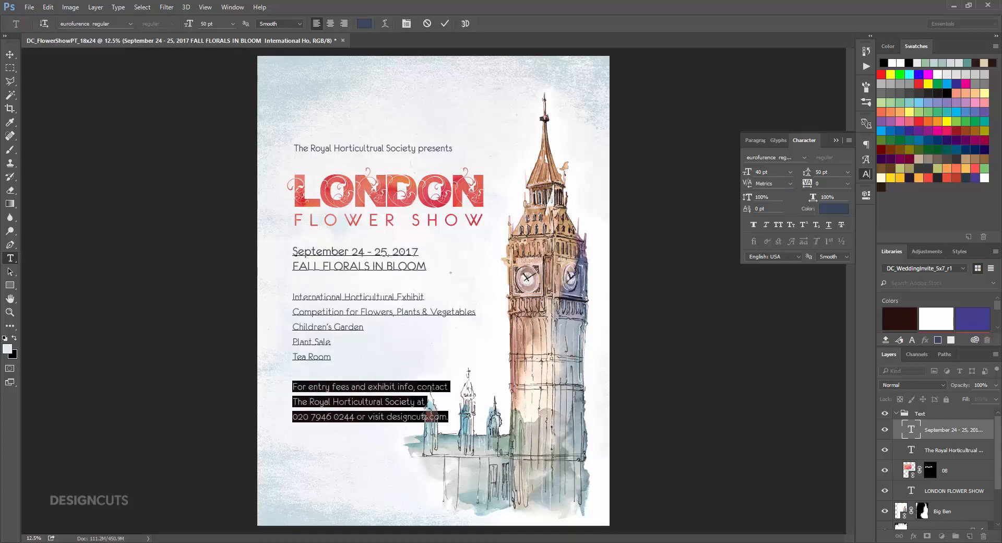
pyautogui.click(748, 173)
pyautogui.write('30')
pyautogui.press('Return')
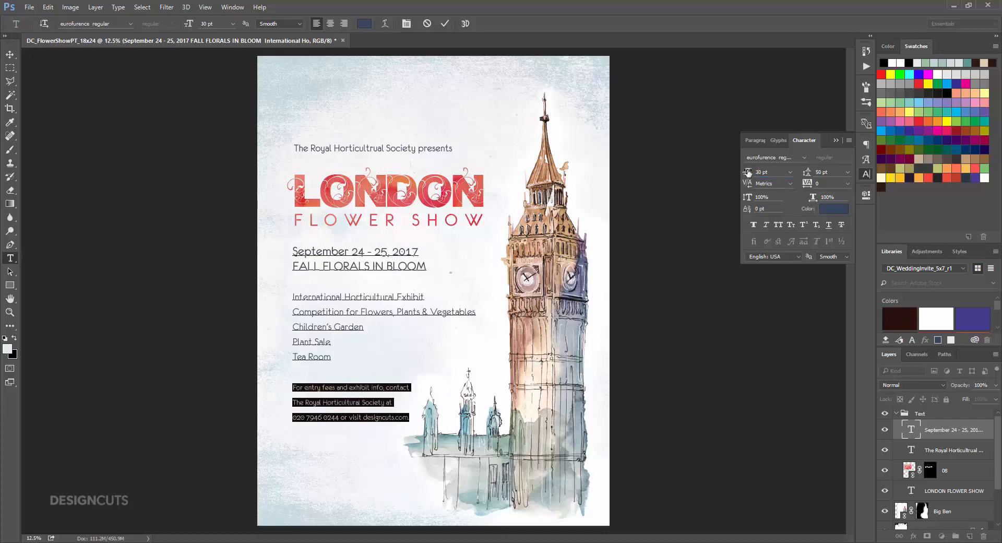
pyautogui.click(848, 171)
pyautogui.click(847, 183)
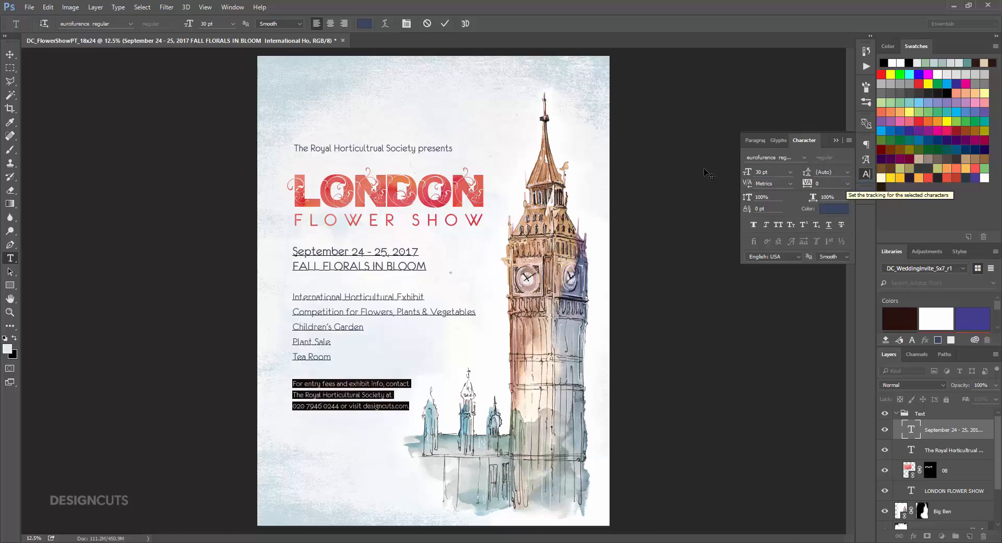
# Align the event details text with the left edge of the title and nudge it slightly down
pyautogui.click(10, 54)
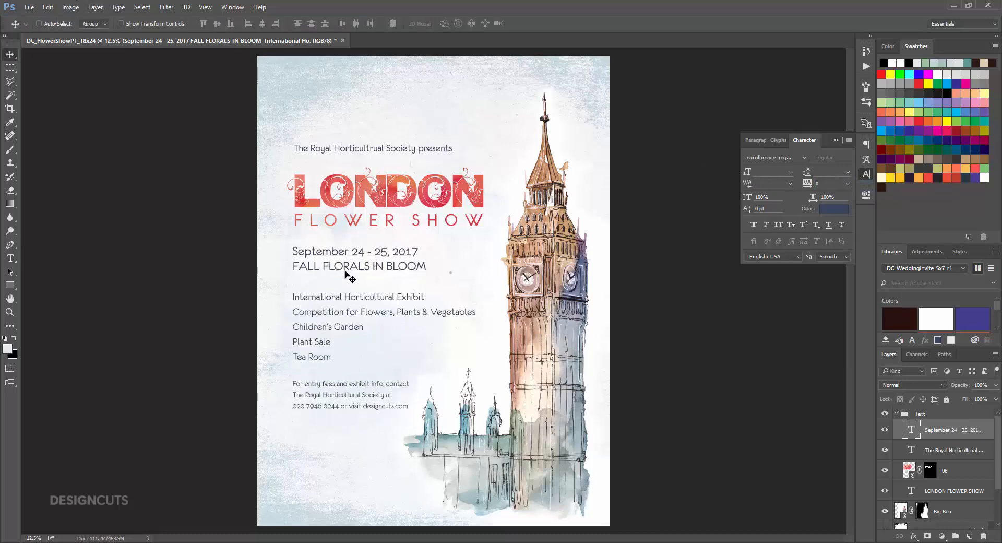
pyautogui.moveTo(352, 271); pyautogui.dragTo(354, 271)
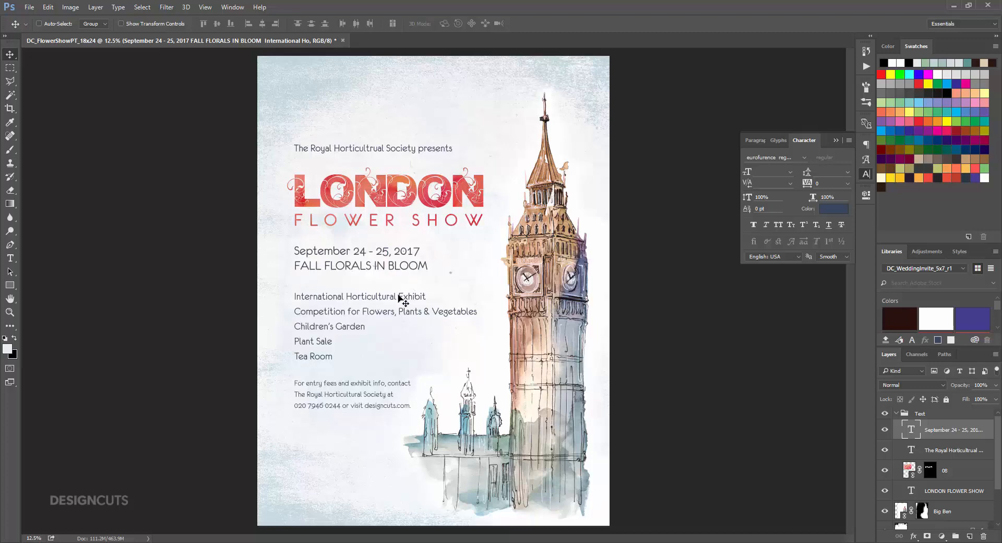
pyautogui.press('Down')
pyautogui.press('Down')
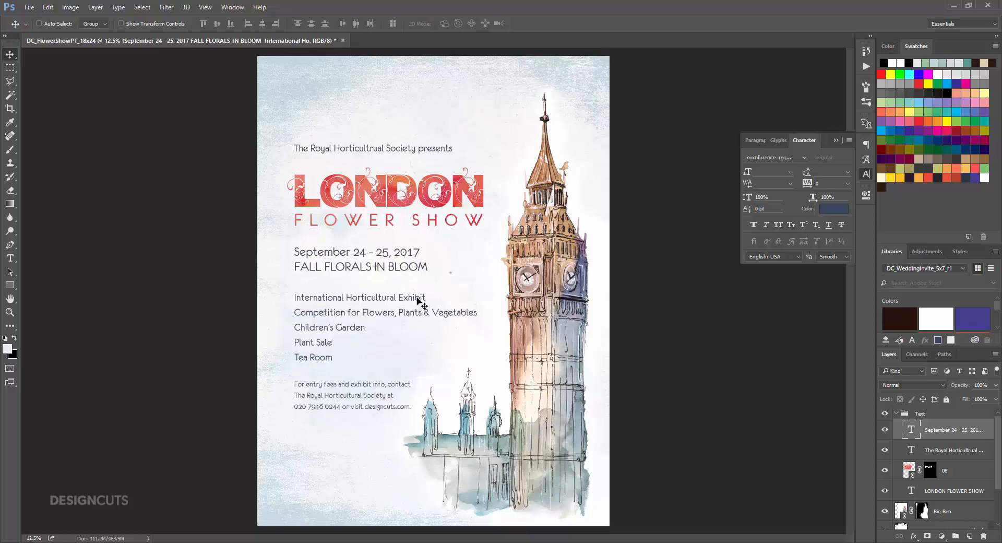
# Collapse the Text group and create a new layer group above it named "Florals"
pyautogui.click(897, 415)
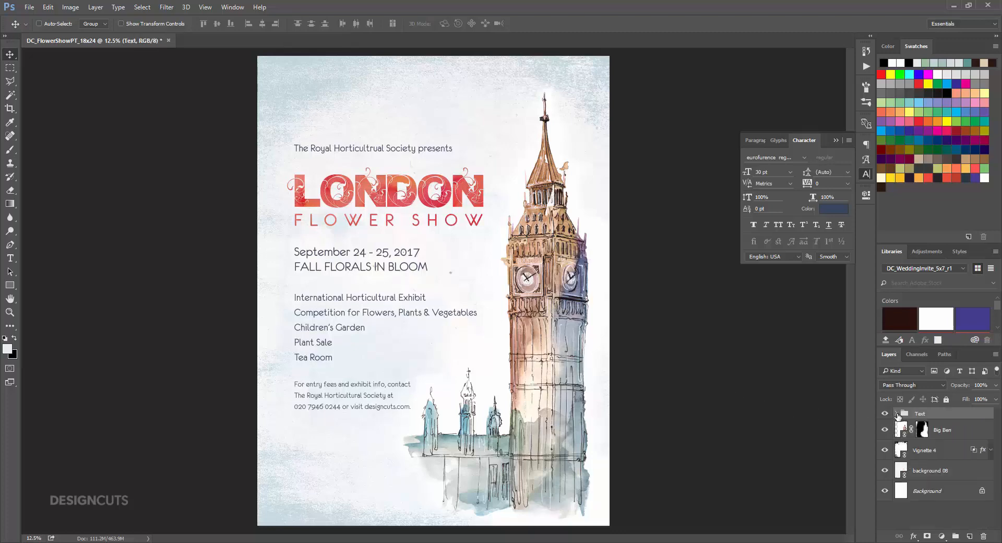
pyautogui.click(956, 538)
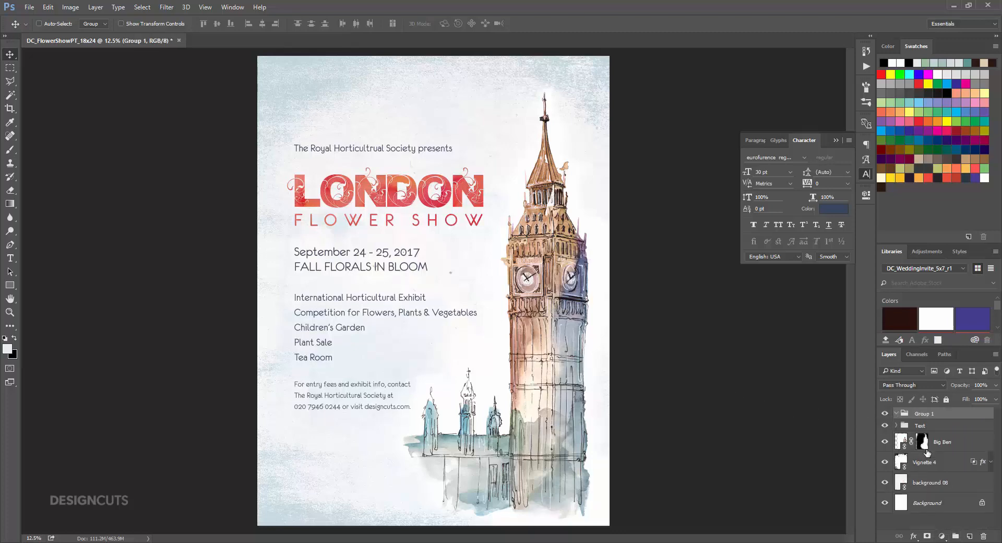
pyautogui.doubleClick(928, 414)
pyautogui.write('Florals')
pyautogui.press('Return')
# Place the f3 rose image from the Eclectic Anthology freebies folder as a linked file
pyautogui.click(30, 7)
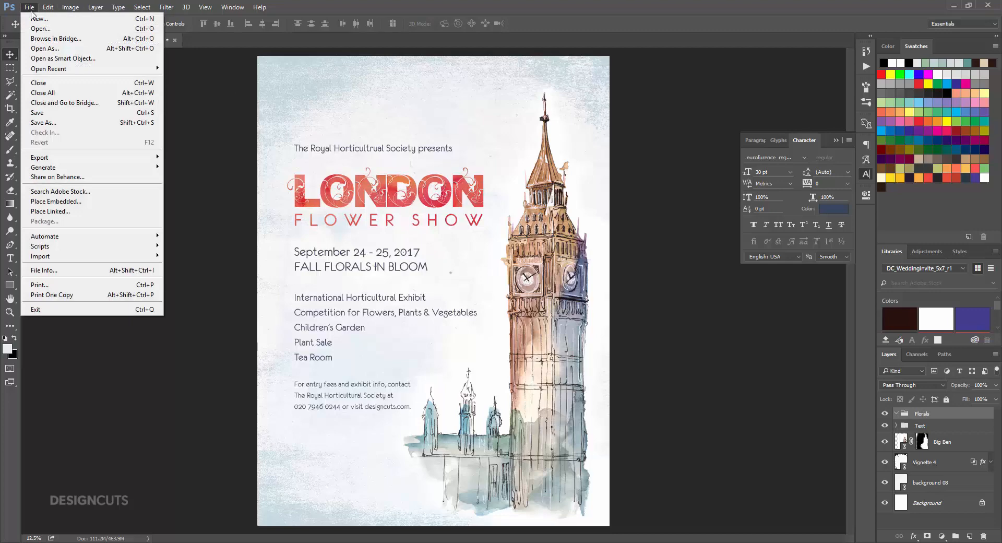
pyautogui.click(59, 218)
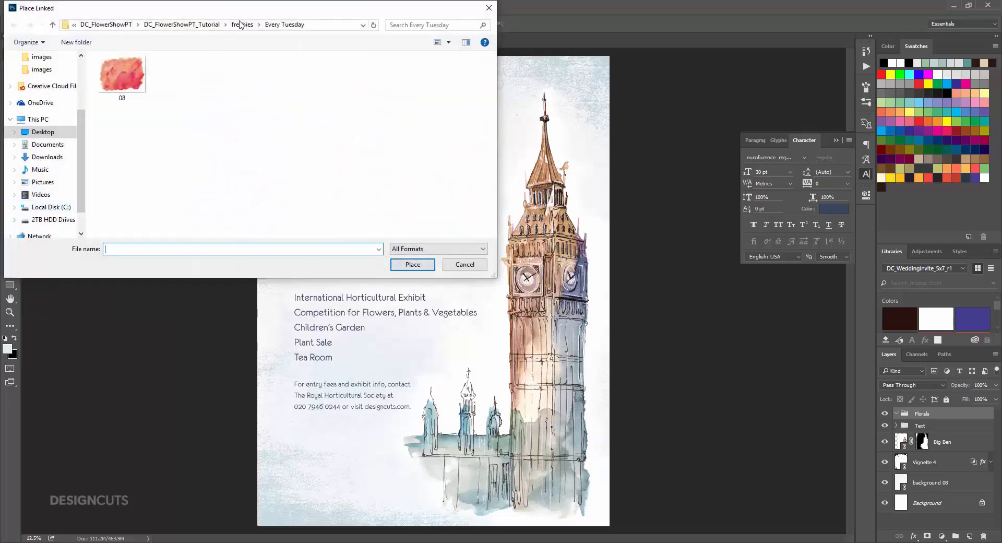
pyautogui.click(240, 26)
pyautogui.doubleClick(131, 73)
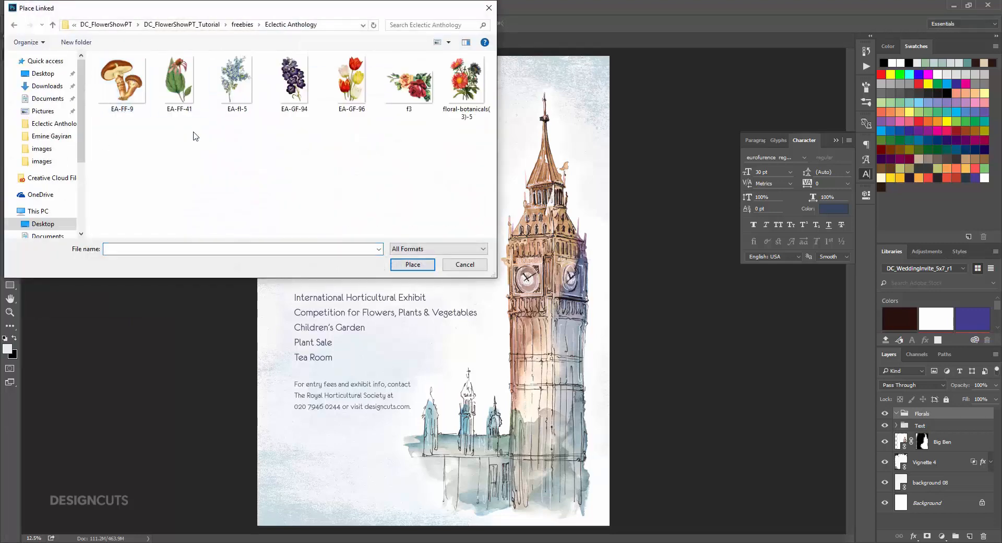
pyautogui.click(403, 97)
pyautogui.click(429, 263)
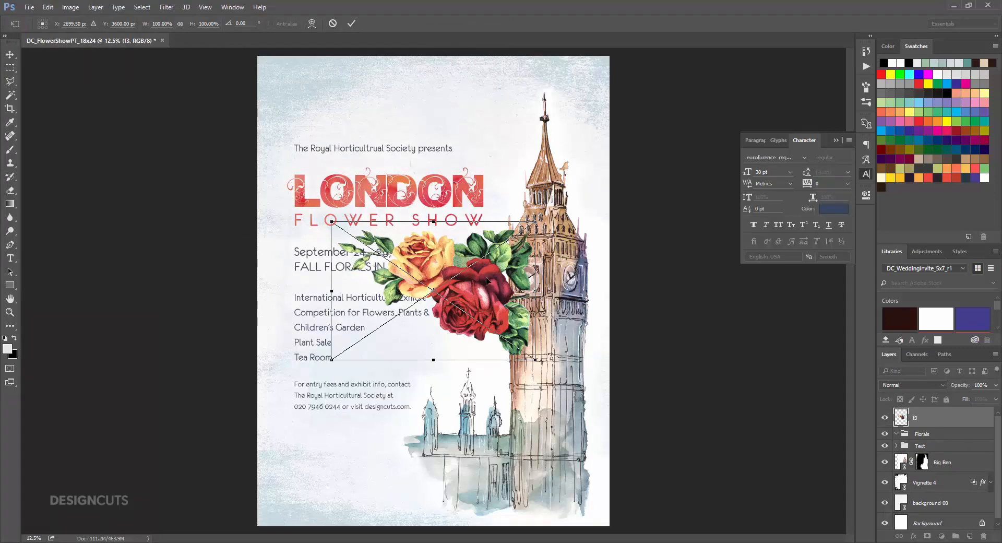
# Position the f3 roses in the poster's upper-right corner over the tower's tip and move their layer into the Florals group
pyautogui.moveTo(486, 275); pyautogui.dragTo(564, 98)
pyautogui.press('Up')
pyautogui.press('Up')
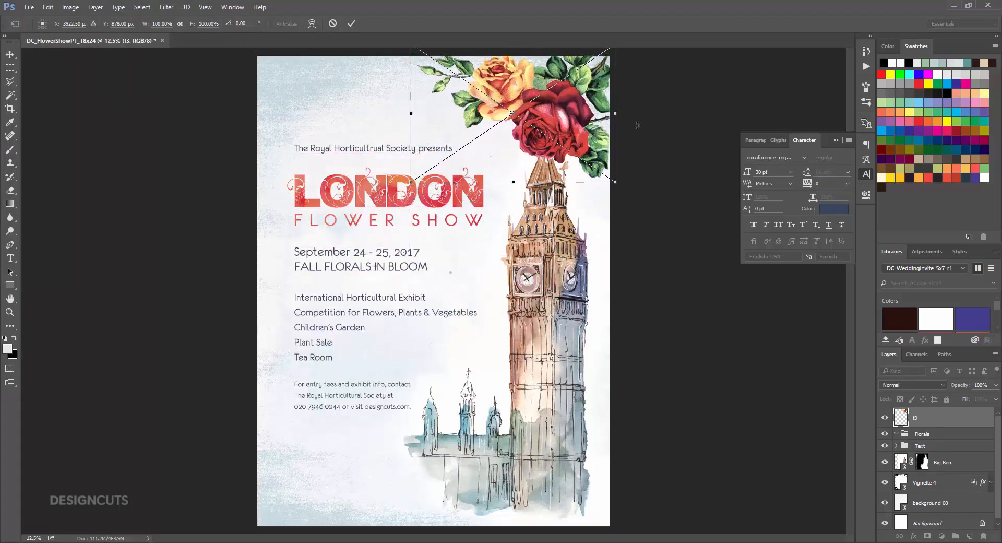
pyautogui.press('Right')
pyautogui.press('Right')
pyautogui.press('Right')
pyautogui.press('Right')
pyautogui.press('Return')
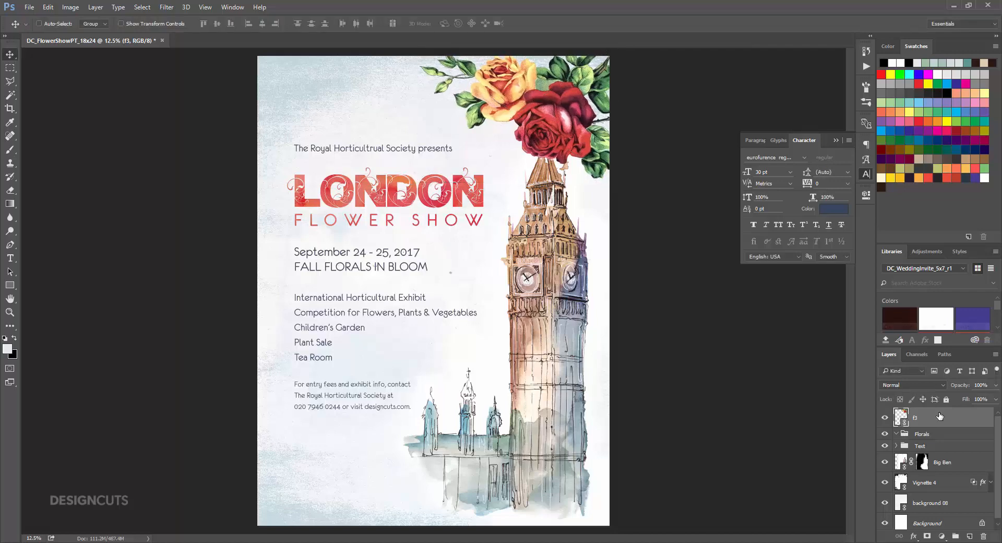
pyautogui.moveTo(931, 418); pyautogui.dragTo(935, 434)
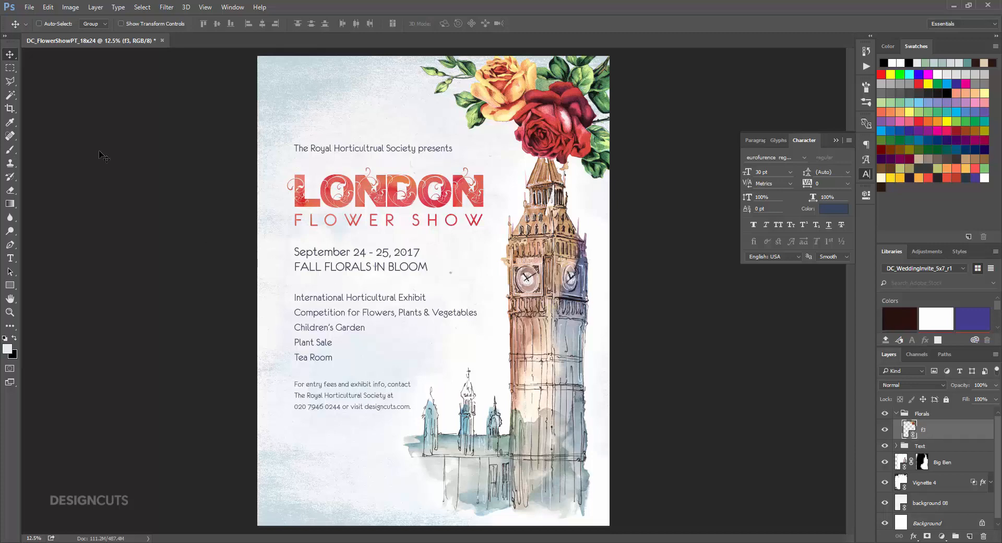
# Place the 01 pink flower image, stored beside the Big Ben file in the freebies folders, as a linked file
pyautogui.click(29, 6)
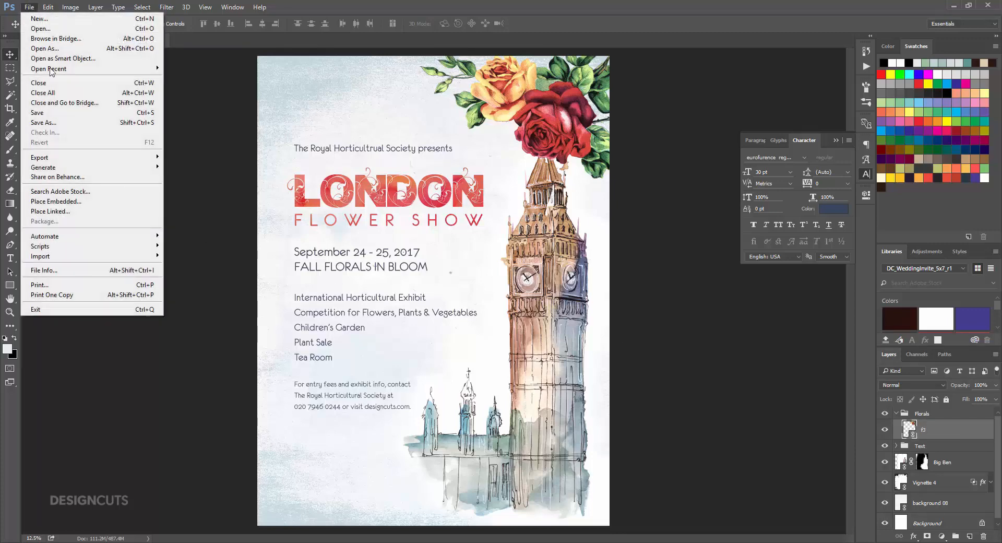
pyautogui.click(66, 211)
pyautogui.click(242, 25)
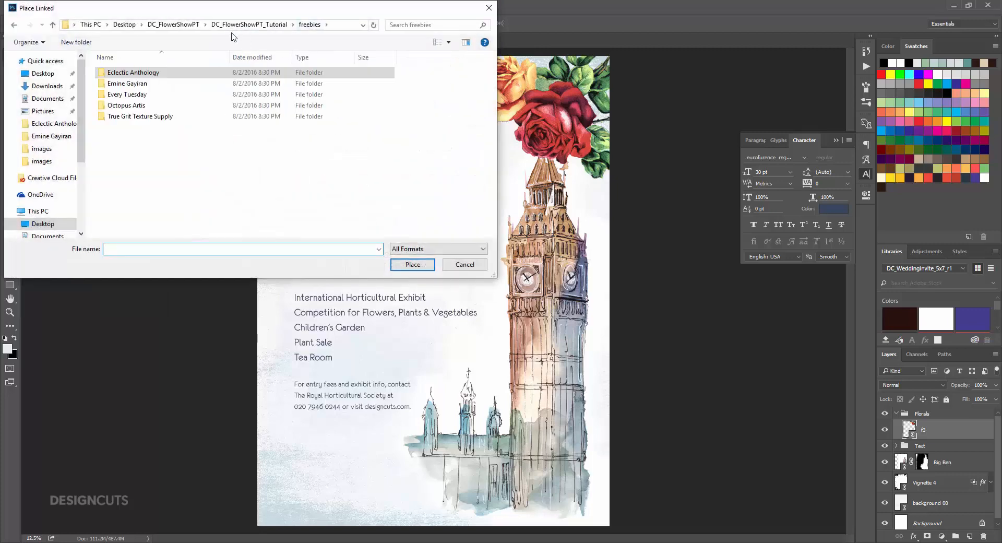
pyautogui.doubleClick(132, 83)
pyautogui.click(129, 86)
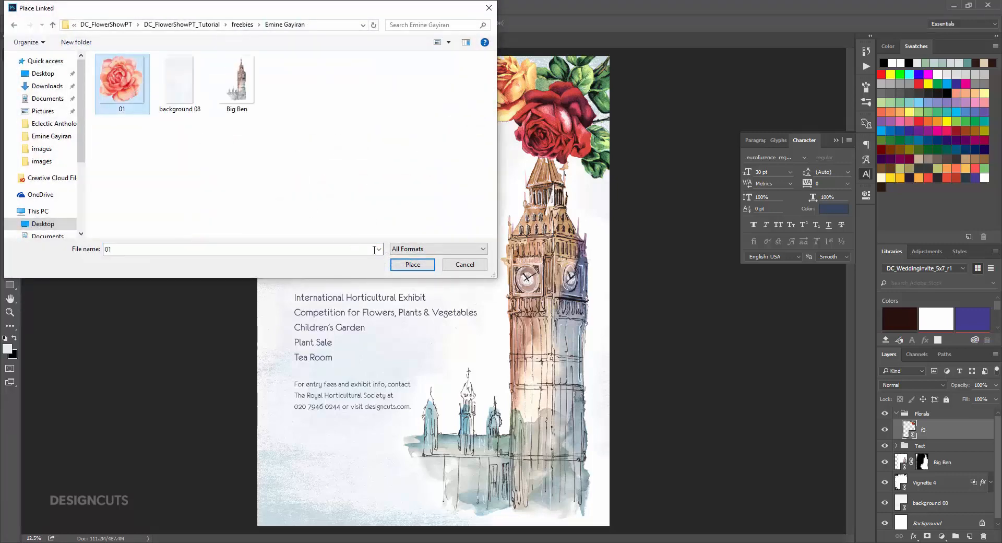
pyautogui.click(413, 264)
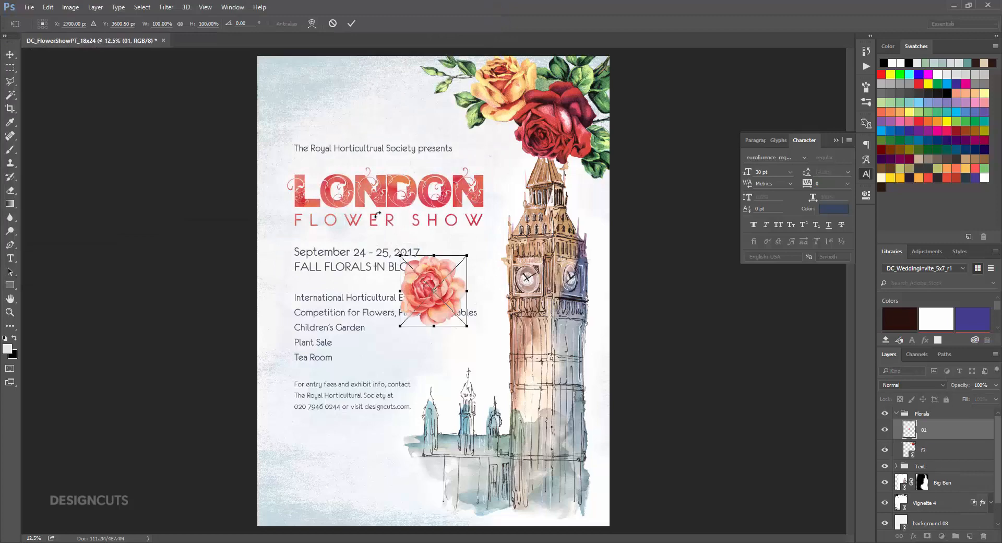
# Position the pink flower in the poster's upper-left corner, partly cropped by the edges, and nudge it slightly right
pyautogui.moveTo(448, 305); pyautogui.dragTo(280, 87)
pyautogui.press('Return')
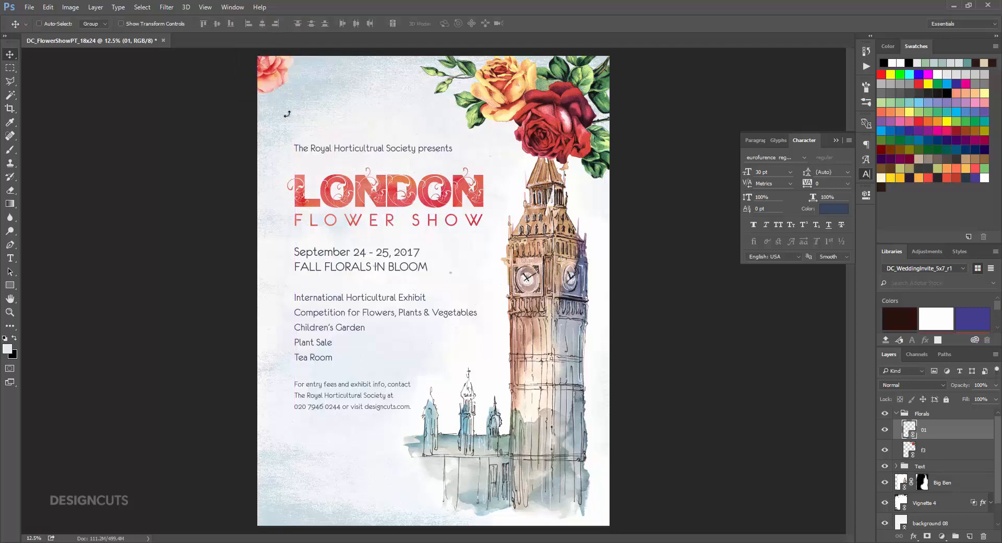
pyautogui.moveTo(288, 69); pyautogui.dragTo(287, 74)
pyautogui.hotkey('shift', 'Right')
pyautogui.hotkey('shift', 'Right')
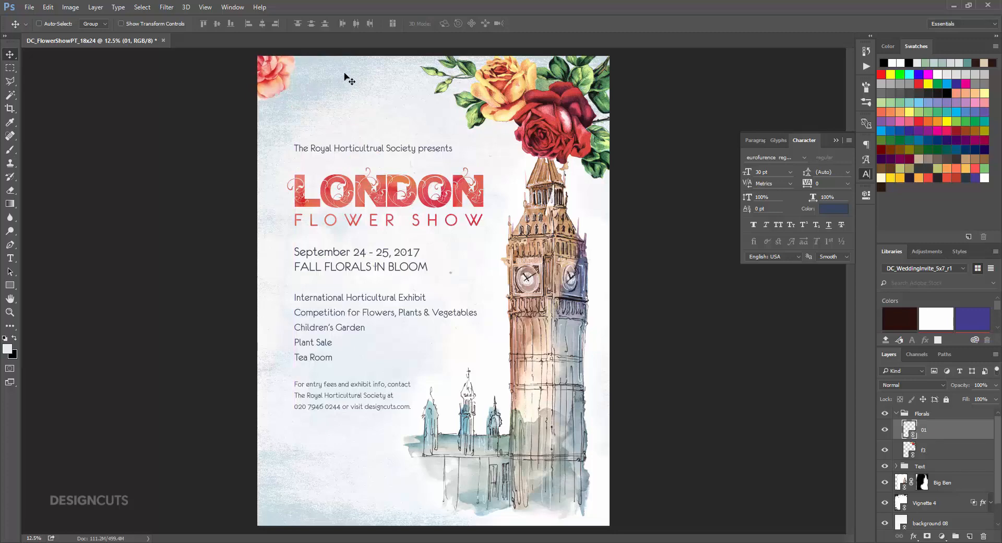
# Place LeafyFloralElements_22 from the Octopus Artis freebies folder as a linked file
pyautogui.click(29, 7)
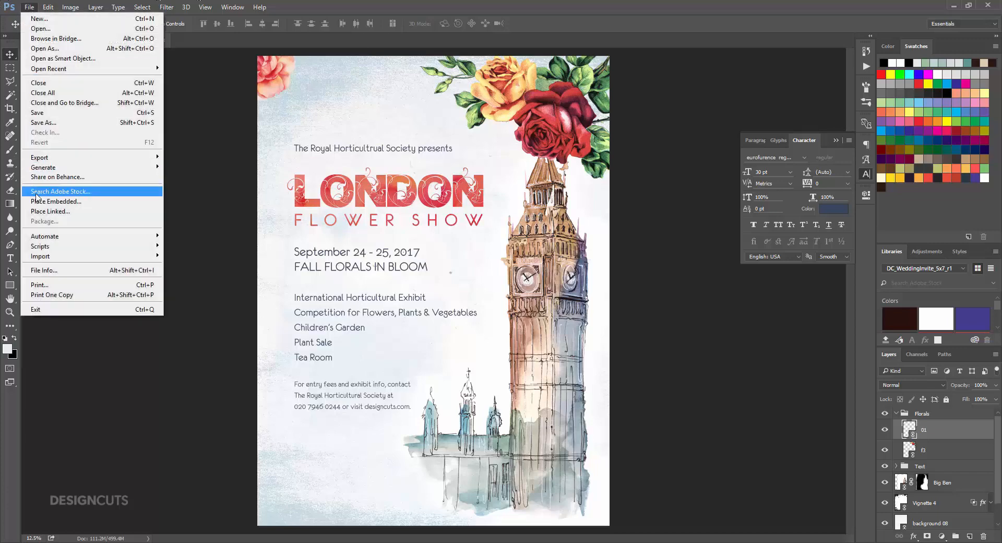
pyautogui.click(44, 212)
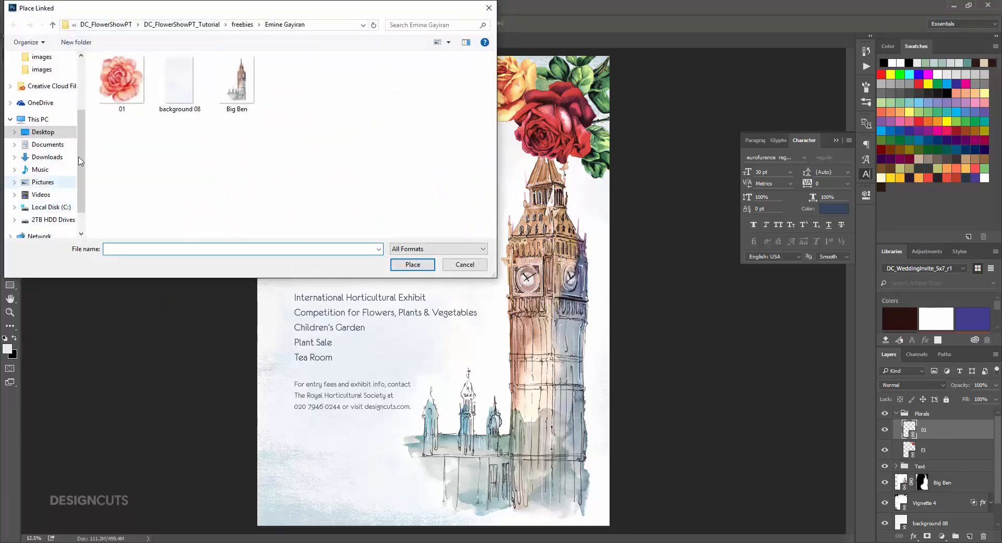
pyautogui.click(242, 25)
pyautogui.click(133, 107)
pyautogui.doubleClick(133, 107)
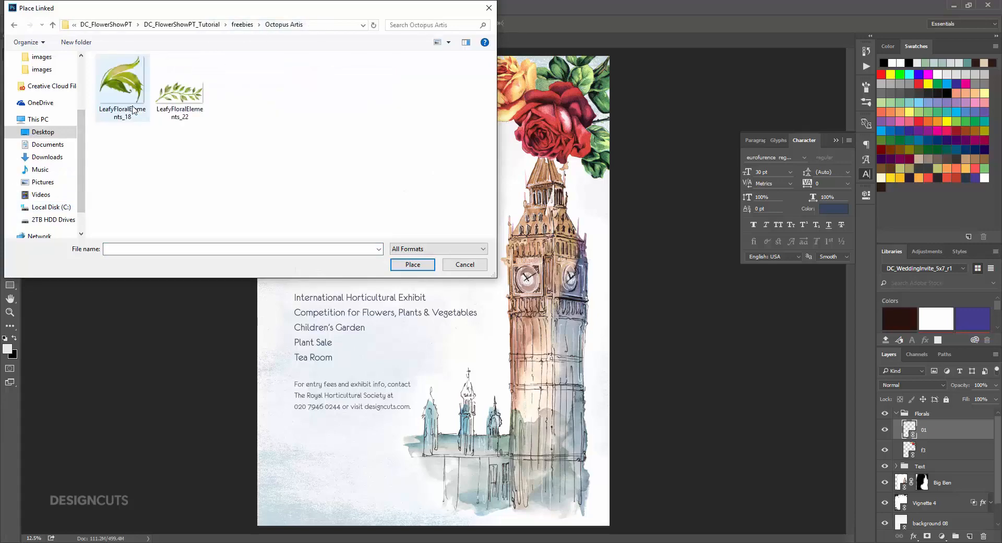
pyautogui.click(172, 99)
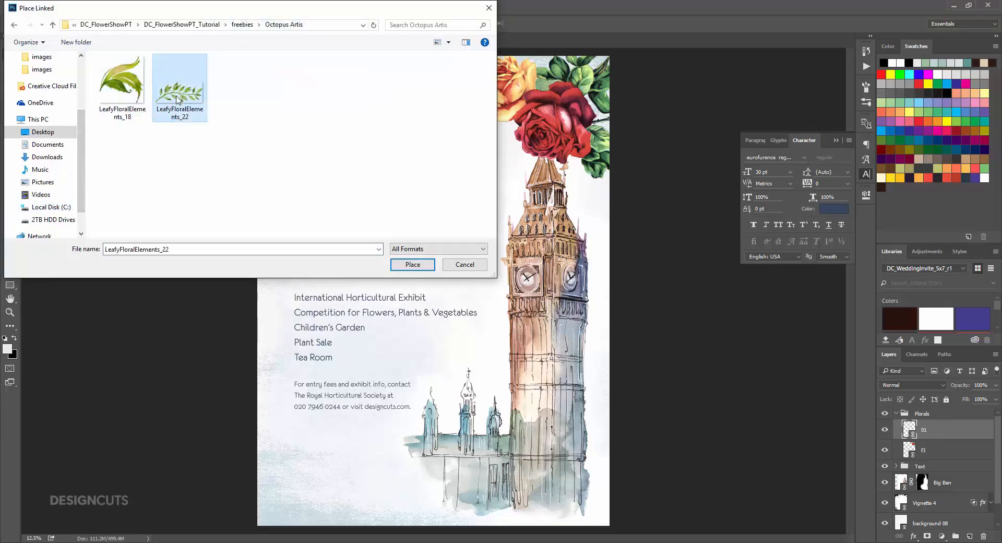
pyautogui.click(412, 264)
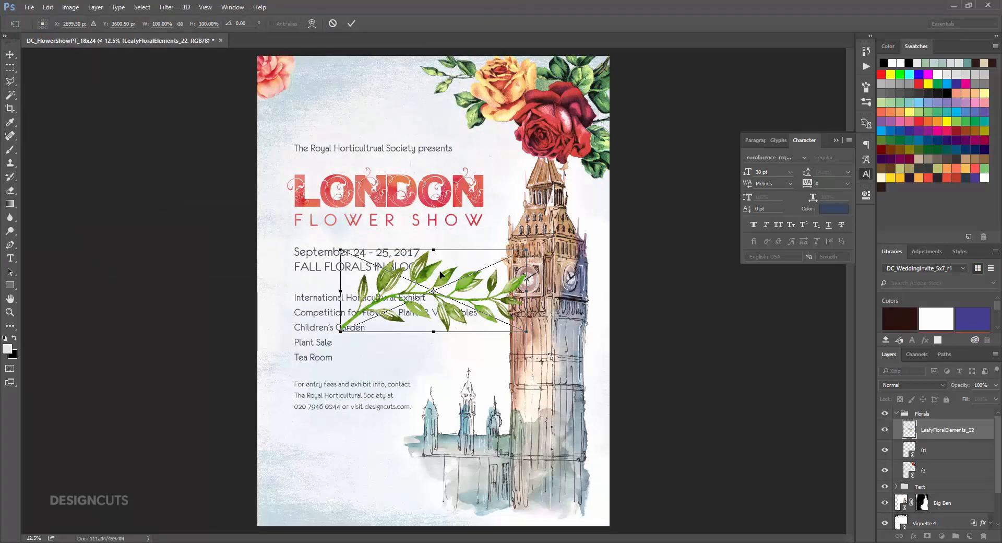
# Rotate the leafy branch to -30 degrees and tuck it behind the pink flower in the upper-left corner, with its layer below 01
pyautogui.click(225, 24)
pyautogui.write('-30')
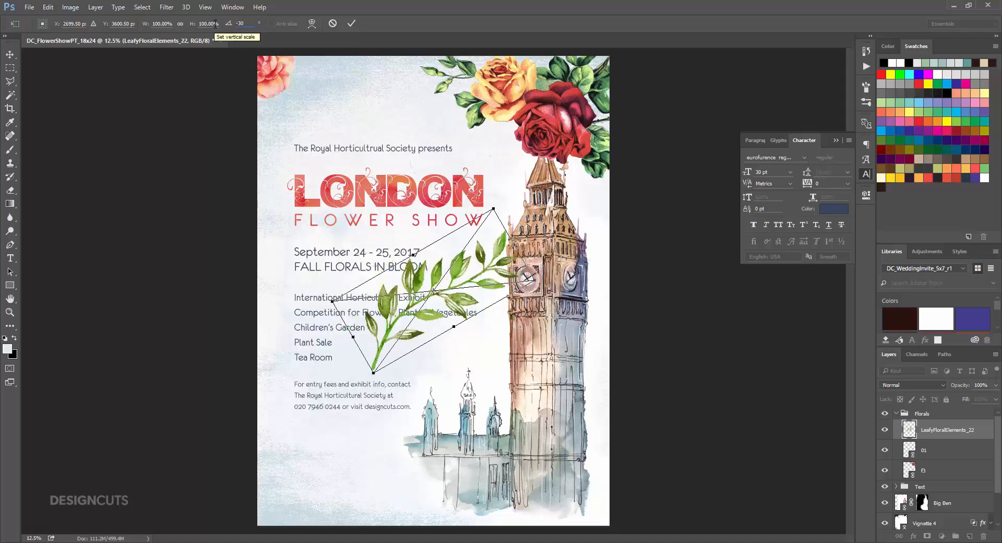
pyautogui.press('Return')
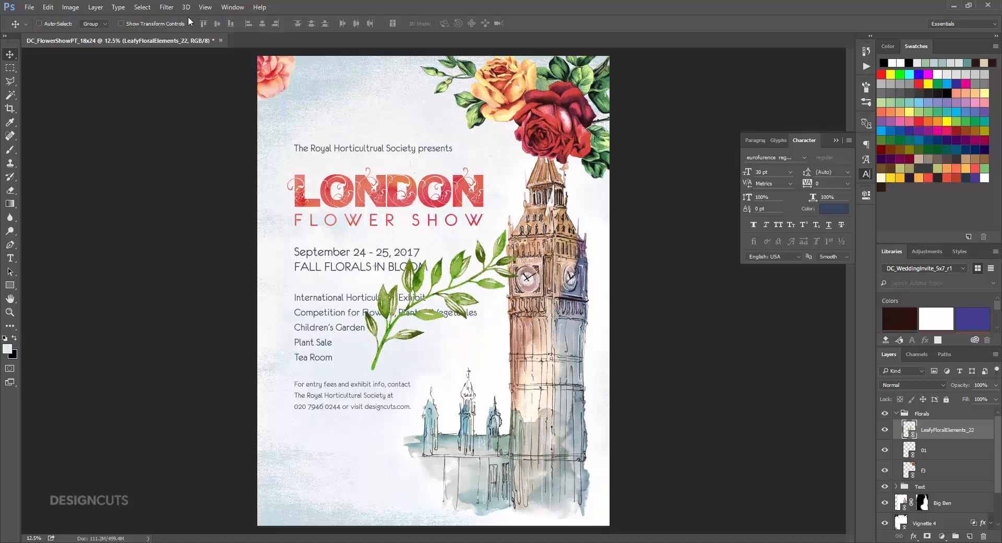
pyautogui.moveTo(409, 313); pyautogui.dragTo(236, 128)
pyautogui.moveTo(941, 435); pyautogui.dragTo(940, 459)
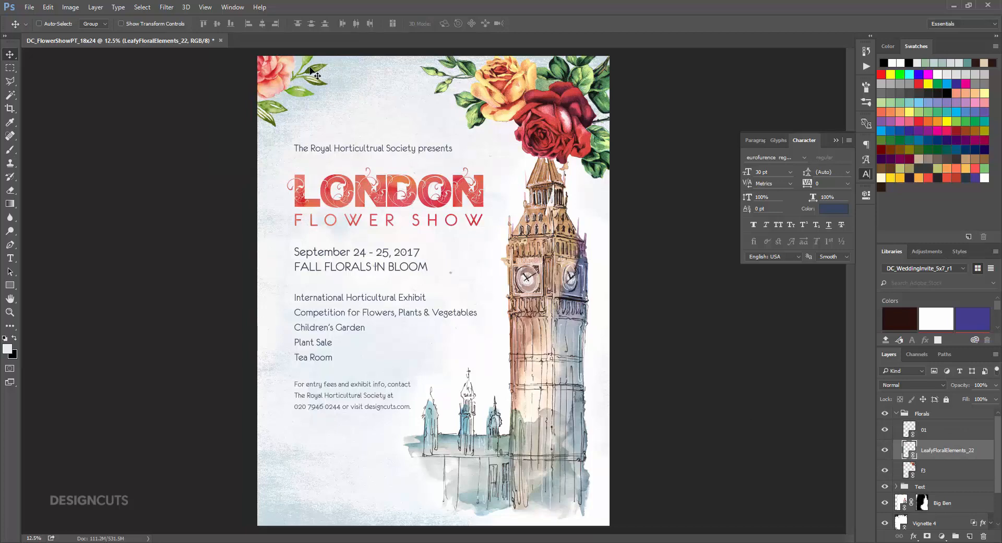
# Place floral-botanicals(3)-5 from the Eclectic Anthology freebies folder as a linked file
pyautogui.click(28, 7)
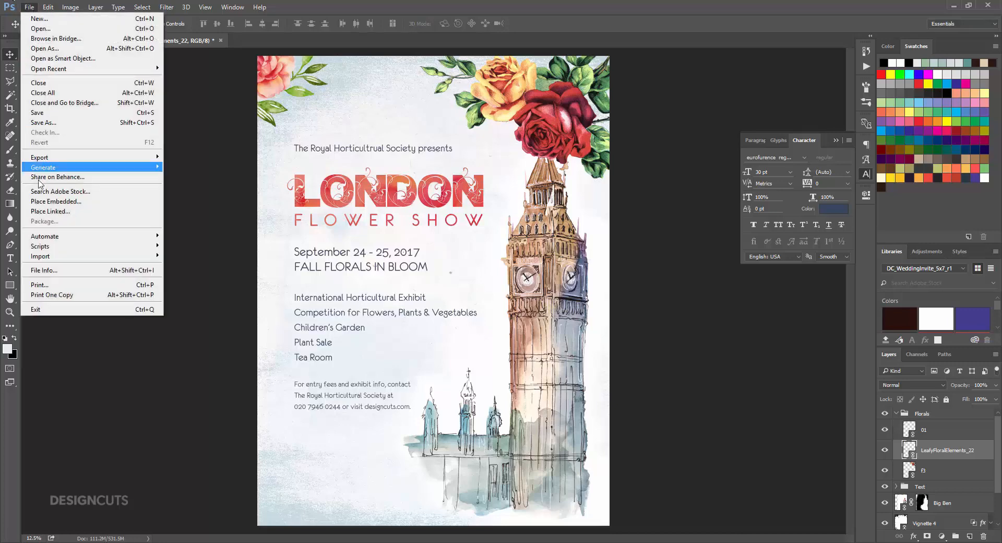
pyautogui.click(41, 210)
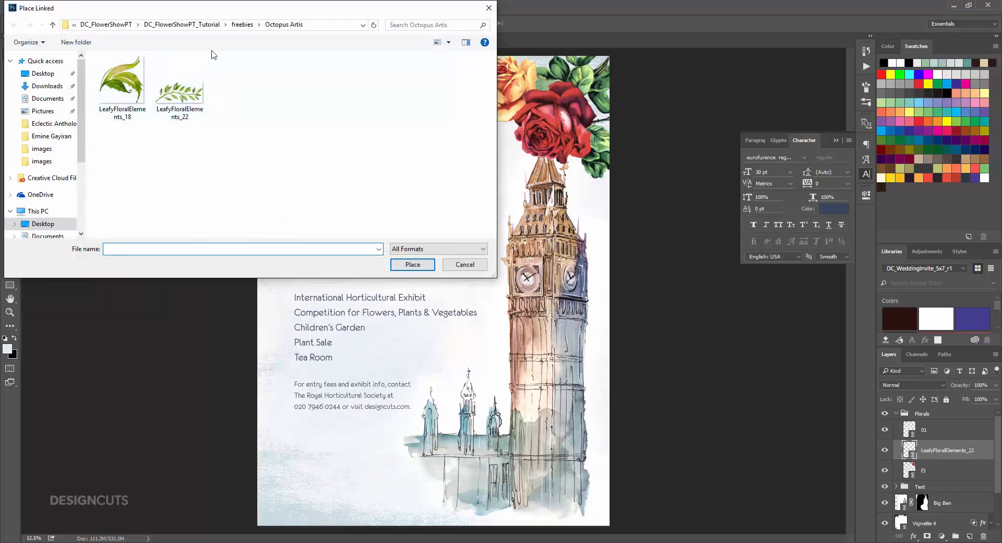
pyautogui.click(226, 24)
pyautogui.click(242, 25)
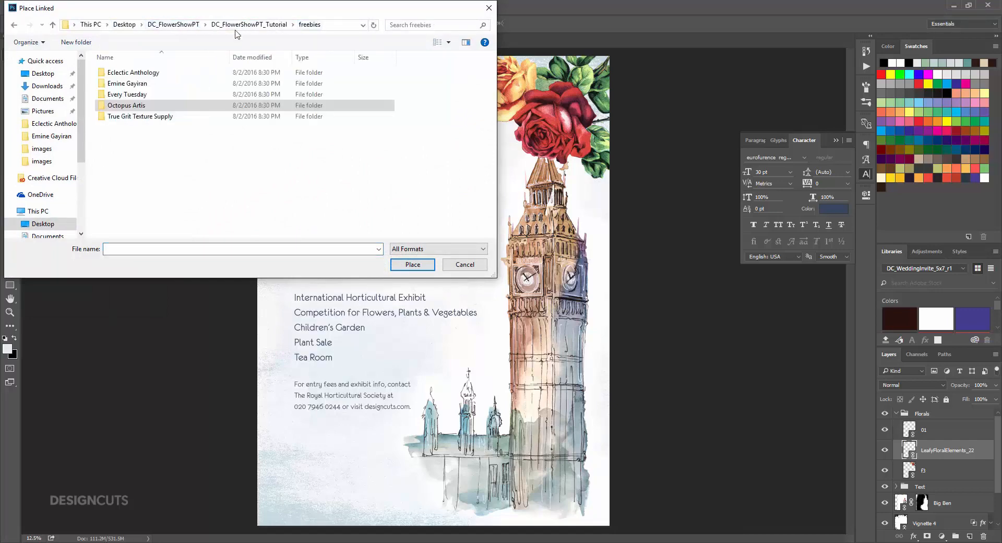
pyautogui.doubleClick(128, 70)
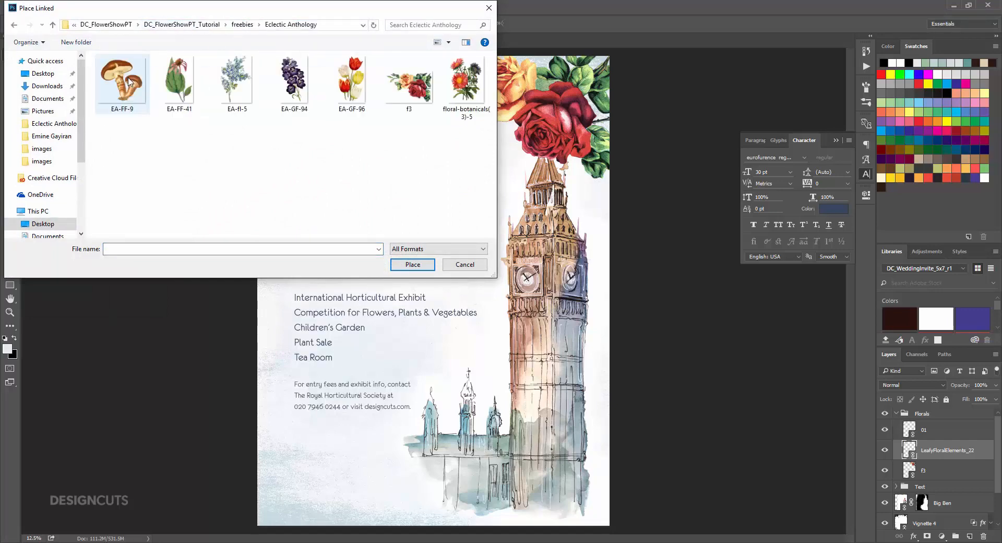
pyautogui.click(464, 102)
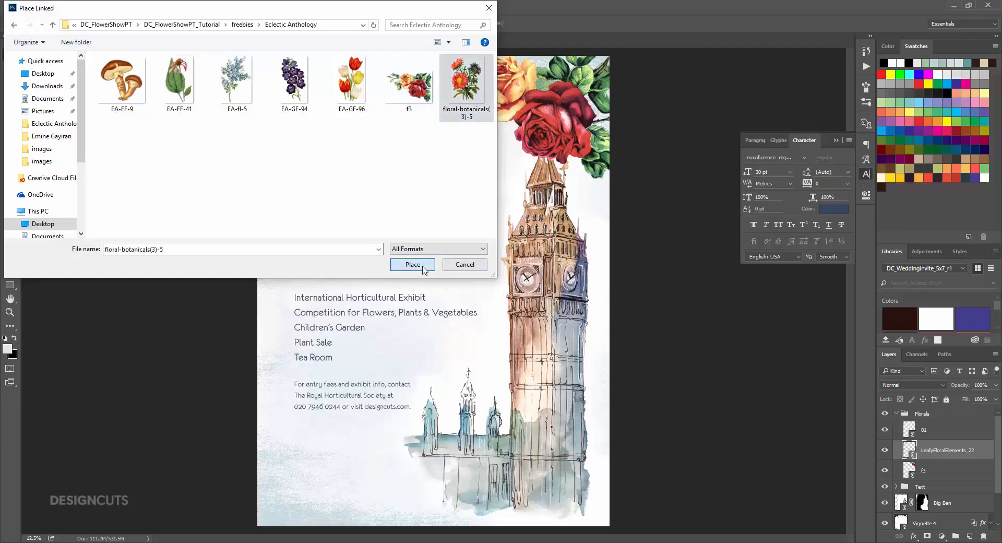
pyautogui.click(412, 265)
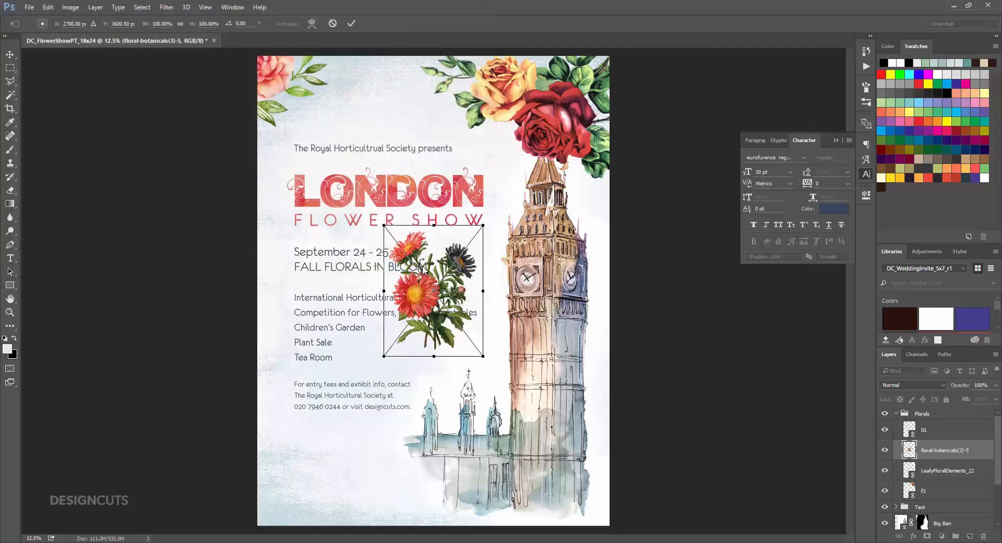
# Scale the red daisy bouquet proportionally to 140% and move it into the poster's lower-right corner
pyautogui.click(160, 23)
pyautogui.write('140')
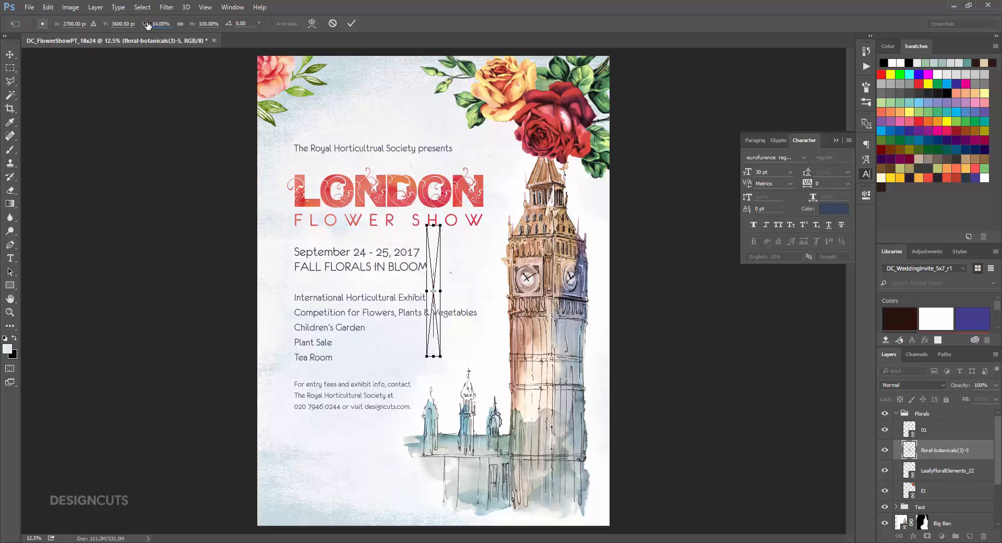
pyautogui.click(180, 24)
pyautogui.press('Return')
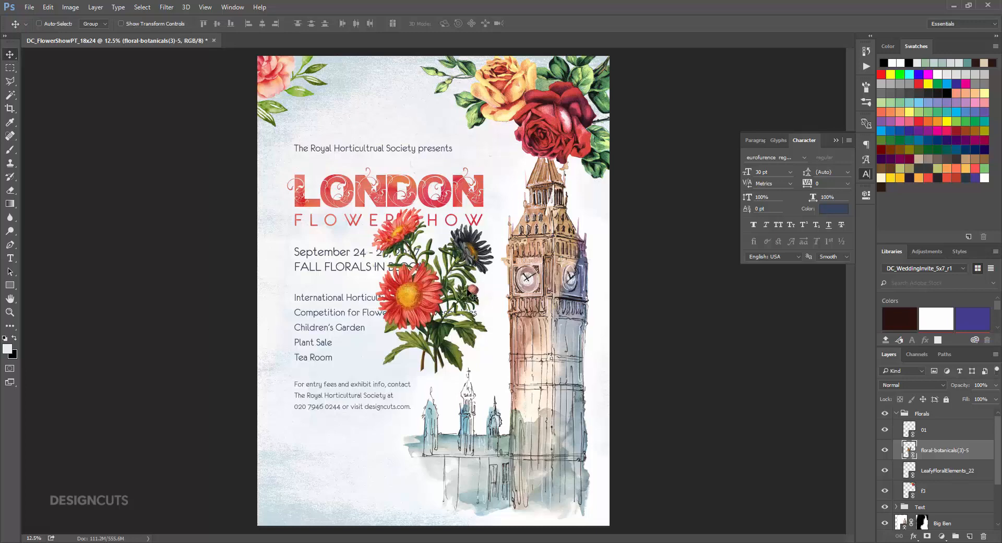
pyautogui.moveTo(472, 295); pyautogui.dragTo(639, 459)
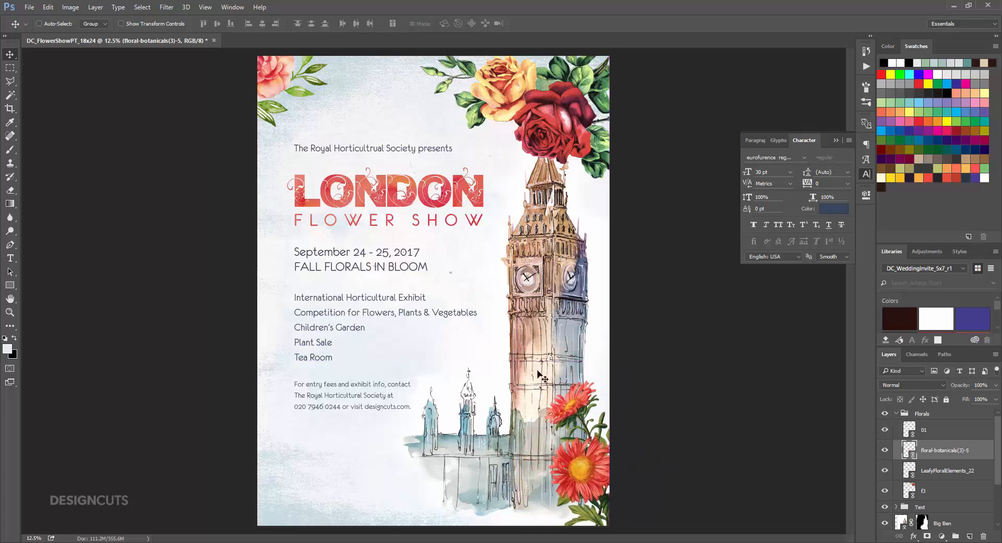
# Place the EA-GF-96 tulip image from the Eclectic Anthology folder as a linked file
pyautogui.click(29, 7)
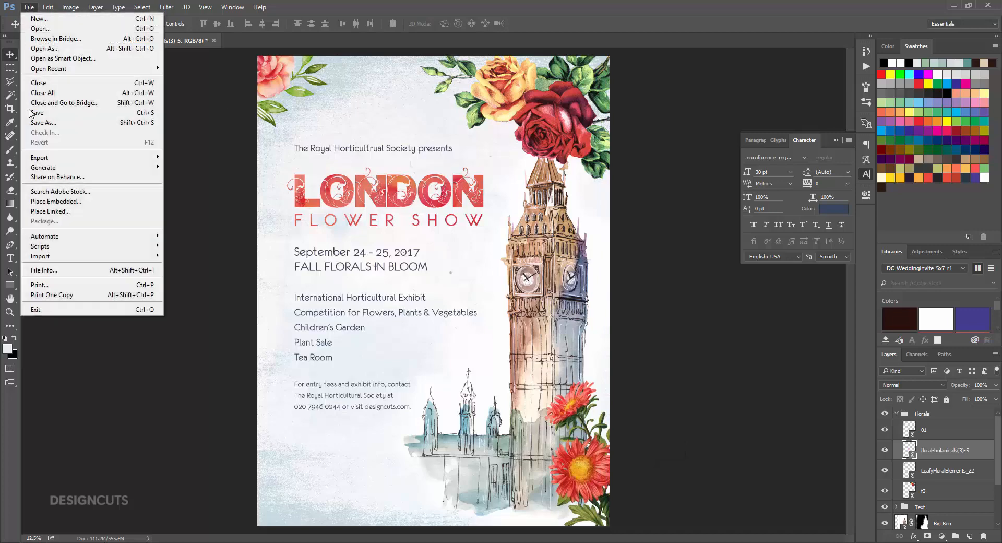
pyautogui.click(35, 210)
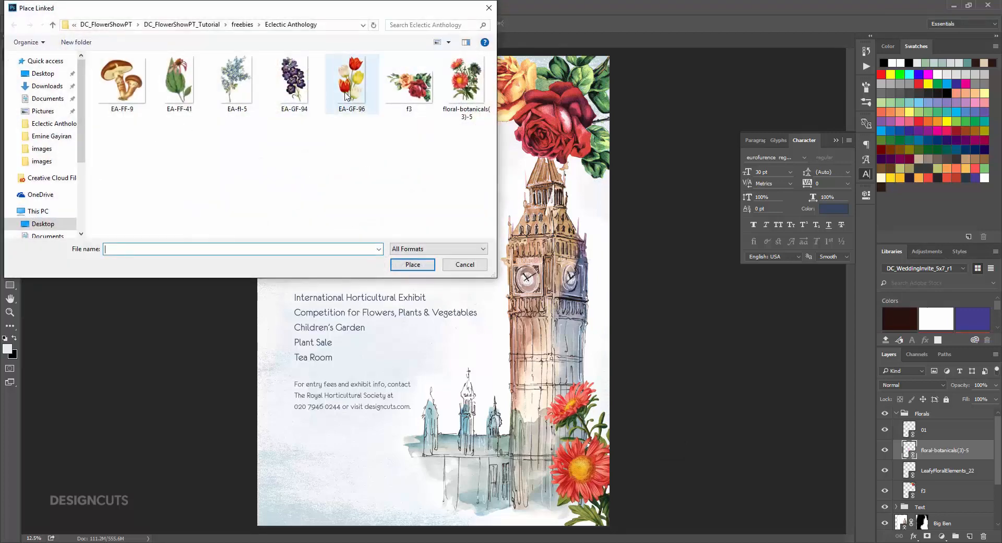
pyautogui.click(346, 94)
pyautogui.click(400, 264)
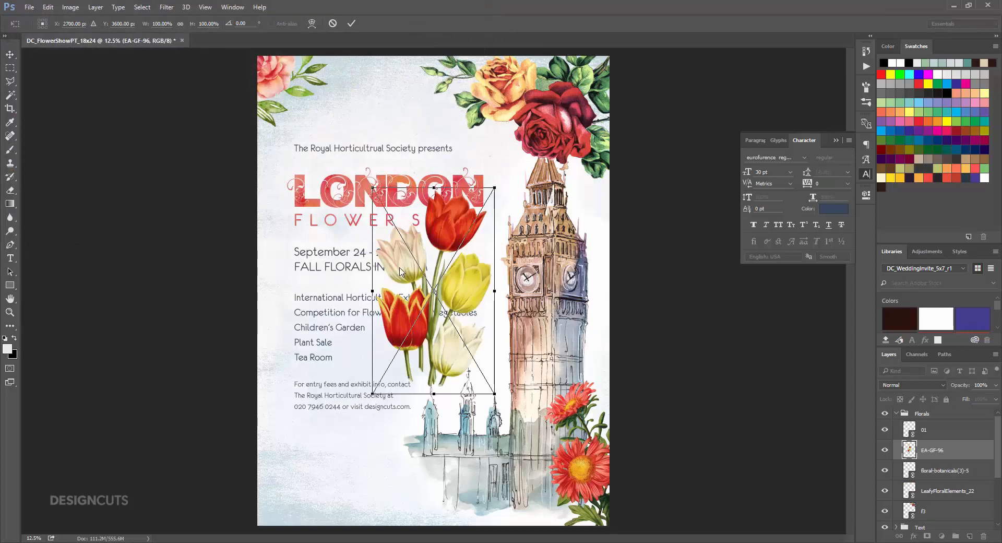
# Rotate the tulips to -25 degrees and tuck them behind the red daisies along the poster's right edge, with their layer below floral-botanicals(3)-5
pyautogui.click(240, 23)
pyautogui.write('-25')
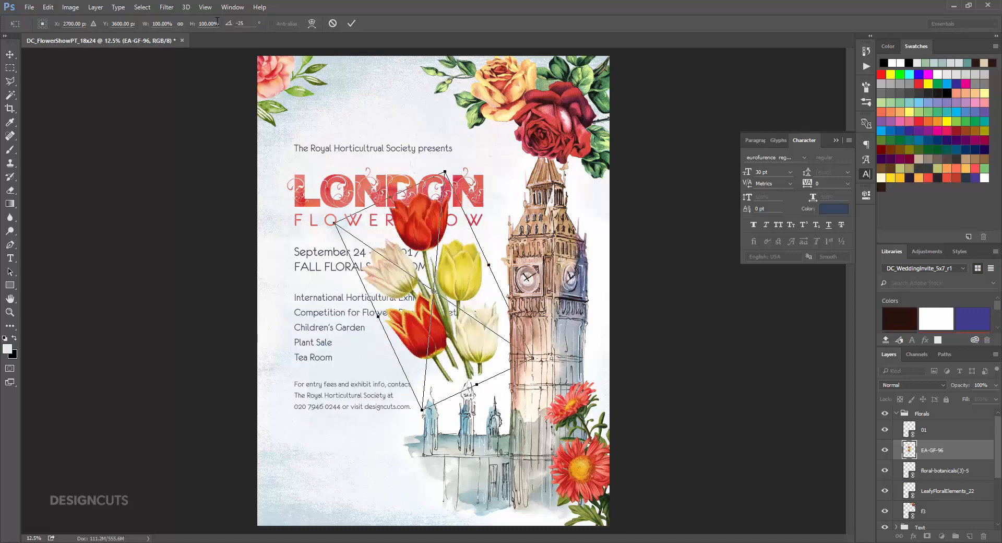
pyautogui.press('Return')
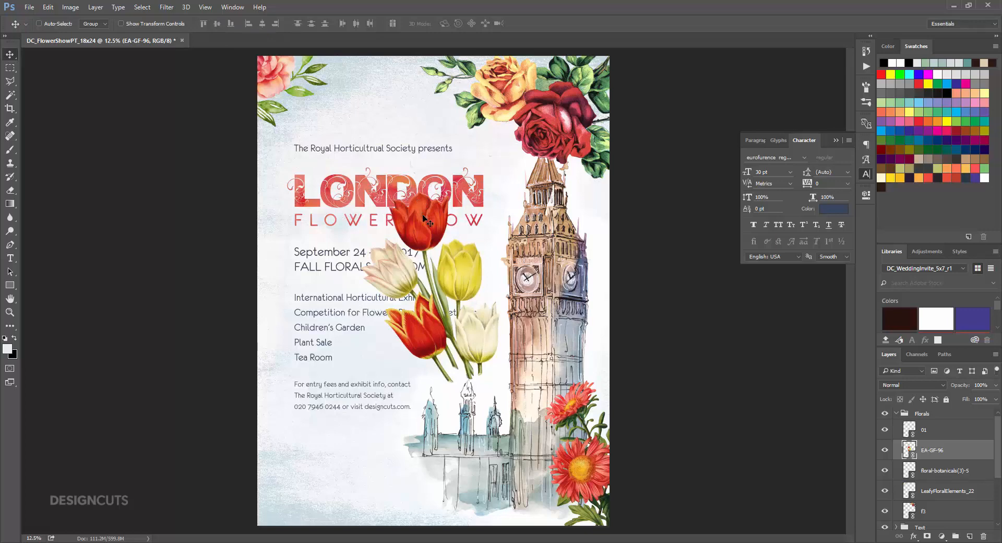
pyautogui.moveTo(424, 220); pyautogui.dragTo(598, 283)
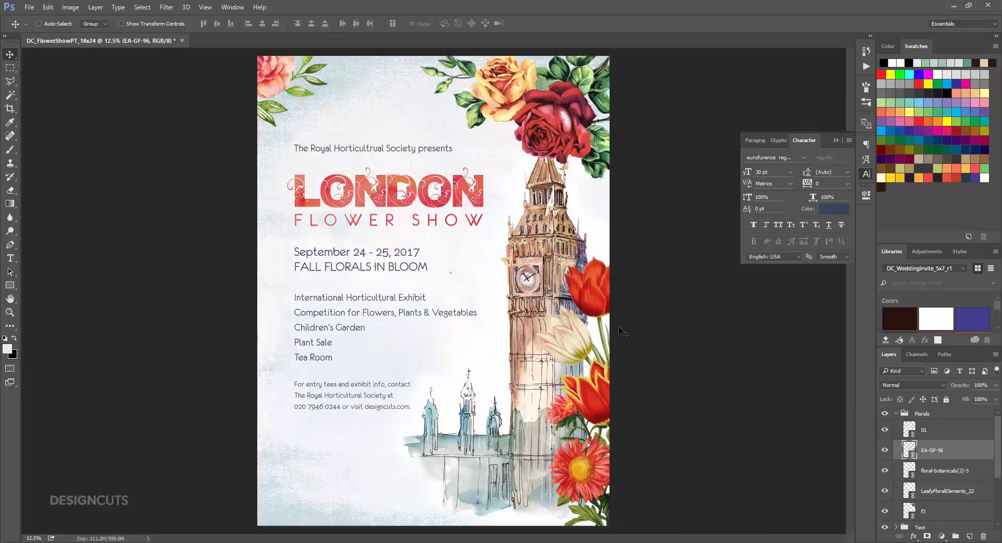
pyautogui.moveTo(970, 455); pyautogui.dragTo(969, 478)
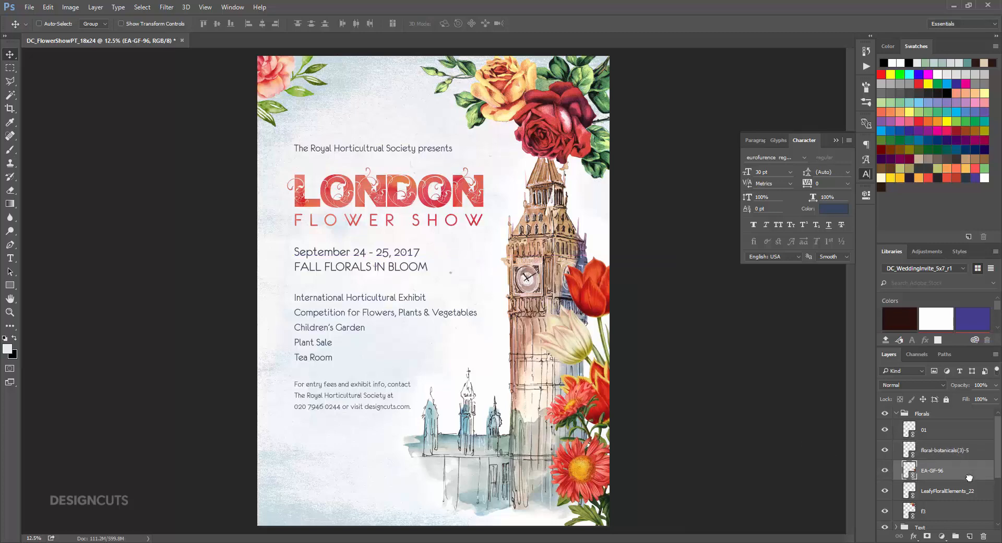
# Place the EA-FF-41 coneflower image from the Eclectic Anthology folder as a linked file
pyautogui.click(36, 9)
pyautogui.click(65, 212)
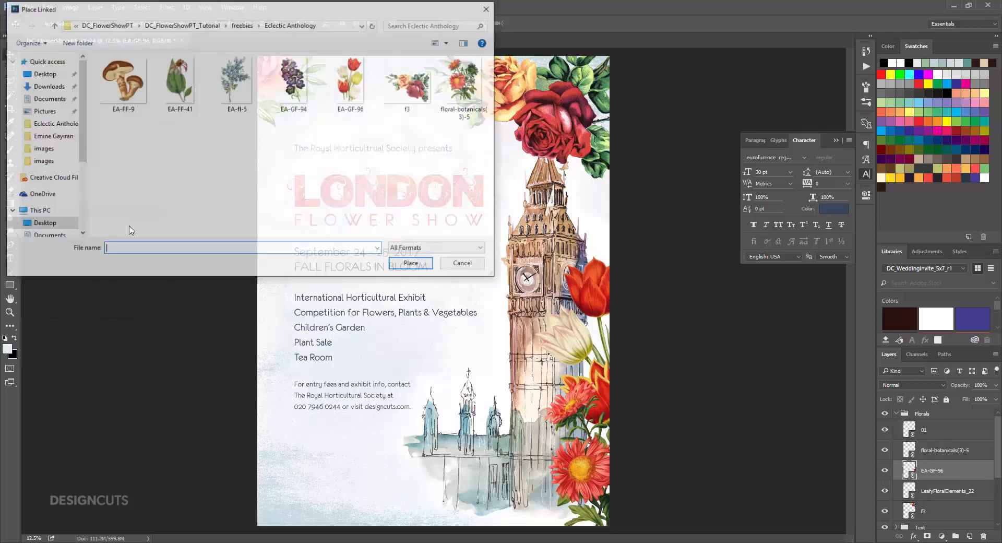
pyautogui.click(183, 99)
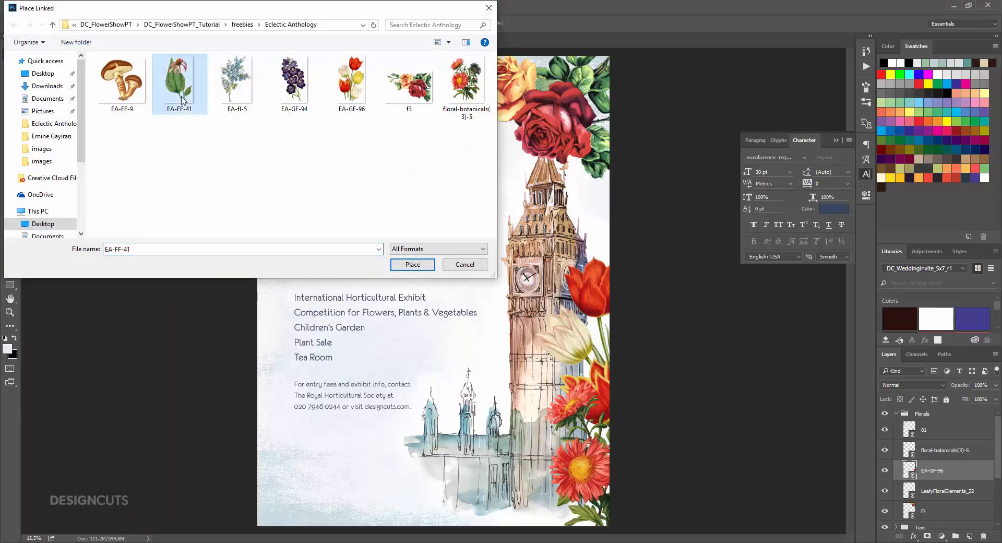
pyautogui.click(413, 264)
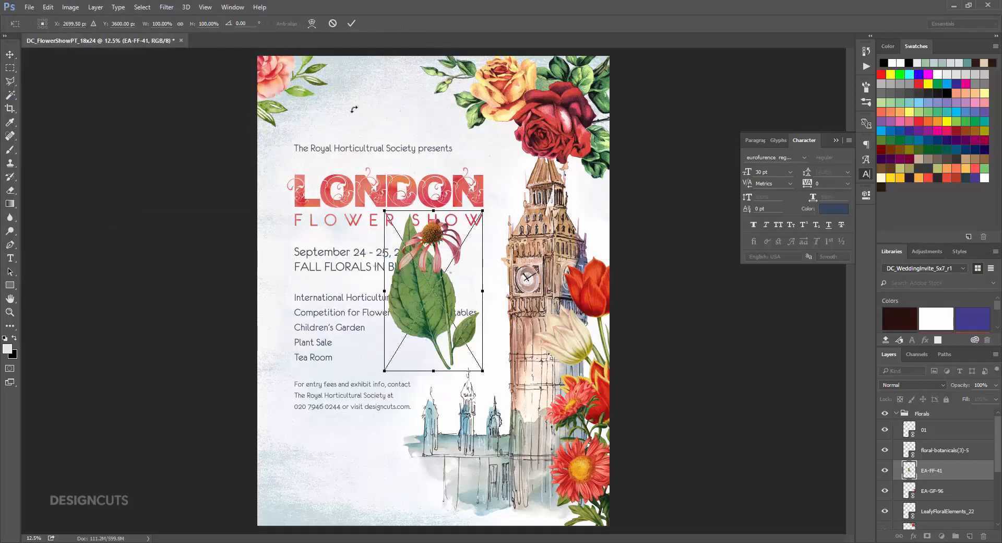
# Rotate the coneflower to 28 degrees and move it to the lower part of the poster's left edge
pyautogui.click(251, 24)
pyautogui.write('28')
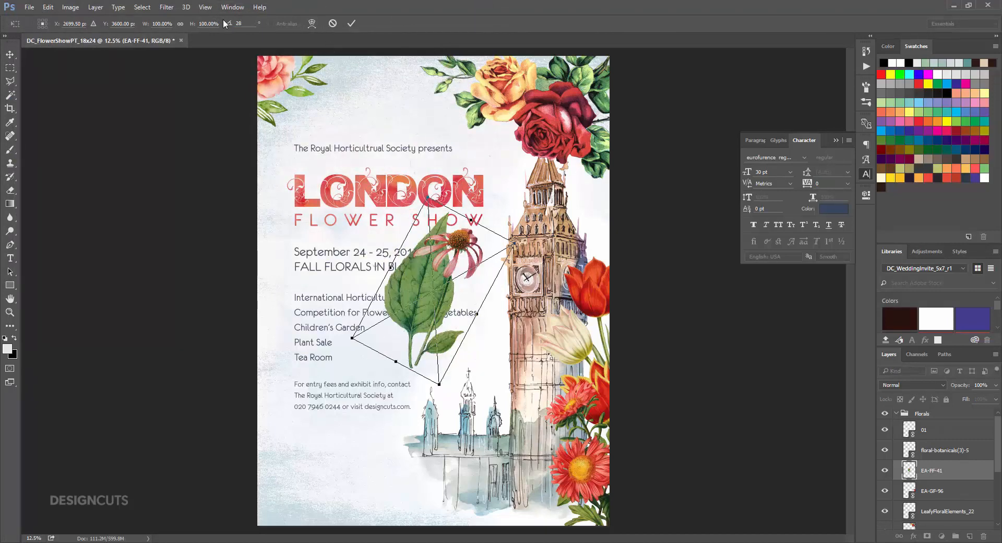
pyautogui.press('Return')
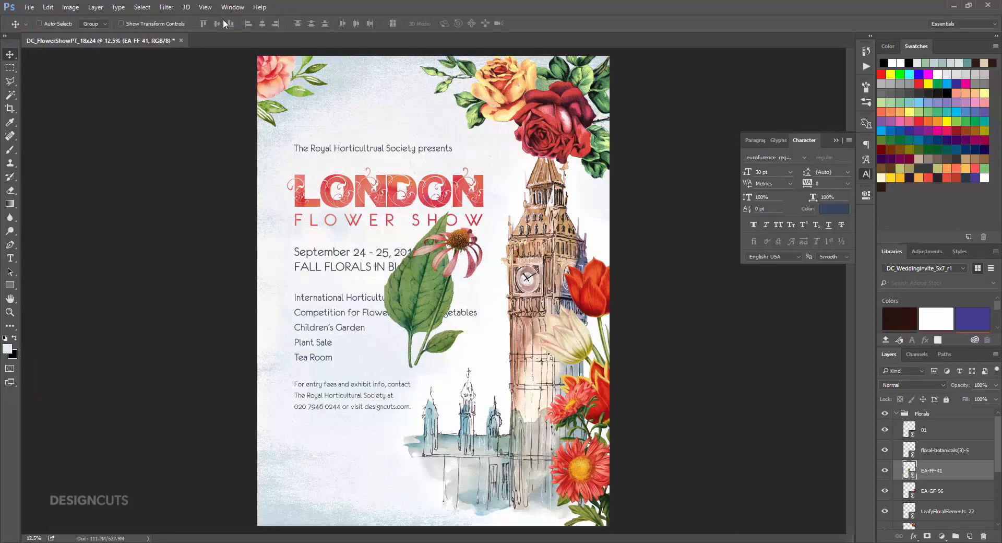
pyautogui.moveTo(457, 252); pyautogui.dragTo(288, 414)
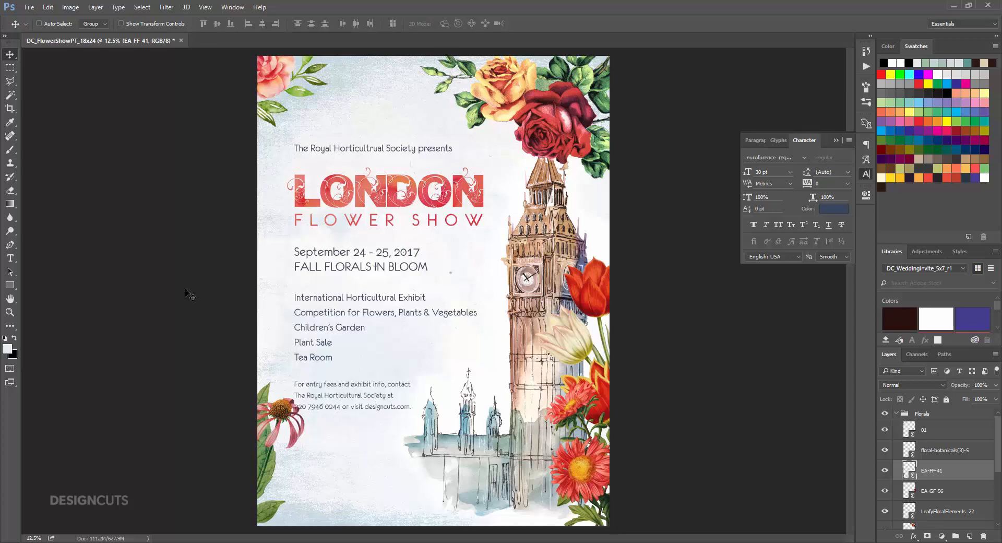
# Place the EA-FF-9 mushroom image as a linked file and move it into the poster's lower-left corner, beneath the coneflower
pyautogui.click(30, 6)
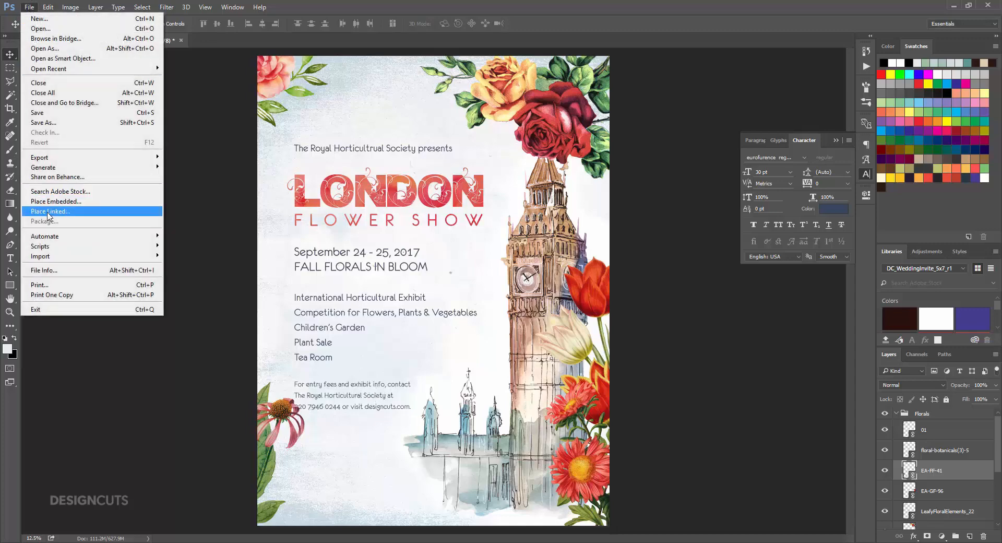
pyautogui.click(50, 210)
pyautogui.click(123, 88)
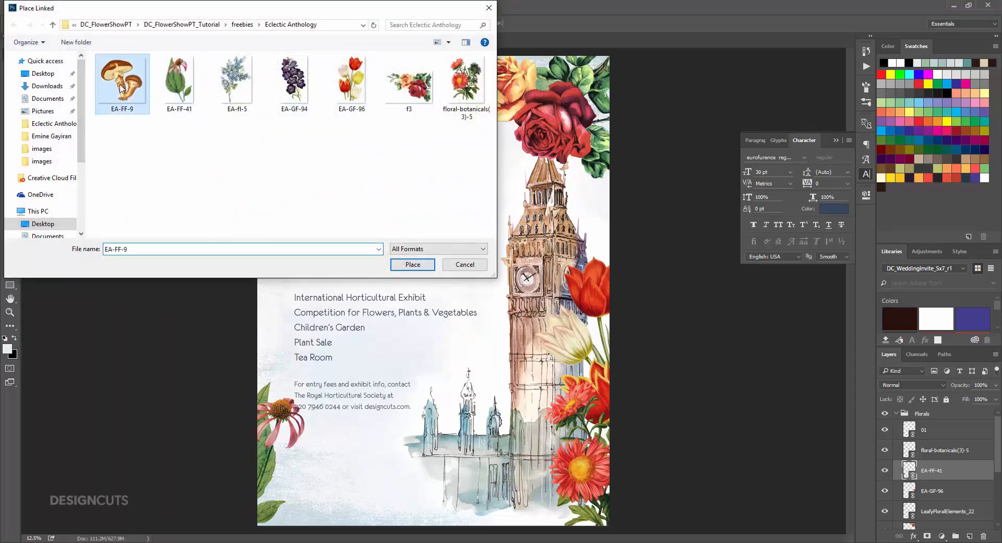
pyautogui.click(412, 264)
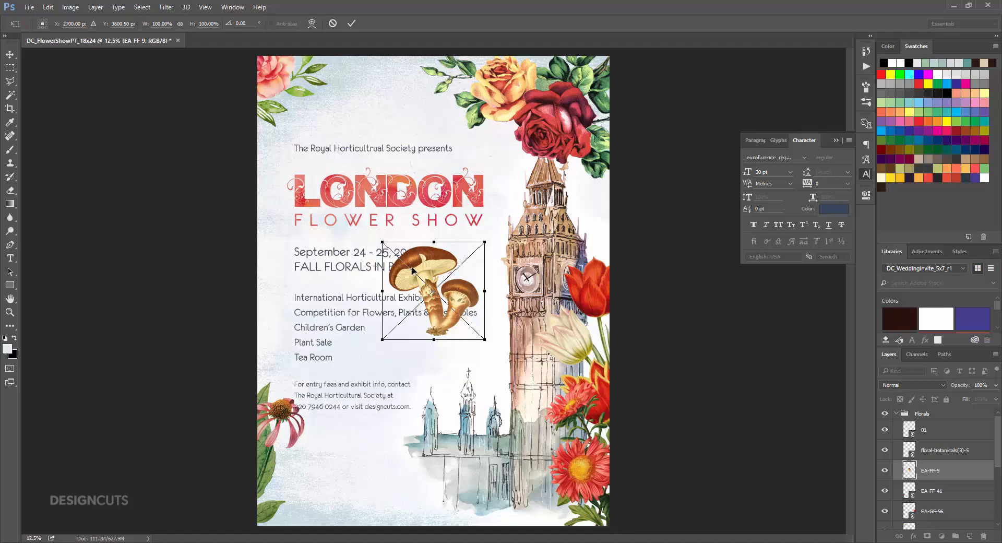
pyautogui.press('Return')
pyautogui.moveTo(411, 288); pyautogui.dragTo(292, 457)
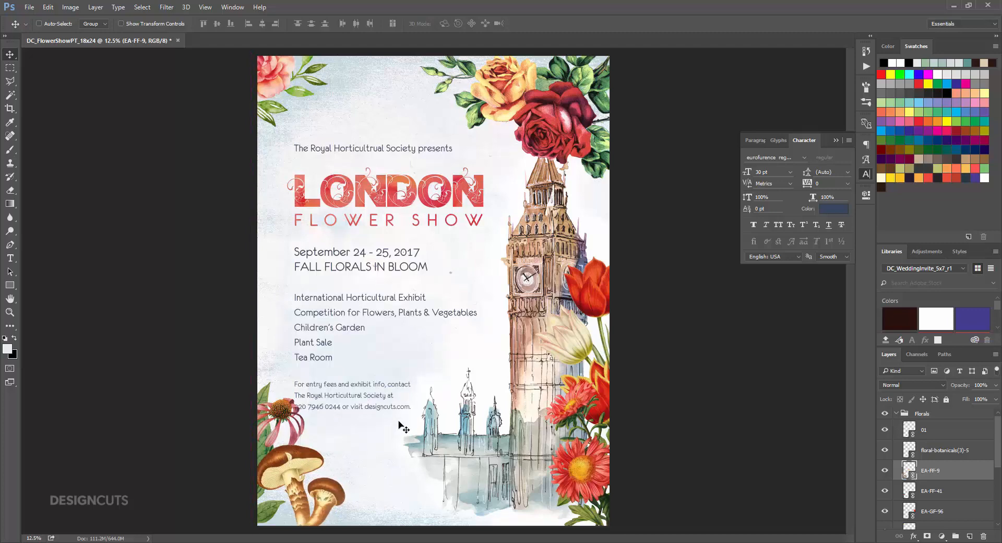
# Place the EA-fl-5 blue flower image from the Eclectic Anthology folder as a linked file
pyautogui.click(28, 9)
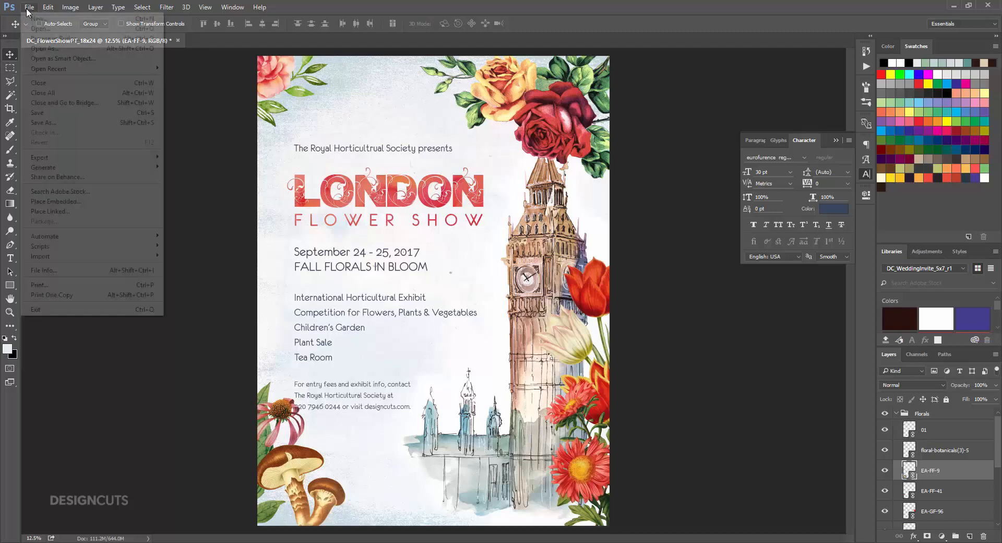
pyautogui.click(50, 211)
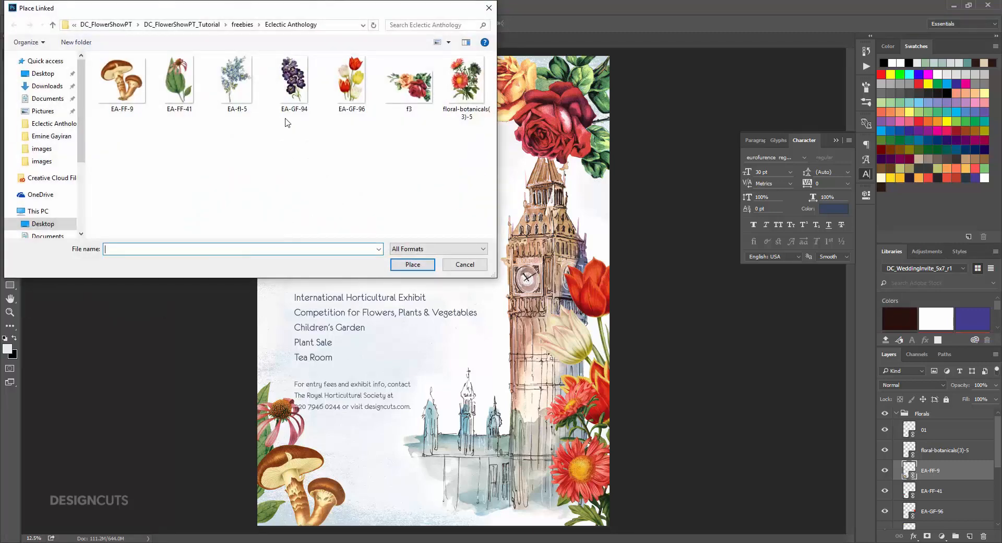
pyautogui.click(235, 83)
pyautogui.click(412, 264)
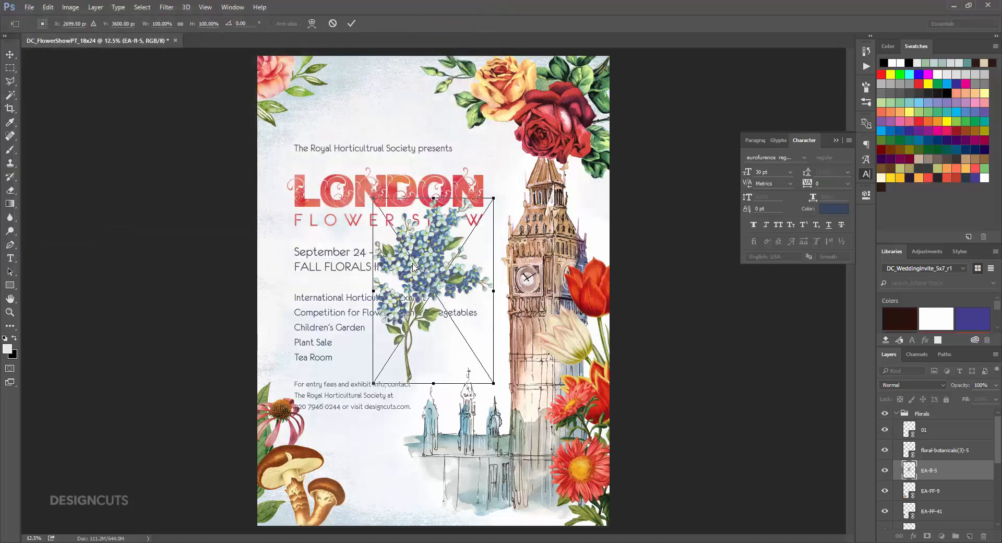
# Scale the blue flowers proportionally to 120%, rotate them to -90 degrees and move them to the poster's bottom edge, tucked behind the red daisies
pyautogui.click(164, 23)
pyautogui.click(164, 23)
pyautogui.write('120')
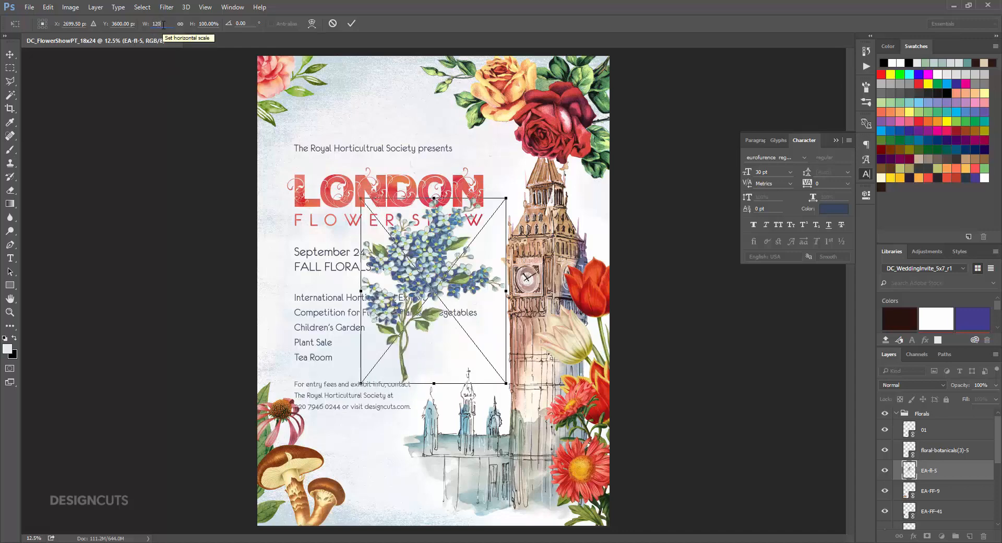
pyautogui.click(180, 24)
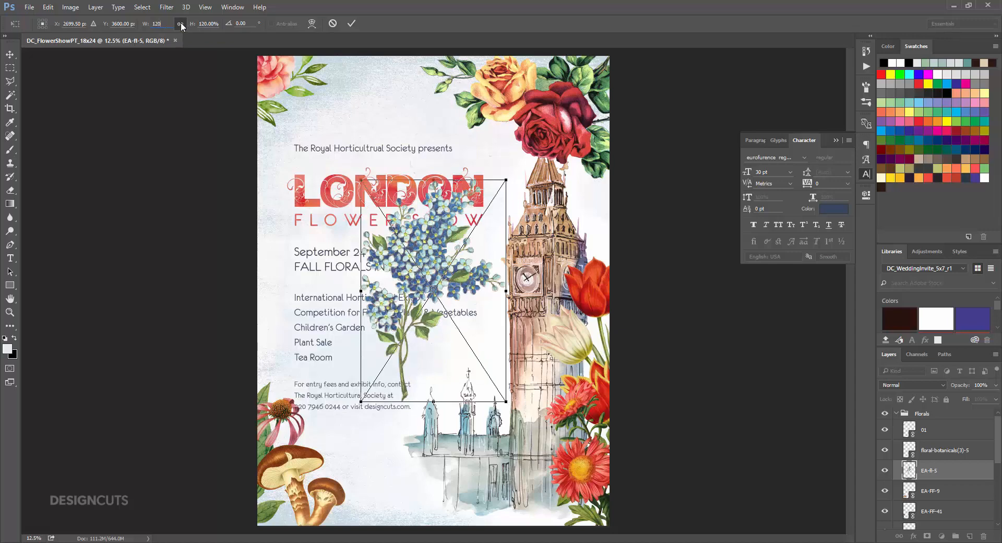
pyautogui.click(233, 24)
pyautogui.write('-90')
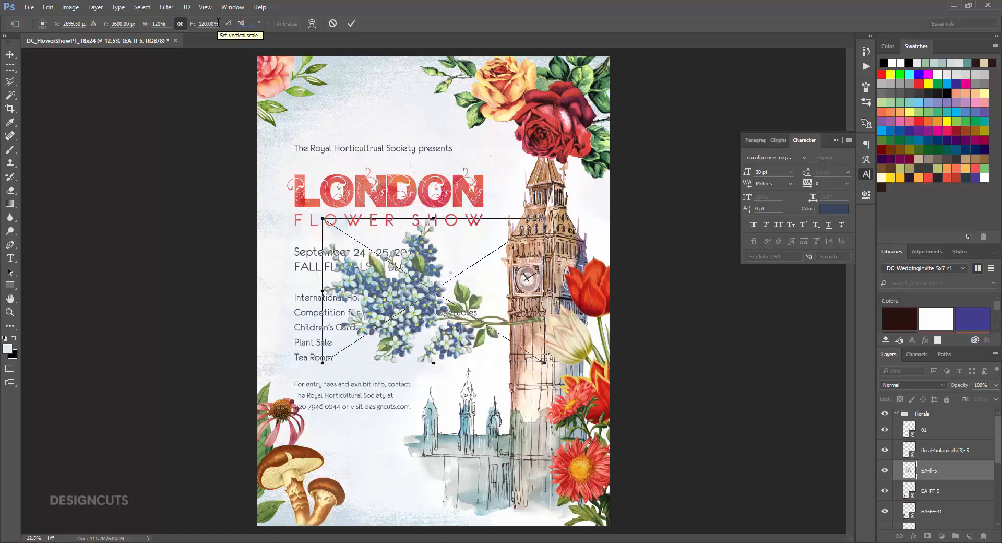
pyautogui.press('Return')
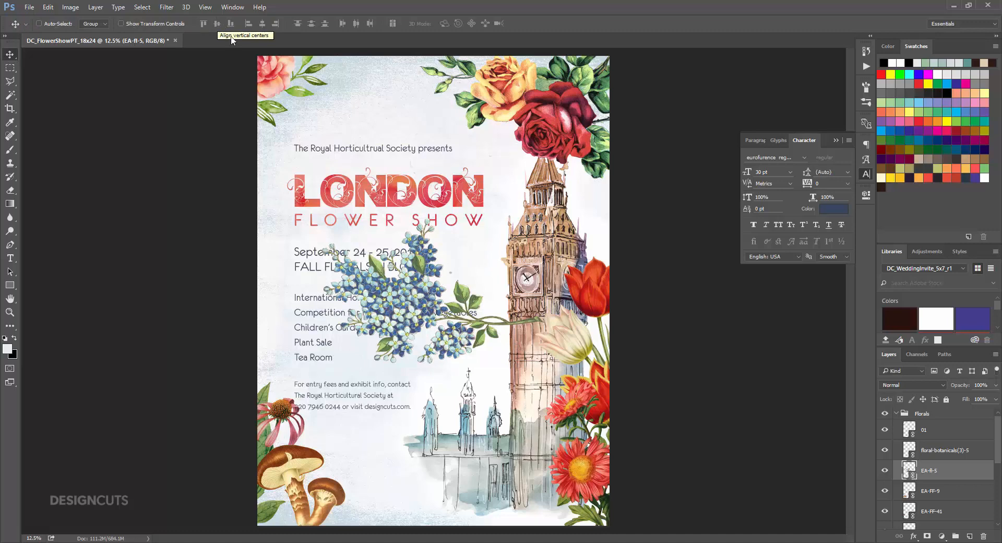
pyautogui.moveTo(428, 296); pyautogui.dragTo(528, 460)
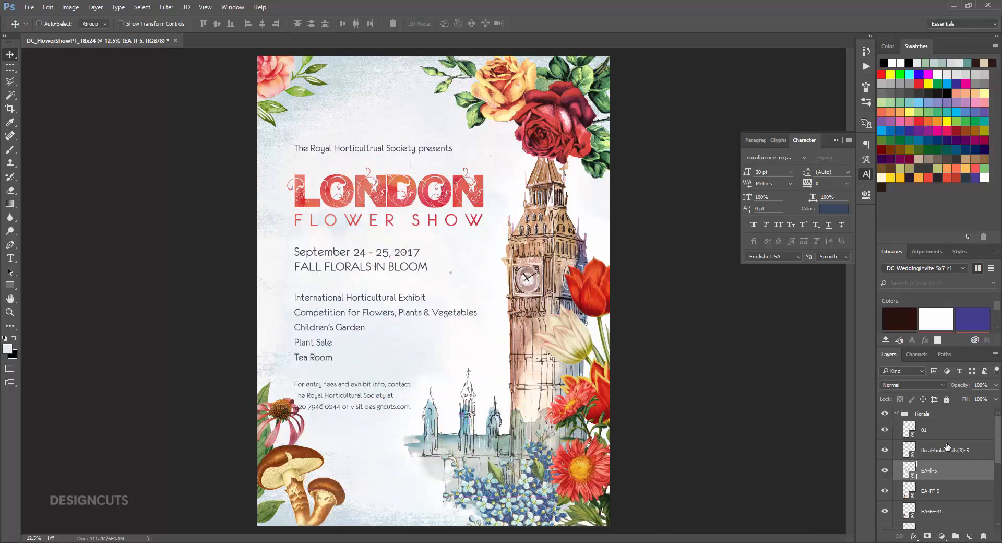
# Duplicate the LeafyFloralElements_22 layer and flip the copied leafy branch vertically
pyautogui.scroll(-2, 947, 448)
pyautogui.scroll(-2, 951, 451)
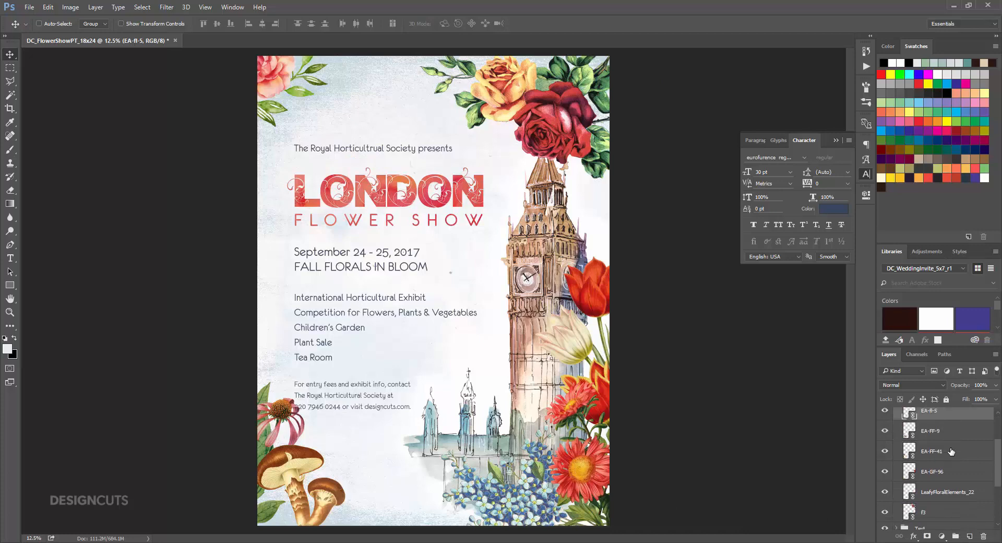
pyautogui.moveTo(964, 493); pyautogui.dragTo(970, 536)
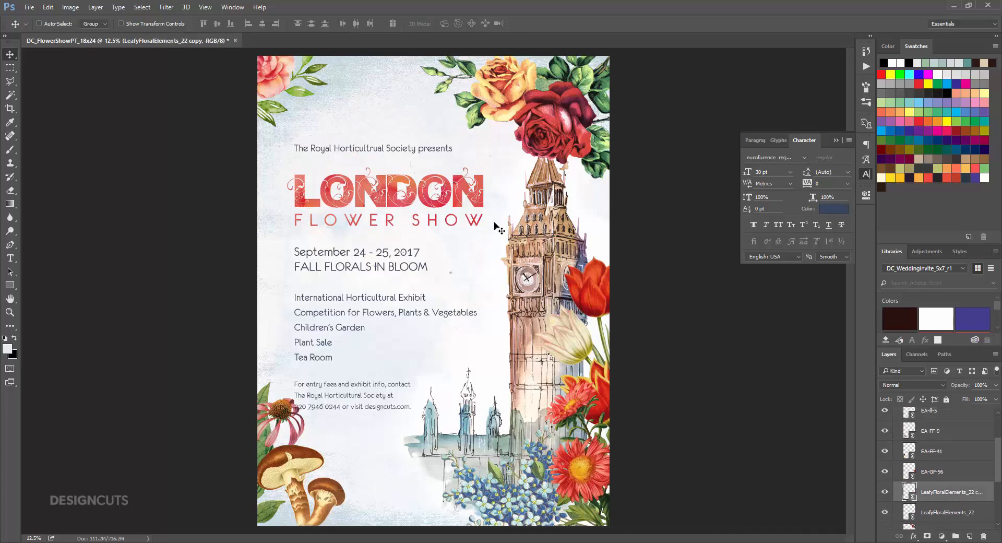
pyautogui.click(54, 7)
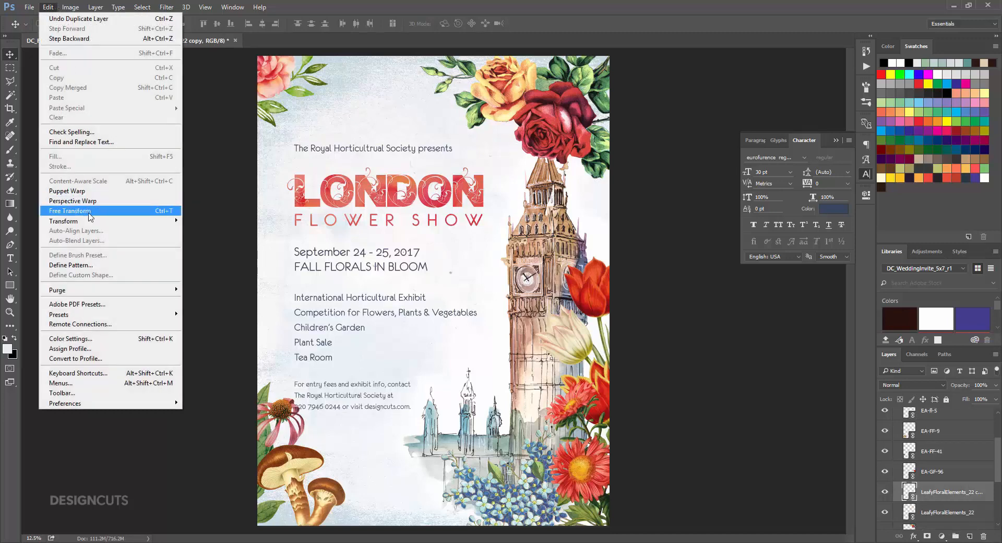
pyautogui.moveTo(92, 221)
pyautogui.click(228, 334)
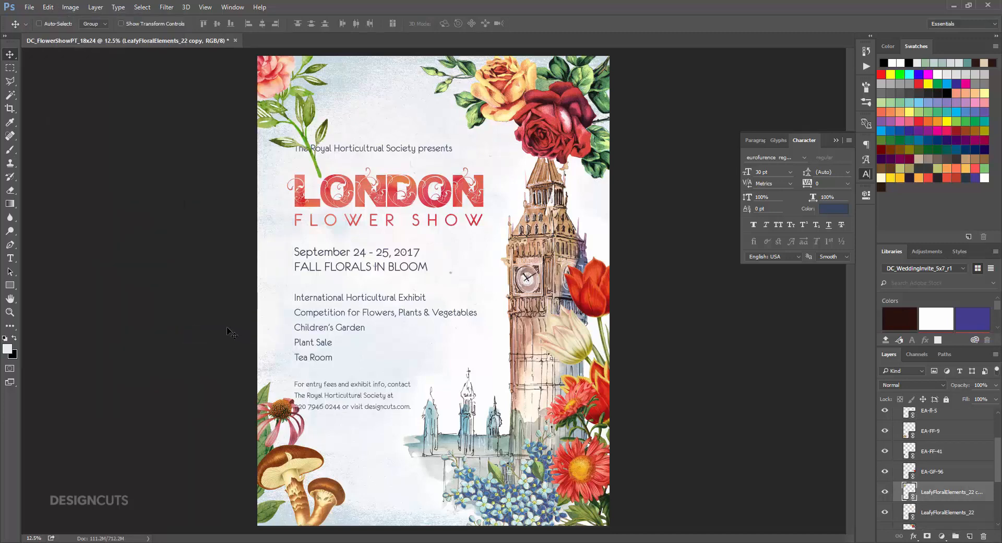
# Move the copied leafy branch to the poster's bottom edge, tucked behind the blue flowers, and rotate it to 13 degrees
pyautogui.moveTo(305, 94); pyautogui.dragTo(488, 499)
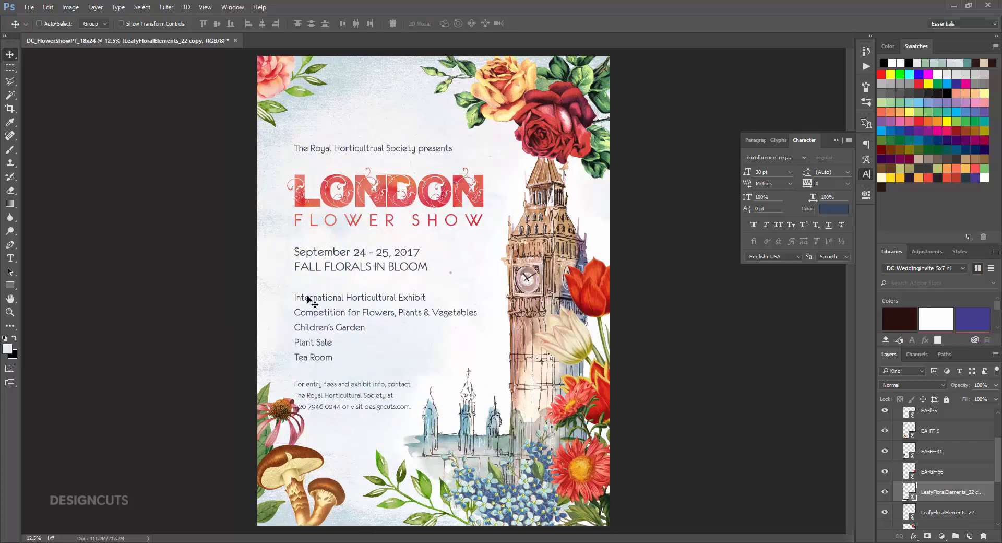
pyautogui.click(46, 9)
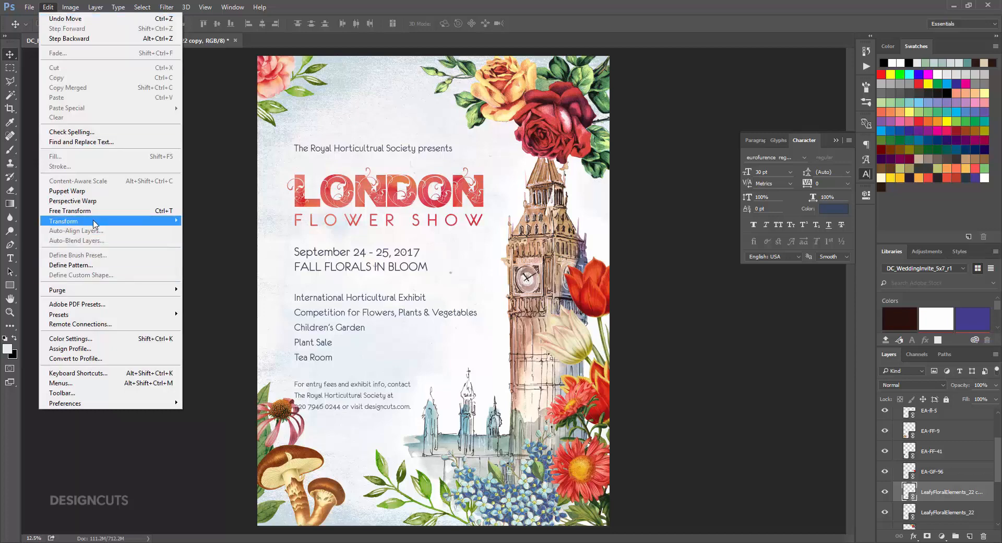
pyautogui.moveTo(97, 221)
pyautogui.click(213, 234)
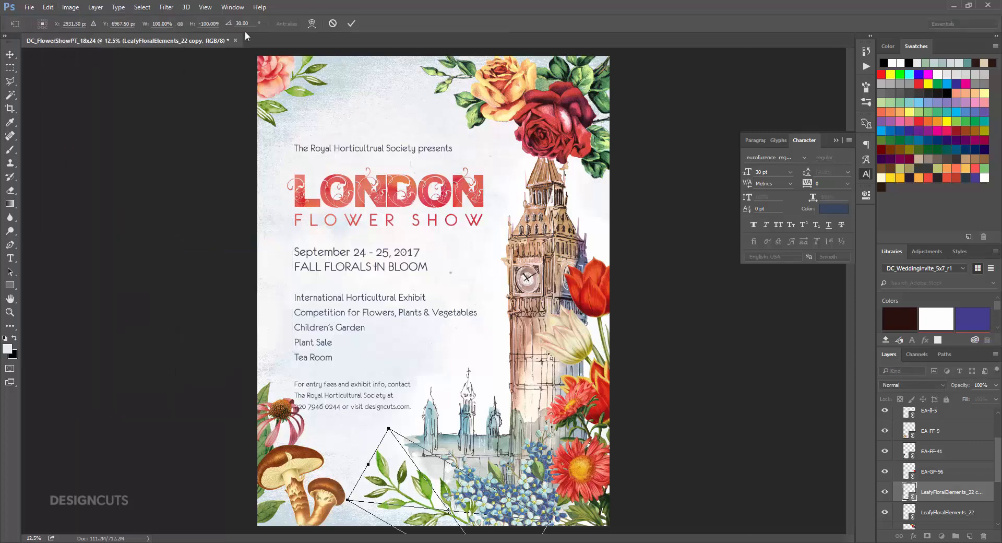
pyautogui.moveTo(249, 20); pyautogui.dragTo(235, 23)
pyautogui.write('13')
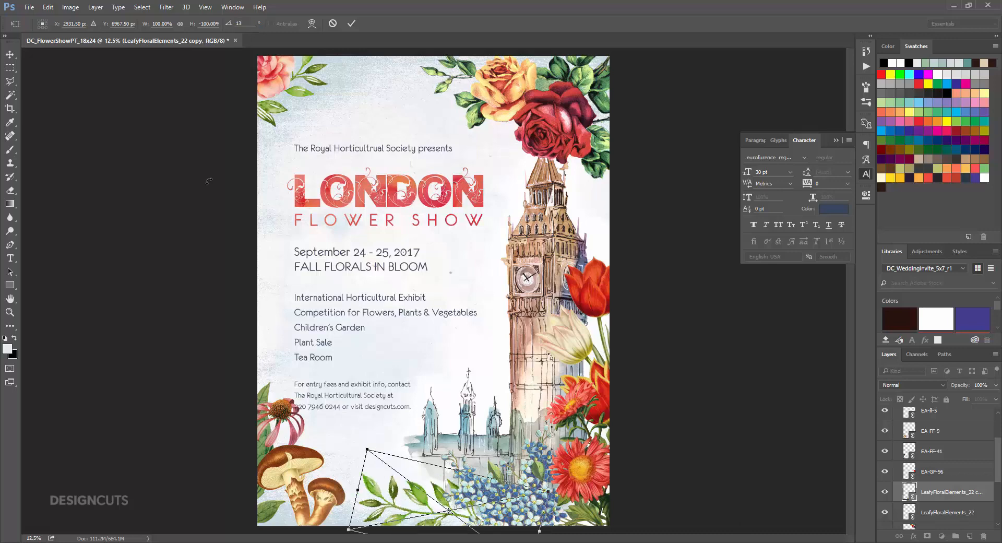
pyautogui.press('Return')
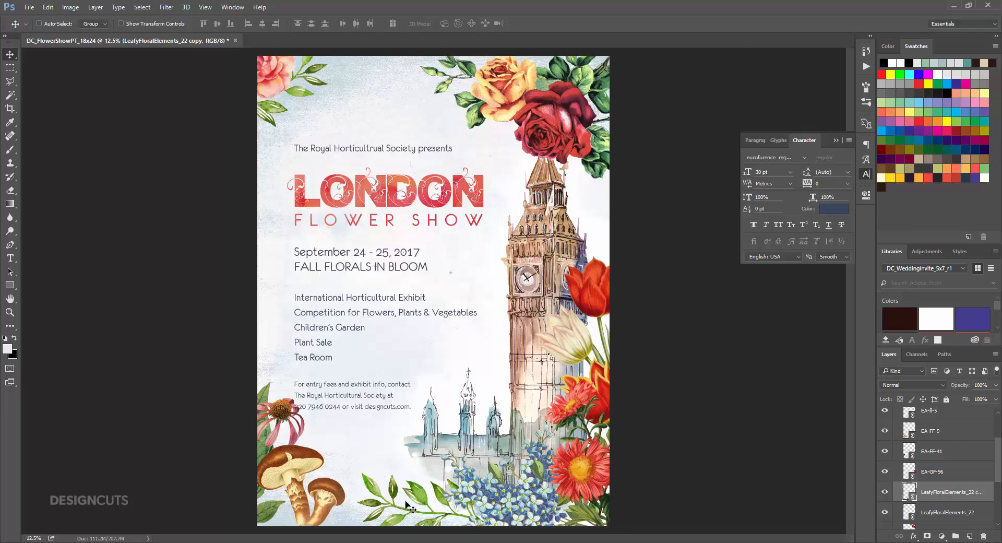
pyautogui.moveTo(406, 507); pyautogui.dragTo(416, 507)
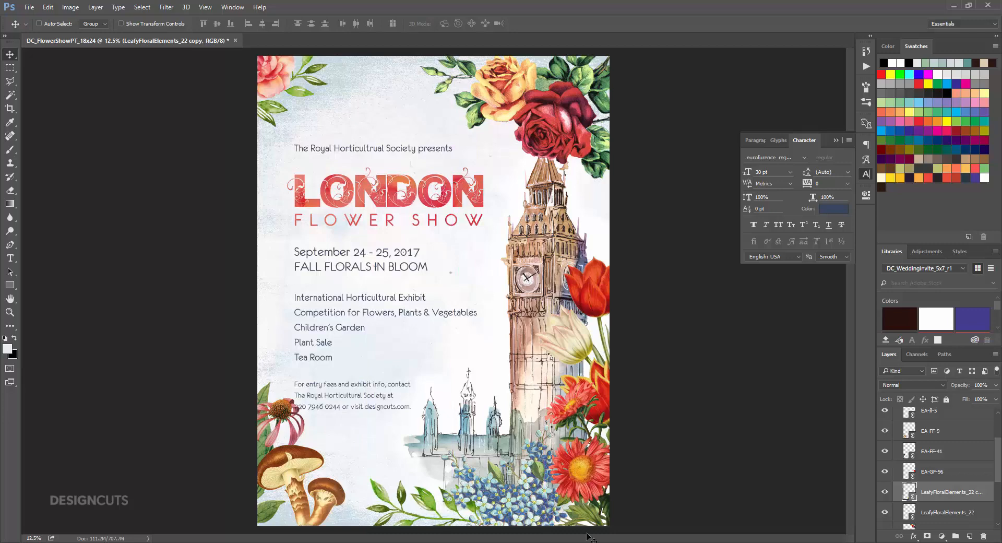
# Place LeafyFloralElements_18 from the Octopus Artis freebies folder as a linked file
pyautogui.click(29, 7)
pyautogui.click(51, 211)
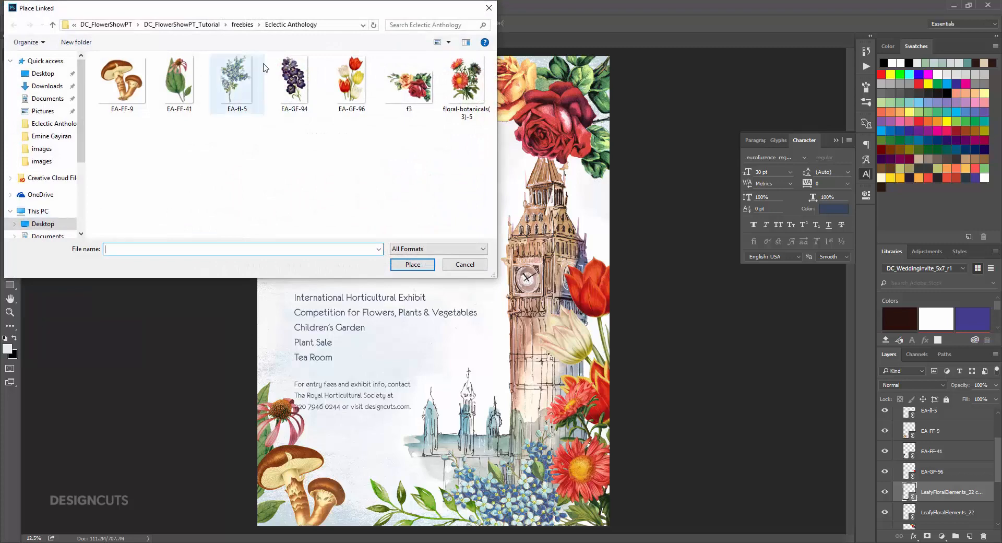
pyautogui.click(243, 25)
pyautogui.doubleClick(126, 105)
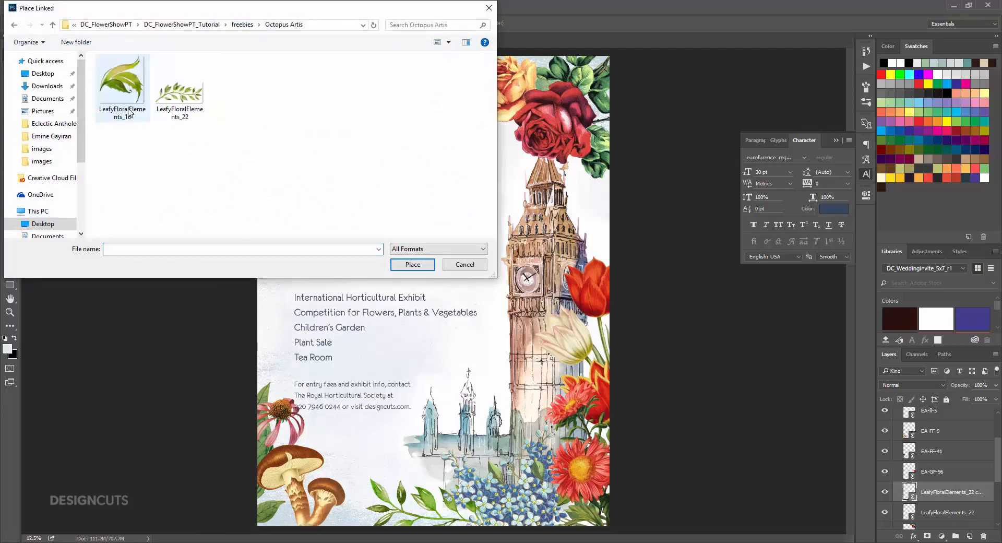
pyautogui.click(130, 107)
pyautogui.click(412, 264)
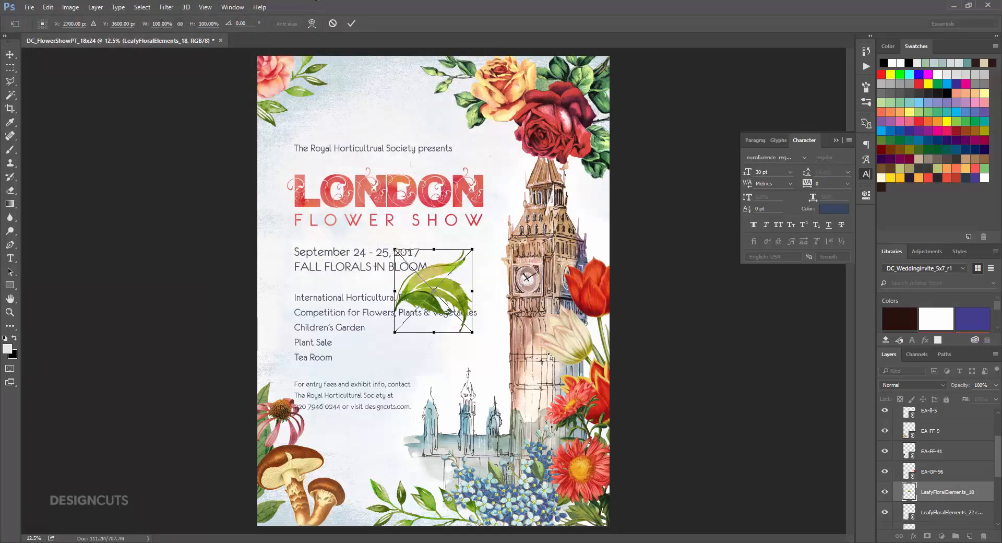
# Scale the placed leaves proportionally to 120%, rotate them to -135 degrees and move them behind the mushrooms in the poster's lower-left corner
pyautogui.write('120')
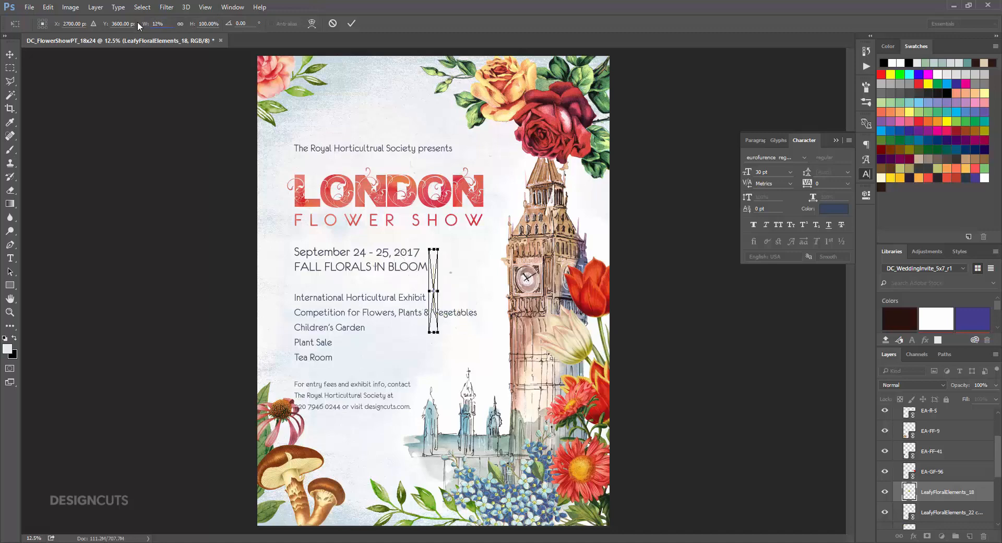
pyautogui.press('Return')
pyautogui.click(183, 24)
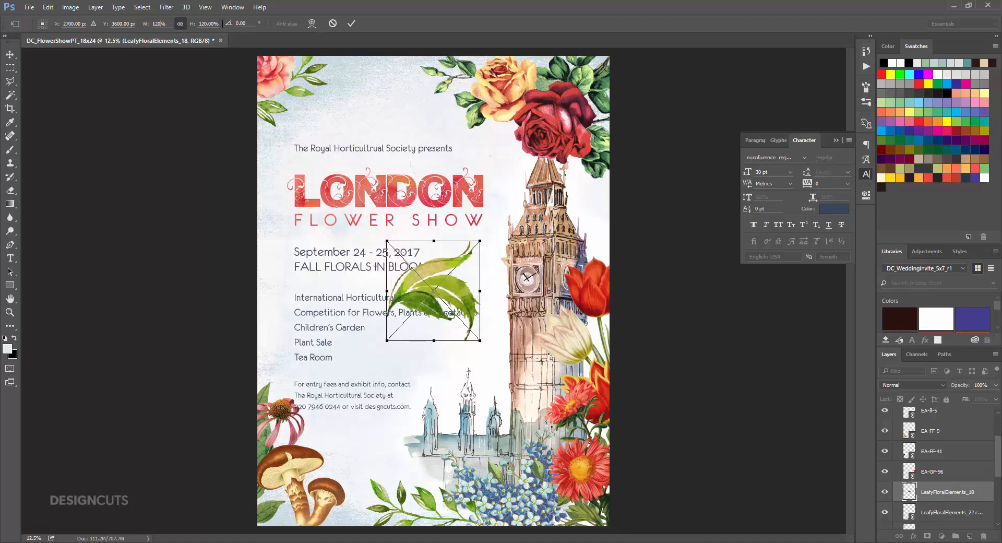
pyautogui.click(244, 24)
pyautogui.write('-135')
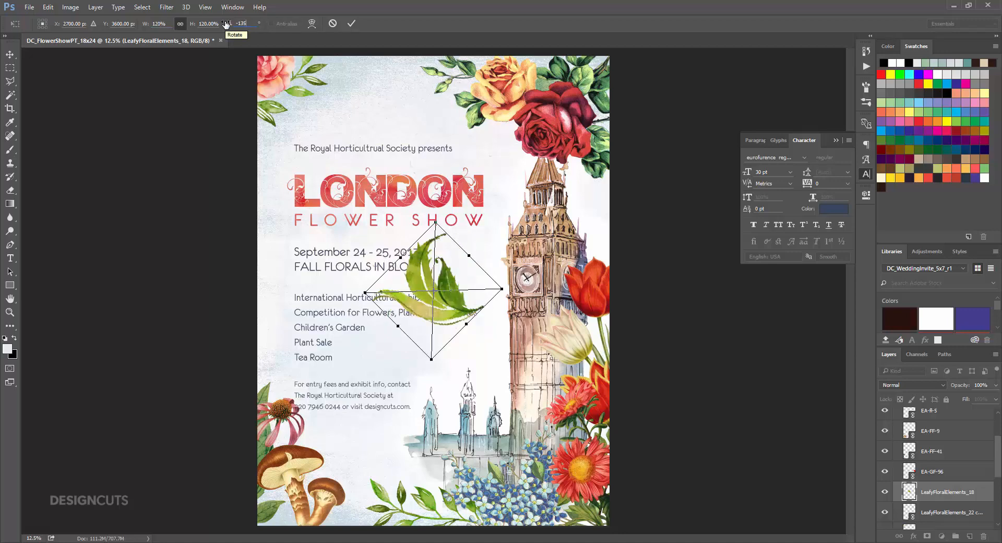
pyautogui.press('Return')
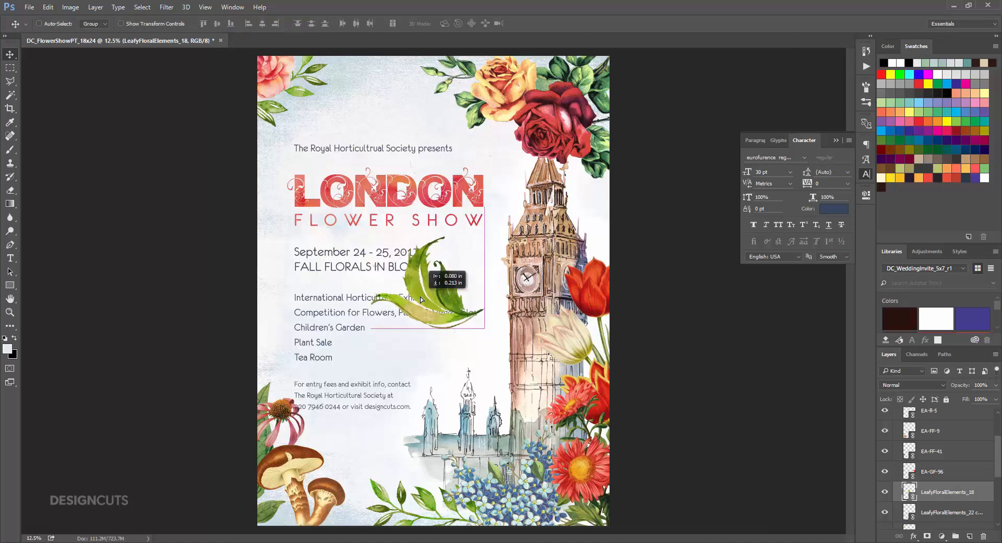
pyautogui.moveTo(421, 297); pyautogui.dragTo(313, 506)
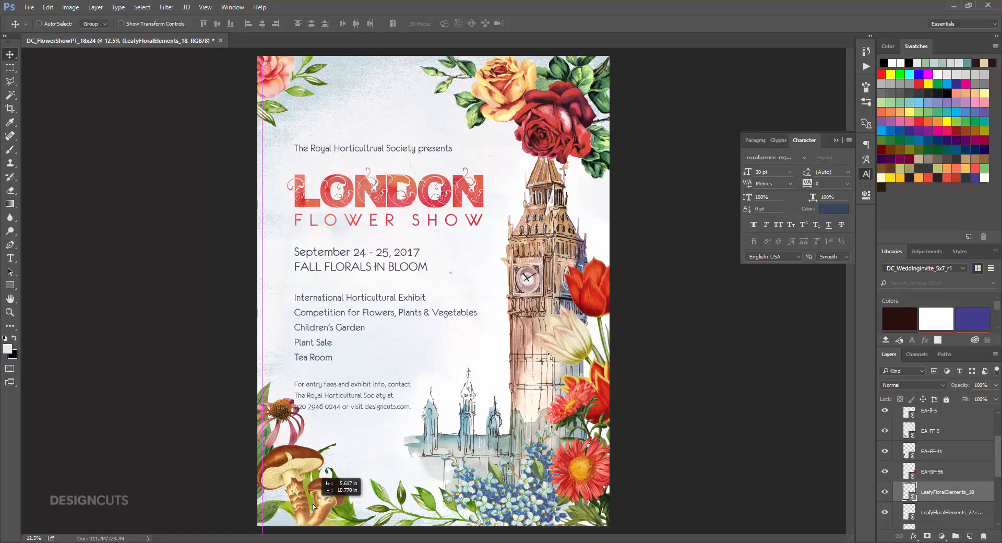
pyautogui.moveTo(312, 503); pyautogui.dragTo(314, 503)
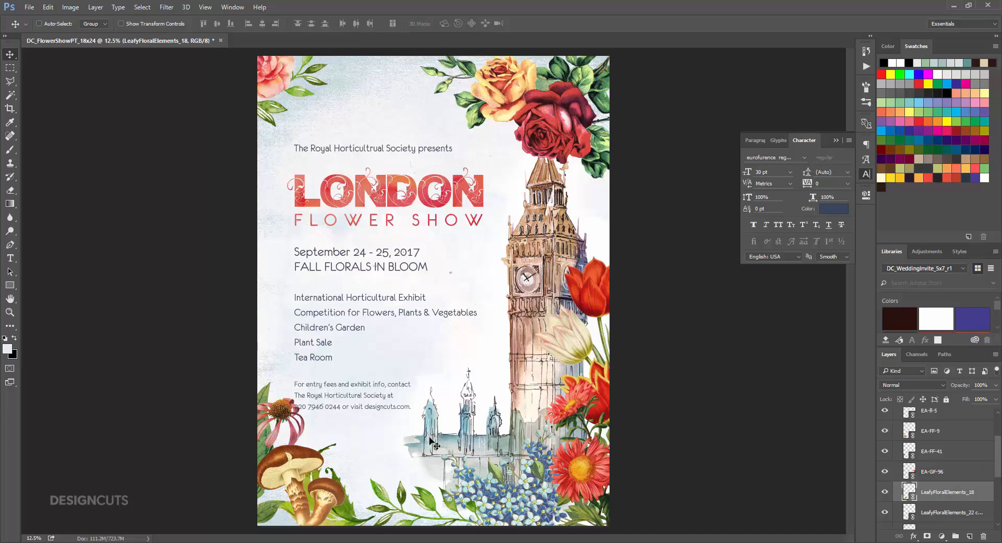
# Duplicate the LeafyFloralElements_18 layer, flip the copy horizontally and position it at the poster's lower-left corner behind the mushrooms
pyautogui.moveTo(969, 492); pyautogui.dragTo(970, 537)
pyautogui.click(48, 7)
pyautogui.moveTo(157, 221)
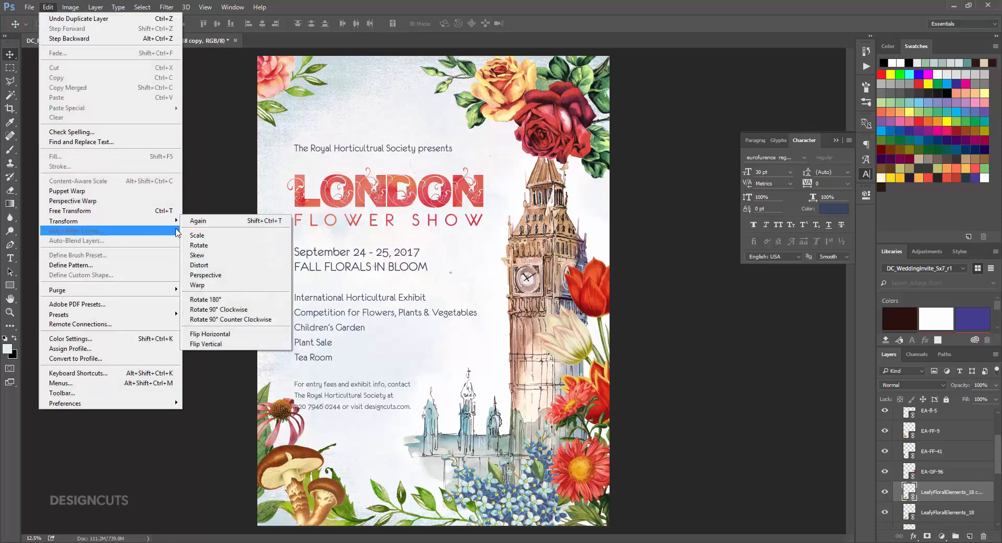
pyautogui.click(209, 333)
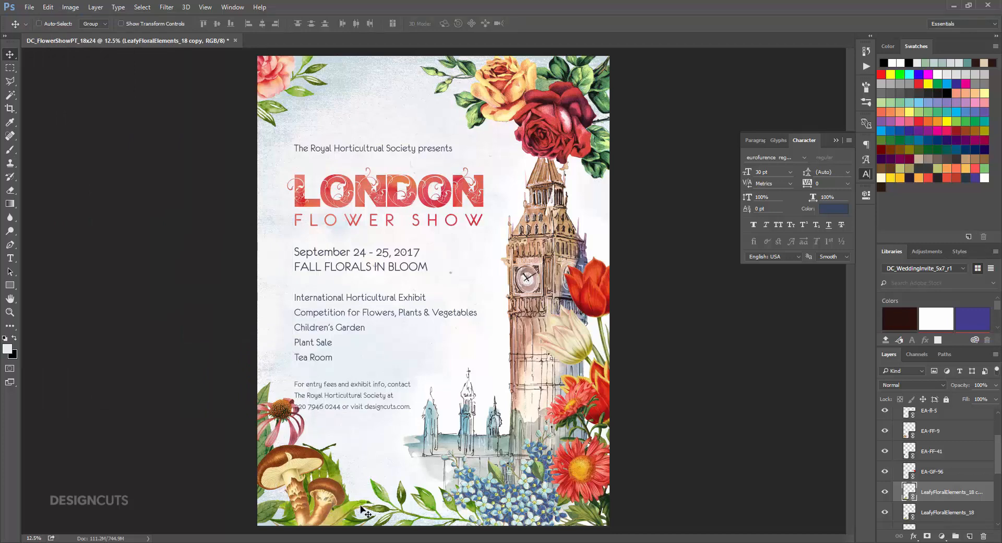
pyautogui.moveTo(364, 510); pyautogui.dragTo(307, 520)
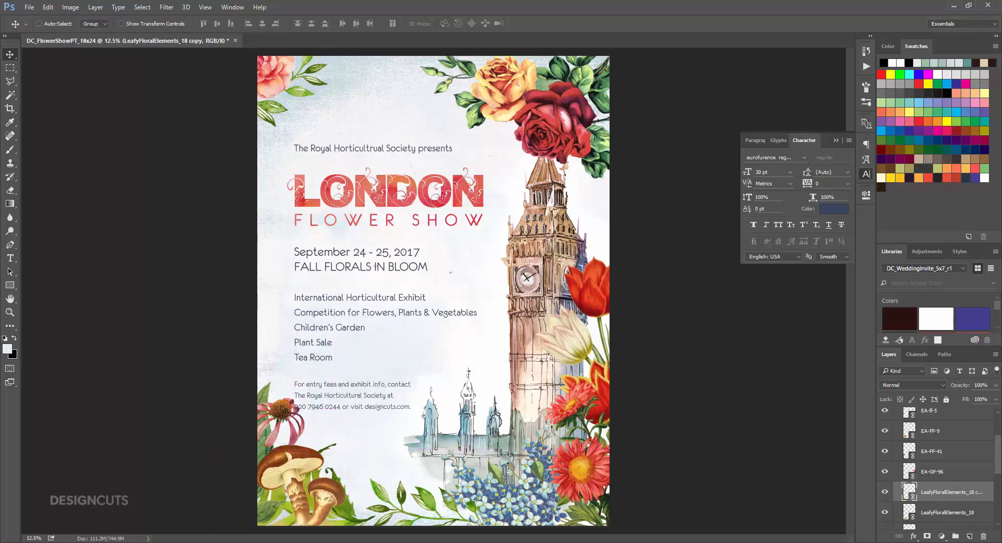
# Duplicate the flipped leaves, move the copy behind the blue flowers and red daisies, and rotate it to 150 degrees
pyautogui.moveTo(972, 493); pyautogui.dragTo(970, 536)
pyautogui.moveTo(333, 505)
pyautogui.mouseDown()
pyautogui.moveTo(442, 437)
pyautogui.moveTo(535, 435)
pyautogui.moveTo(550, 460)
pyautogui.mouseUp()
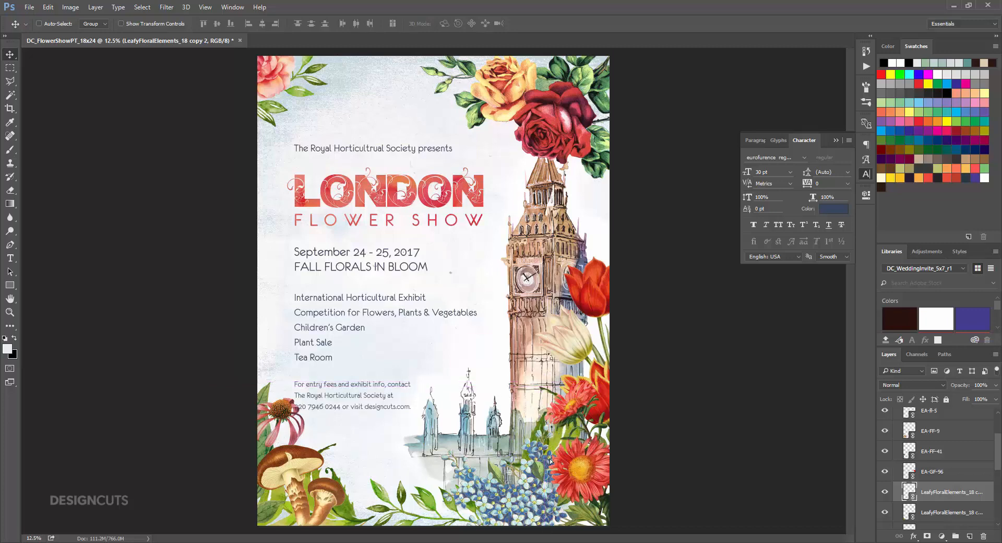
pyautogui.click(47, 7)
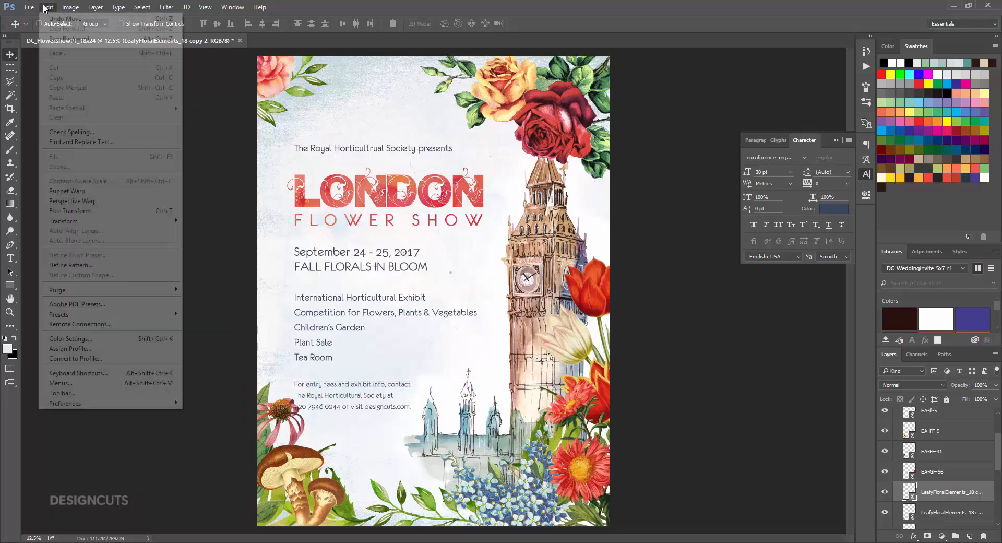
pyautogui.moveTo(128, 221)
pyautogui.click(208, 245)
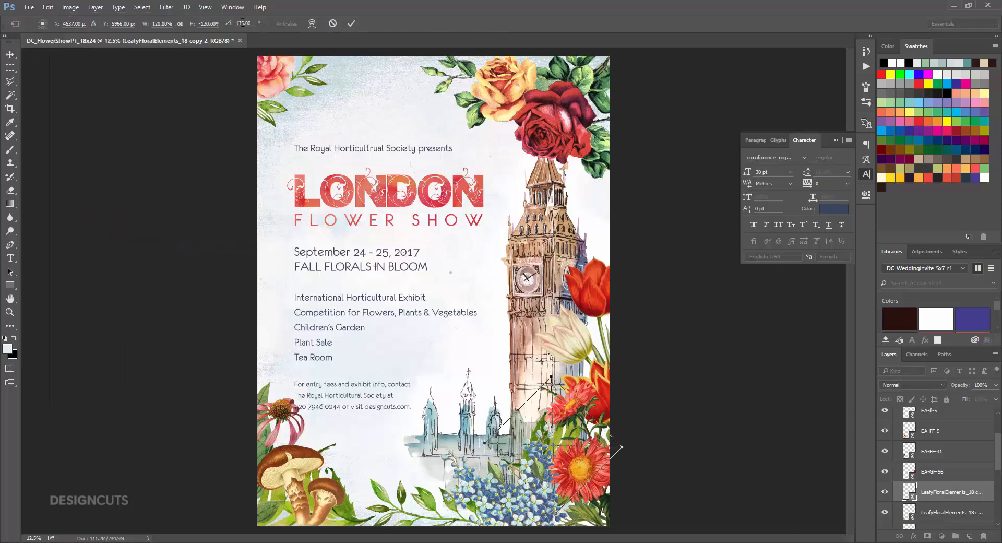
pyautogui.click(248, 23)
pyautogui.write('150')
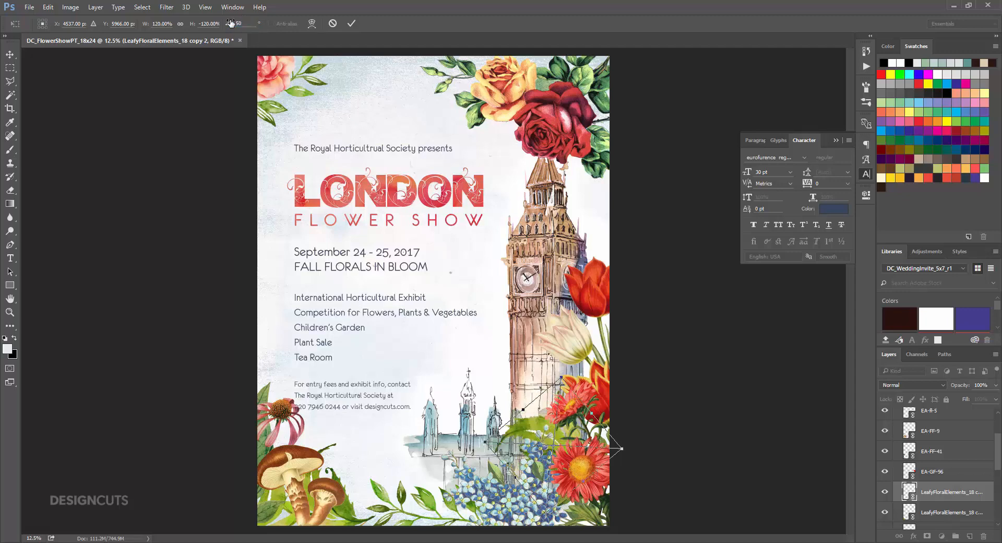
pyautogui.press('Return')
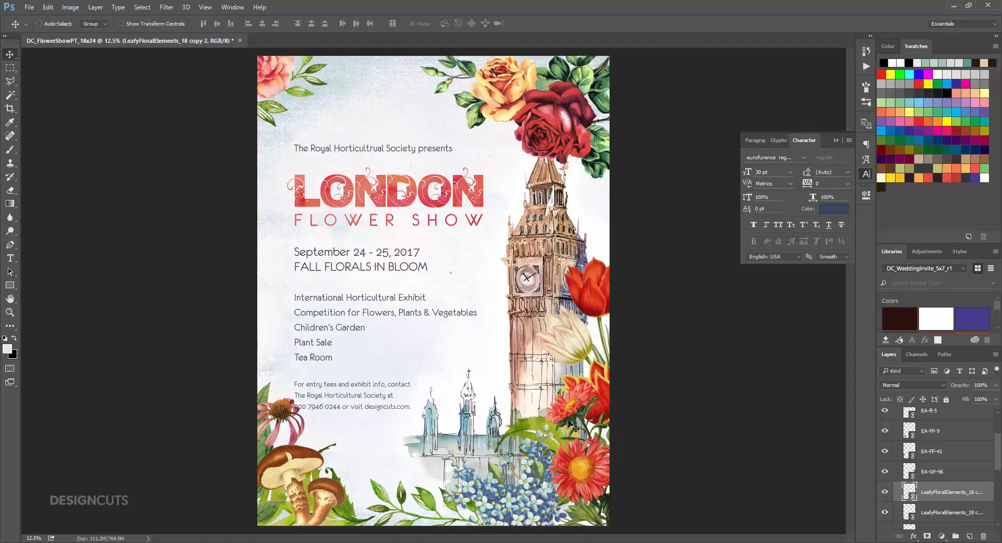
pyautogui.moveTo(573, 425); pyautogui.dragTo(574, 435)
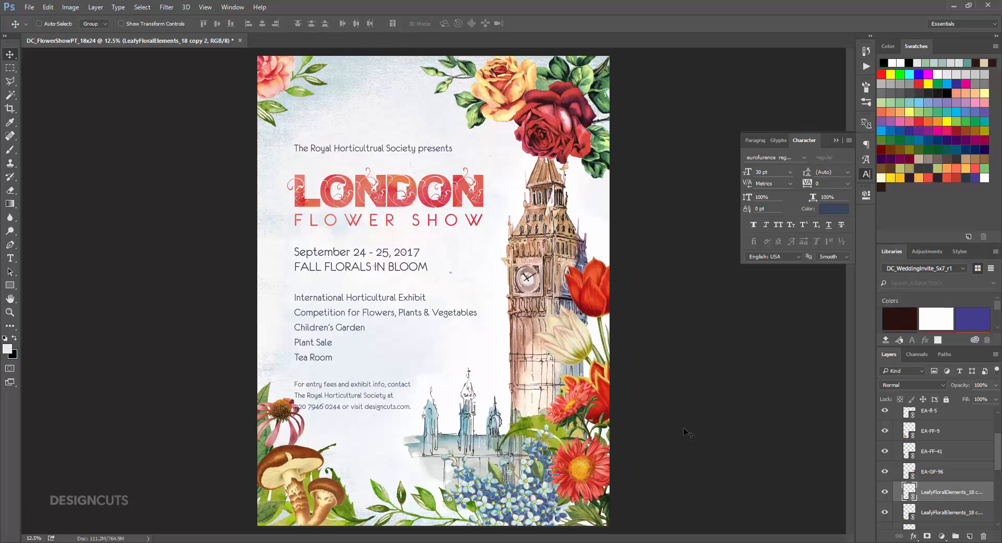
# Place EA-GF-94 from the Eclectic Anthology freebies folder as a linked file
pyautogui.click(28, 7)
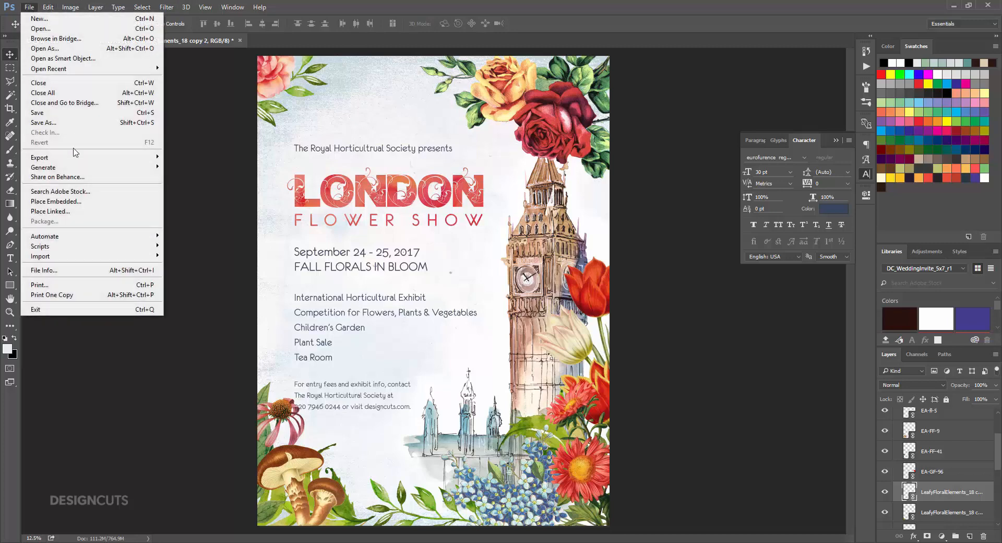
pyautogui.click(71, 211)
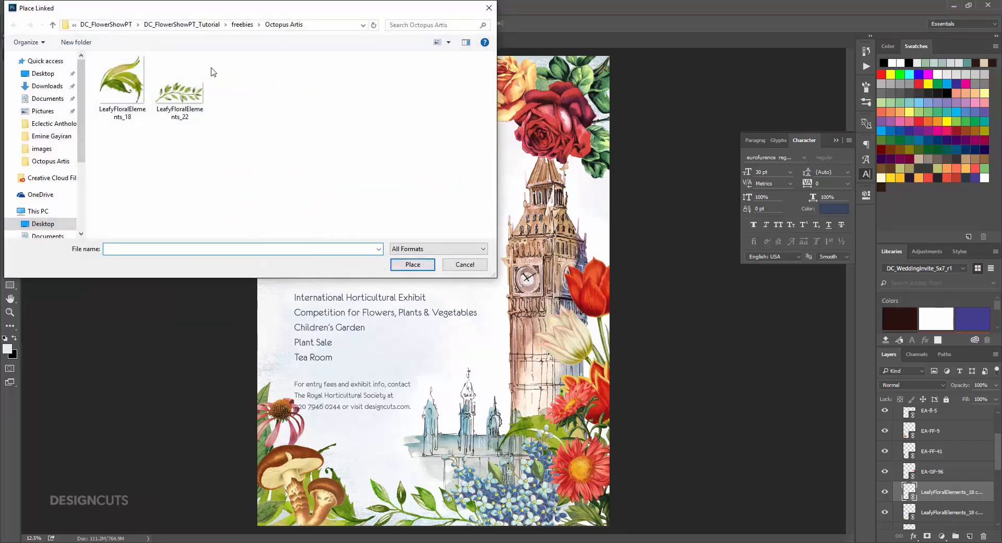
pyautogui.click(241, 25)
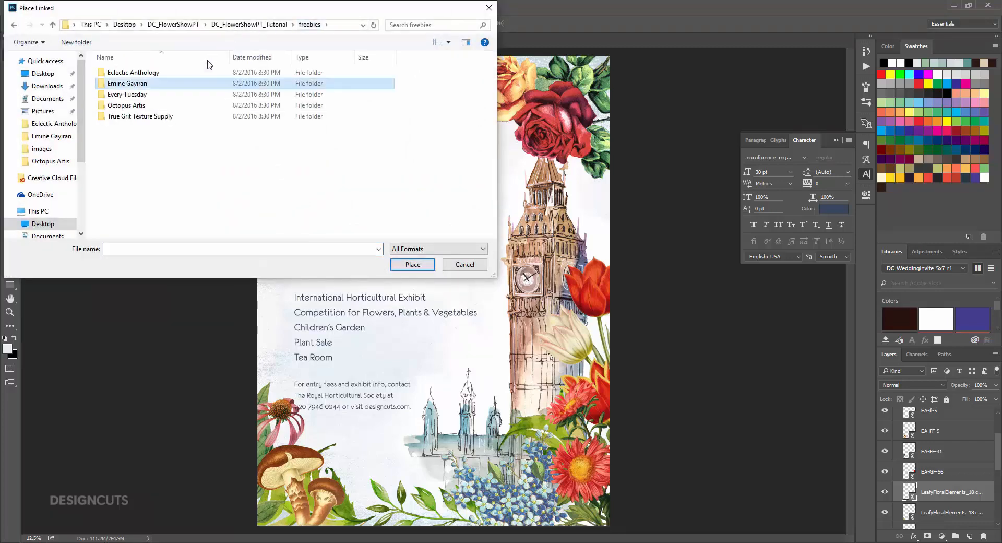
pyautogui.doubleClick(123, 75)
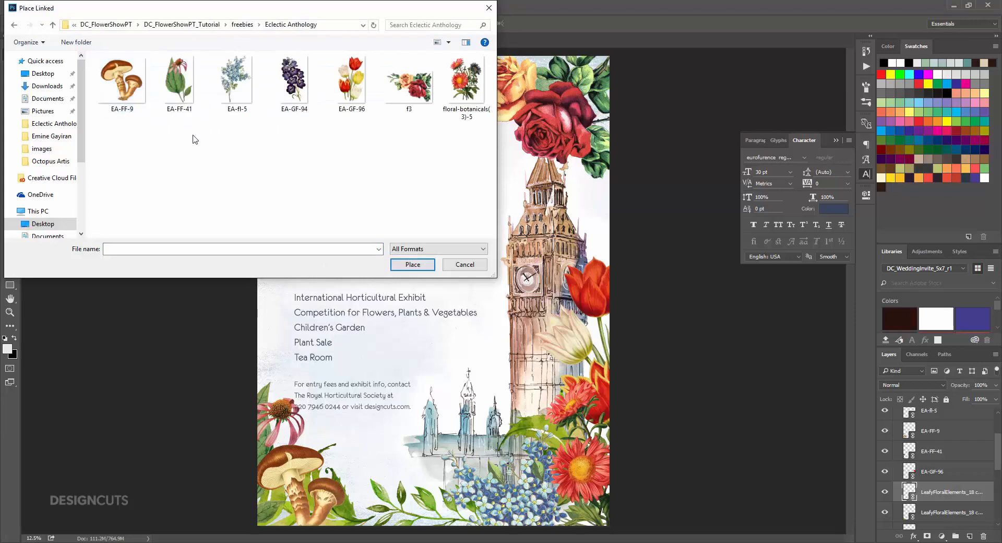
pyautogui.click(285, 91)
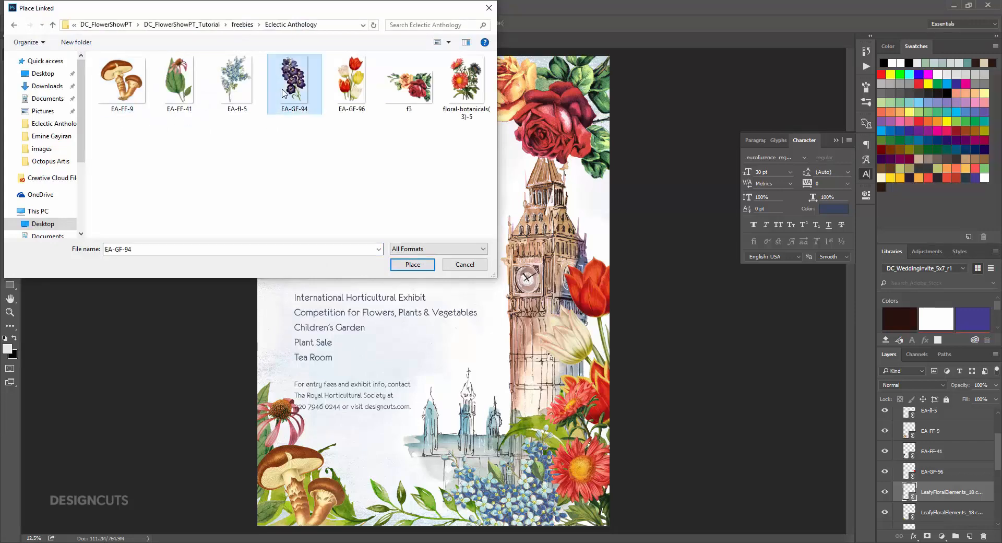
pyautogui.click(398, 265)
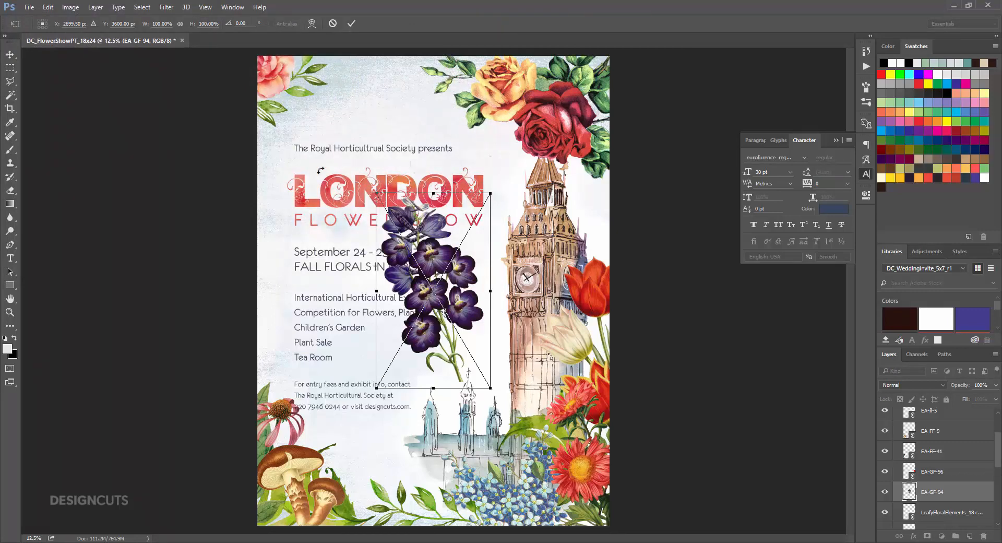
# Scale the purple flowers proportionally to 140% and move them to the poster's right edge between the red rose and the tulips
pyautogui.write('140')
pyautogui.press('Return')
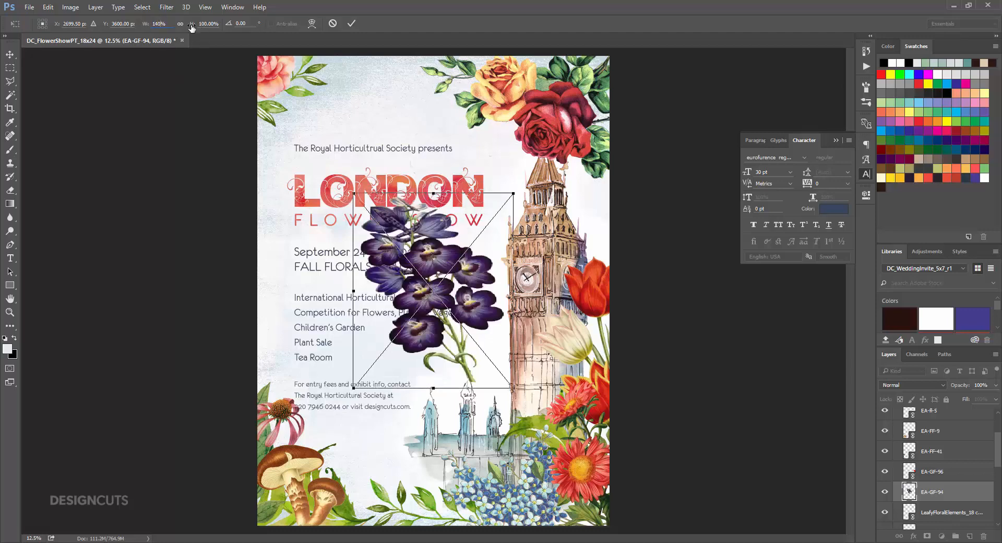
pyautogui.click(182, 24)
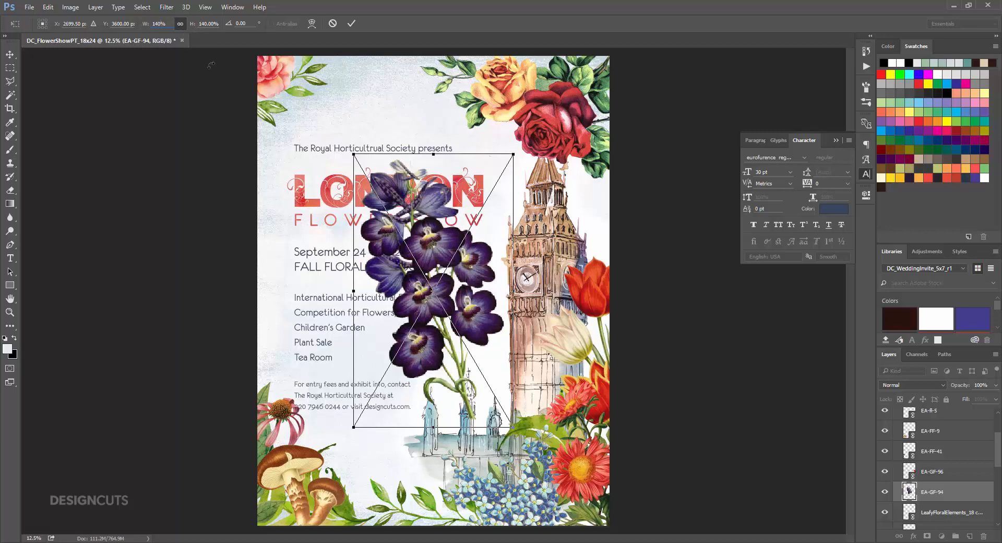
pyautogui.moveTo(390, 274); pyautogui.dragTo(578, 256)
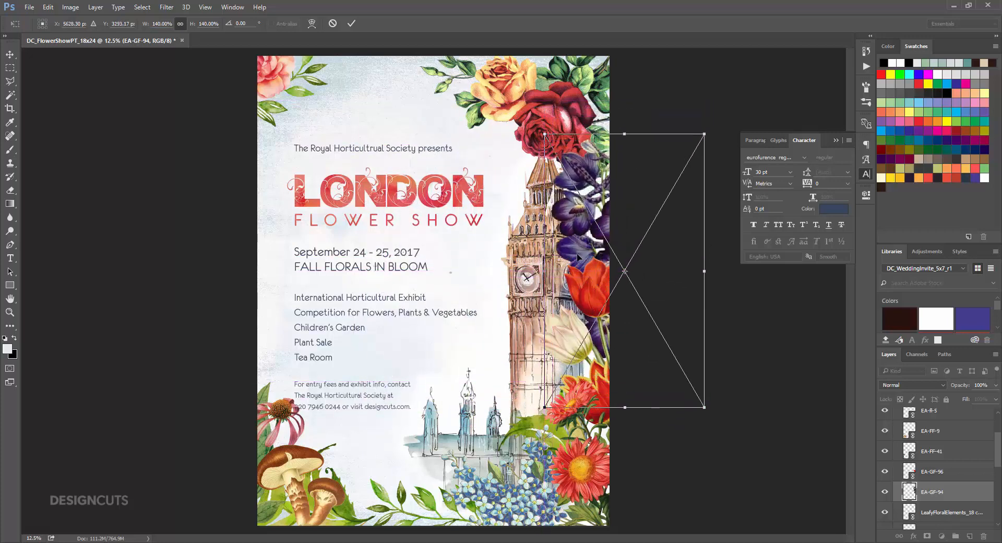
pyautogui.press('Return')
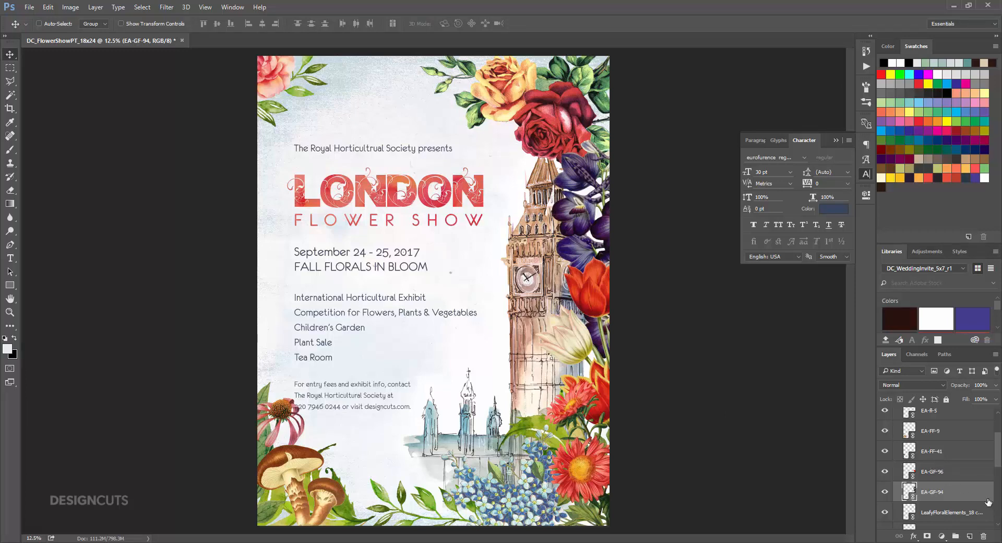
# Reorder the EA-GF-94 layer directly below the f3 rose layer and add a layer mask to f3
pyautogui.scroll(-3, 981, 486)
pyautogui.scroll(-1, 981, 487)
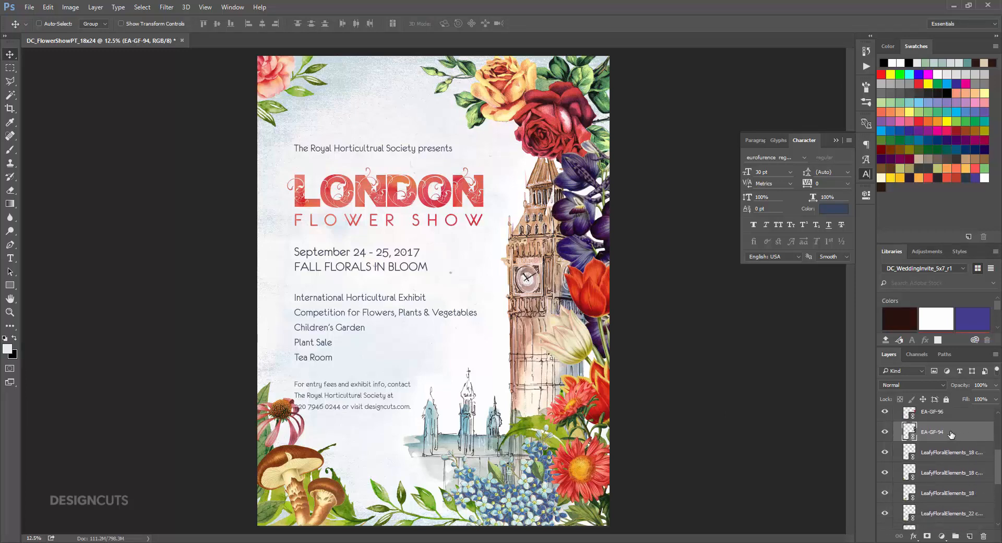
pyautogui.moveTo(949, 434); pyautogui.dragTo(939, 491)
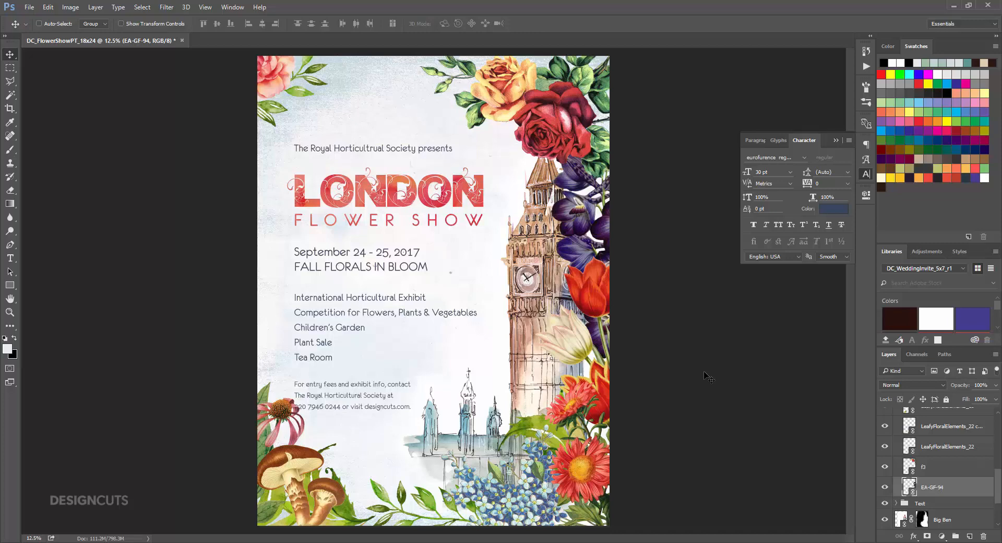
pyautogui.click(940, 467)
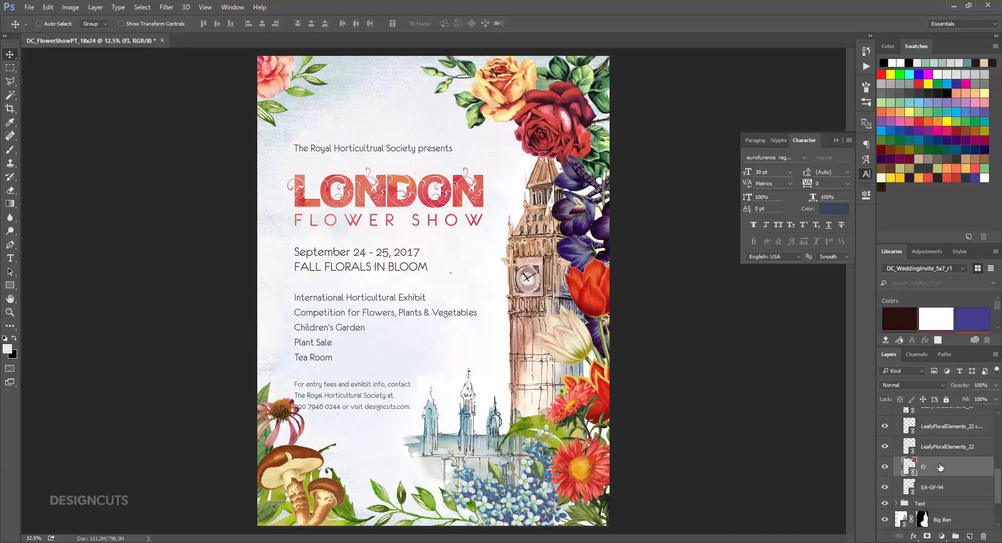
pyautogui.click(928, 536)
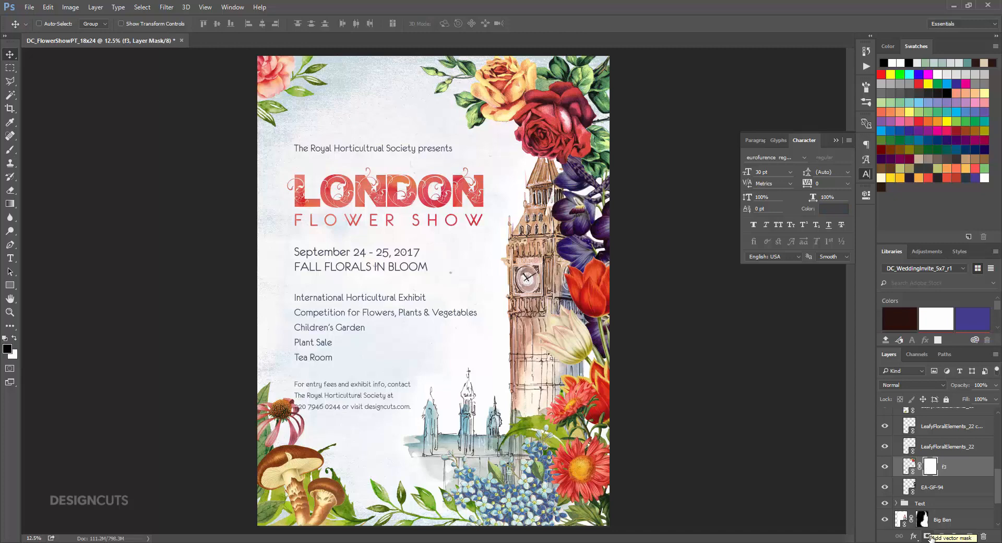
# Select the white background of the Big Ben layer with the Magic Wand and invert the selection to the illustration
pyautogui.click(947, 520)
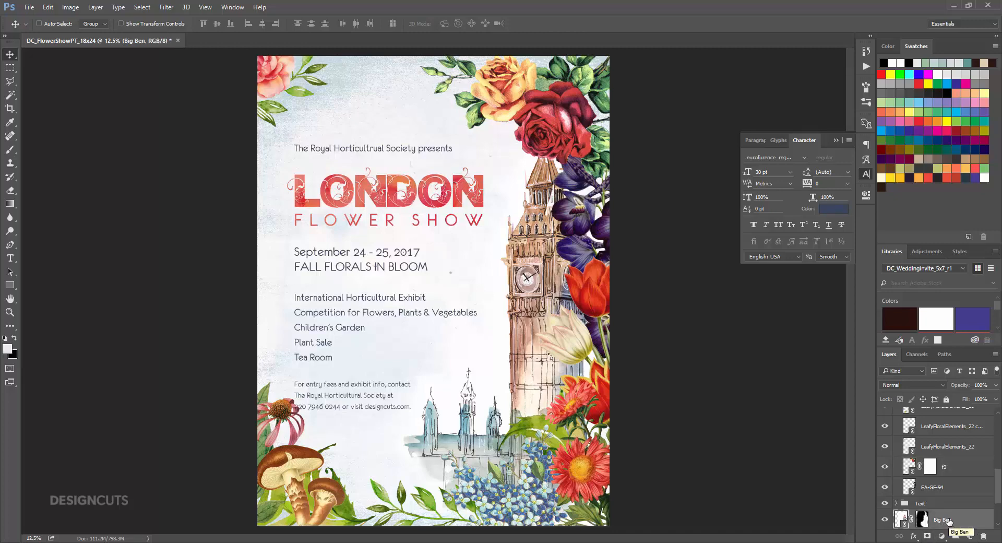
pyautogui.click(6, 94)
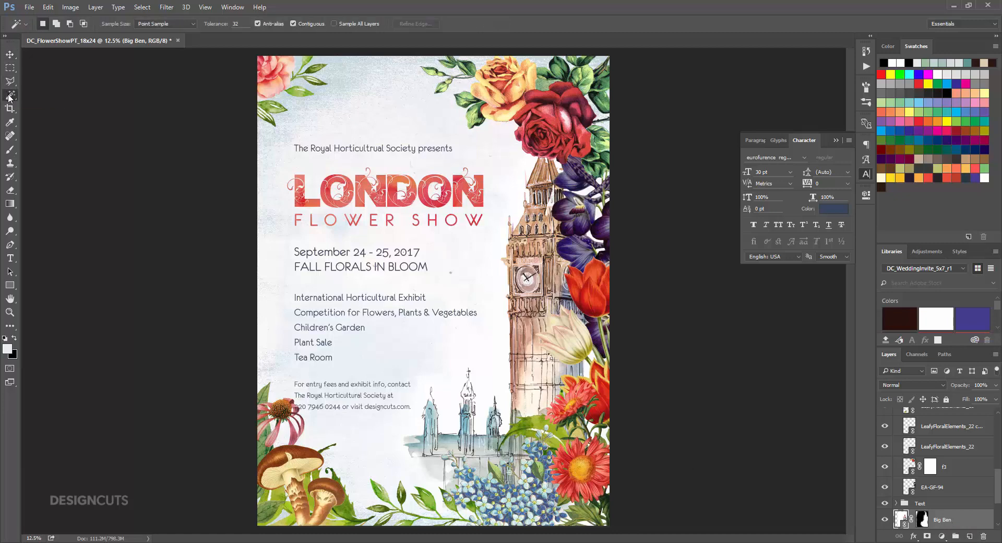
pyautogui.click(492, 360)
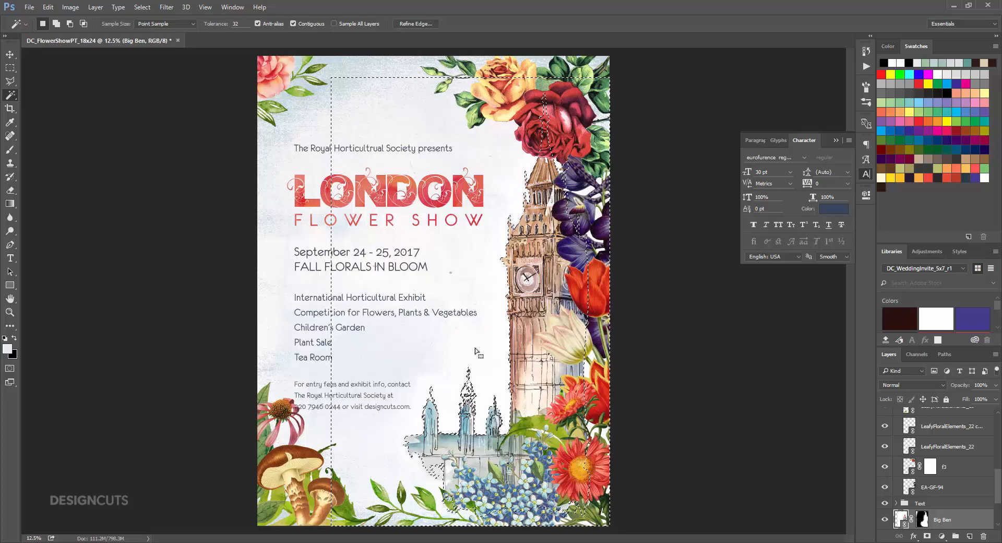
pyautogui.click(141, 7)
pyautogui.click(152, 47)
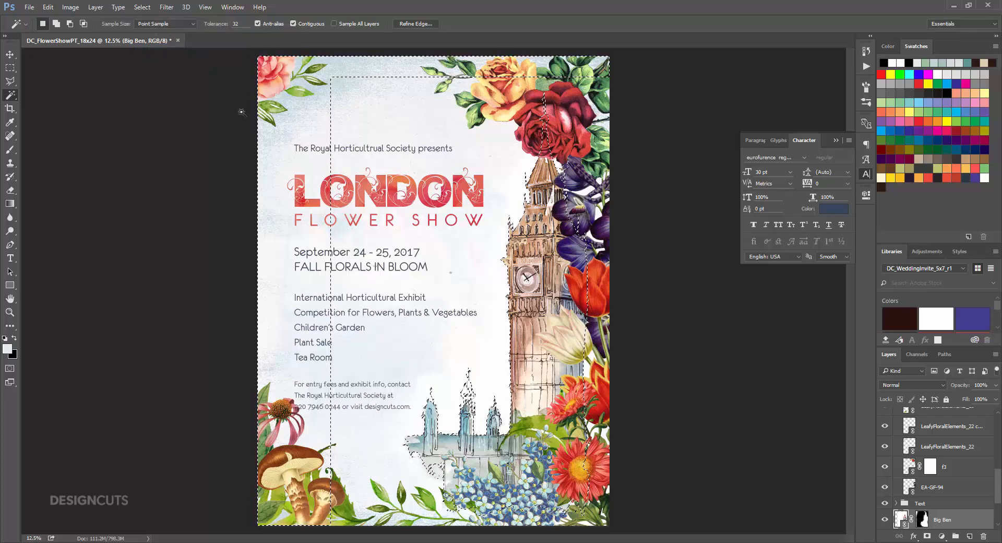
# Paint black on the f3 layer mask with a 1000 px Hard Round brush to reveal Big Ben's spire over the red rose, and deselect
pyautogui.click(930, 467)
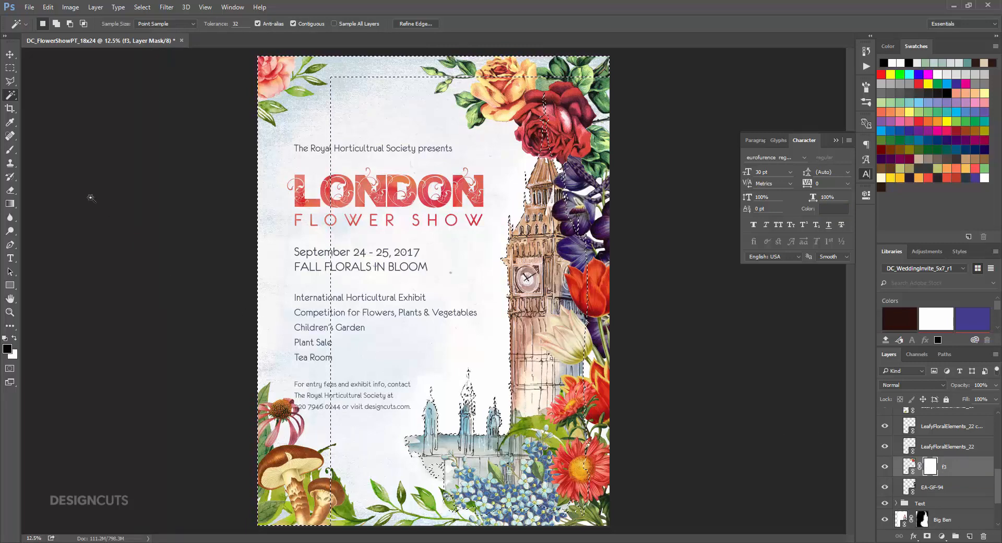
pyautogui.click(7, 155)
pyautogui.click(52, 27)
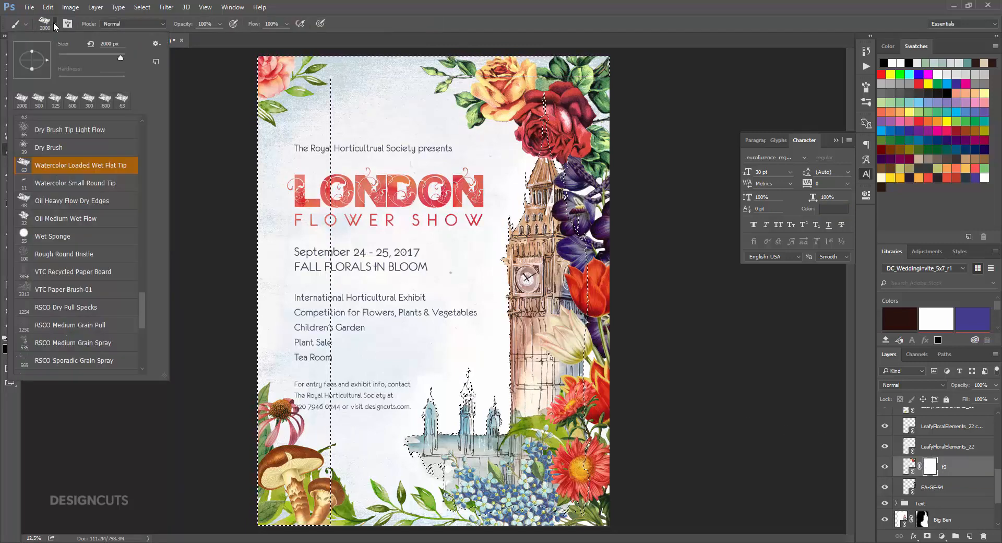
pyautogui.moveTo(141, 320); pyautogui.dragTo(128, 122)
pyautogui.click(21, 141)
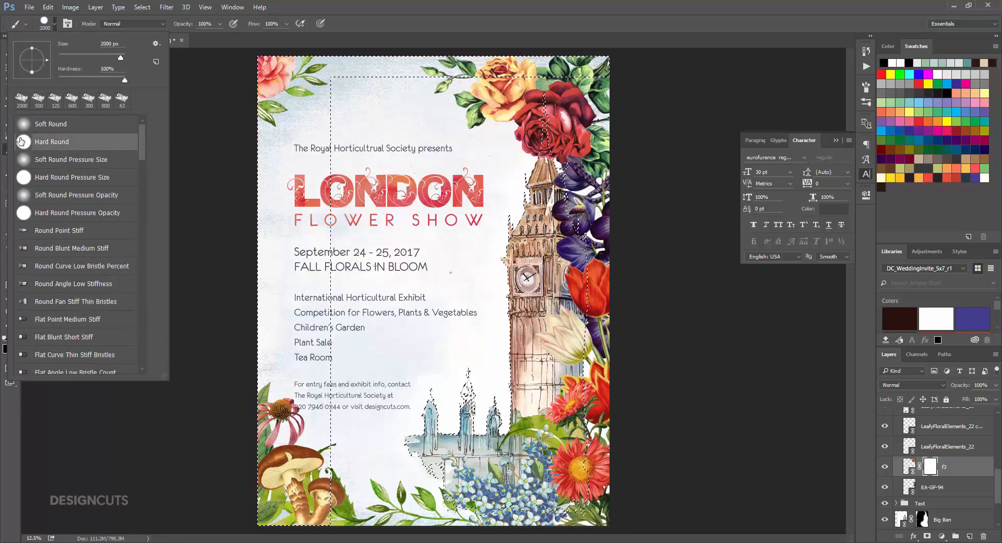
pyautogui.click(374, 19)
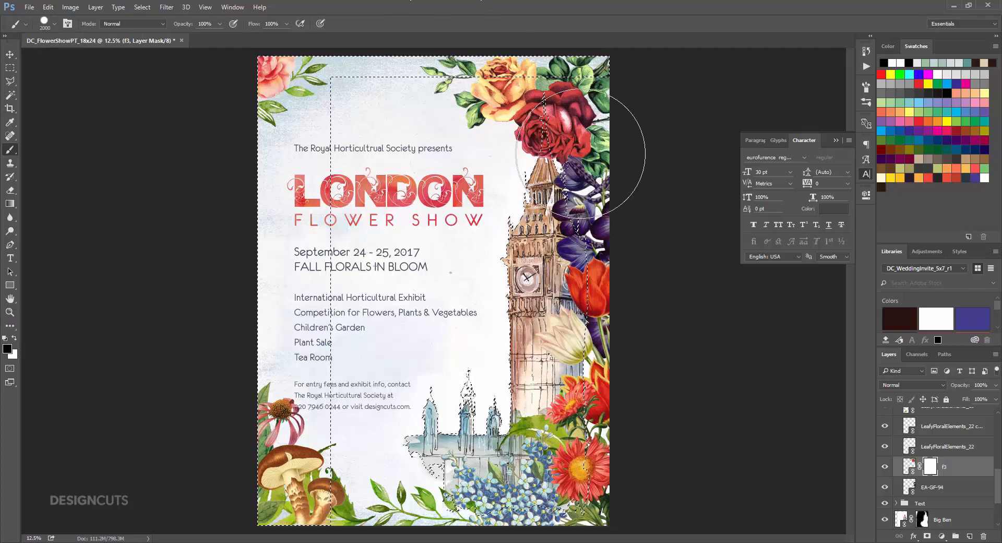
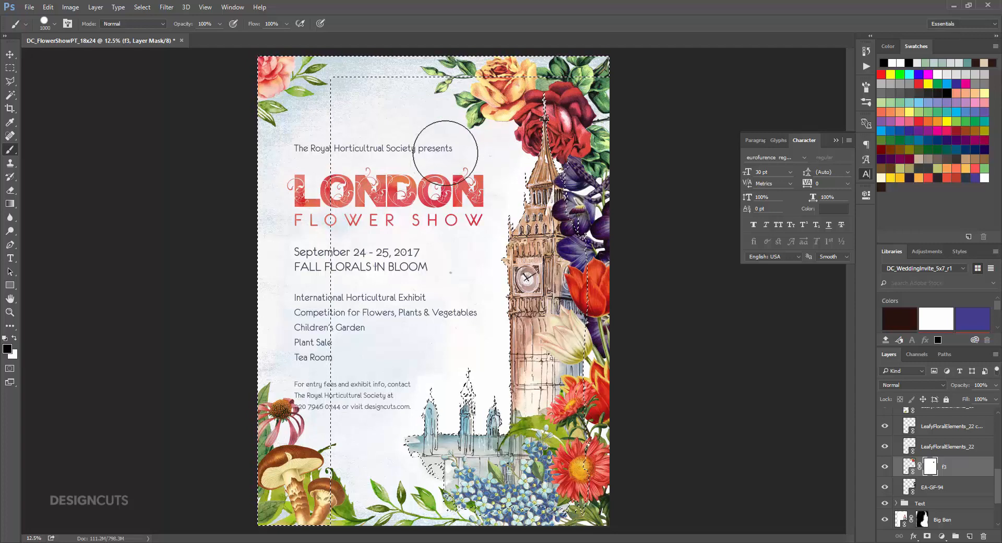
pyautogui.hotkey('ctrl', 'd')
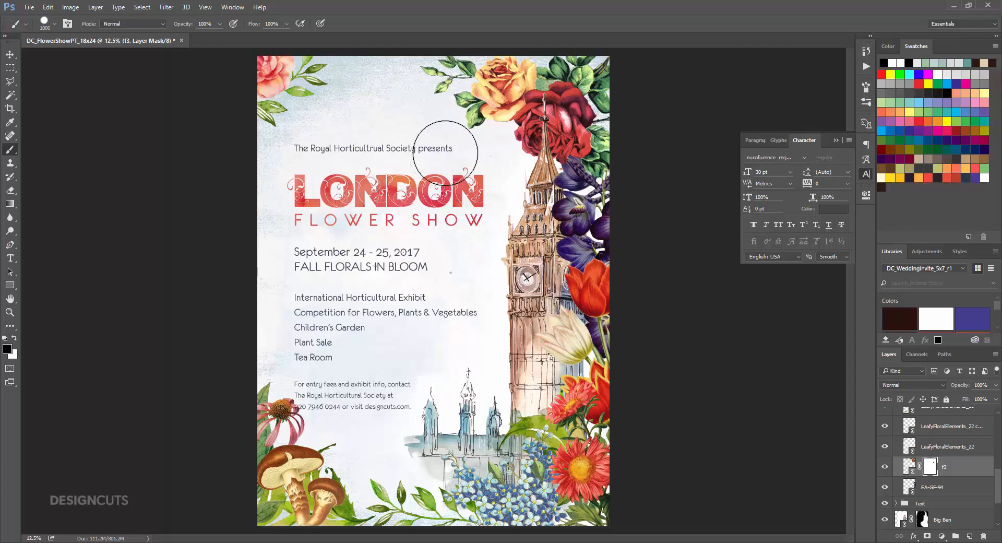
# Add a layer mask to EA-GF-94 and select the Big Ben illustration by inverting a Magic Wand selection of its white background
pyautogui.click(944, 486)
pyautogui.click(927, 536)
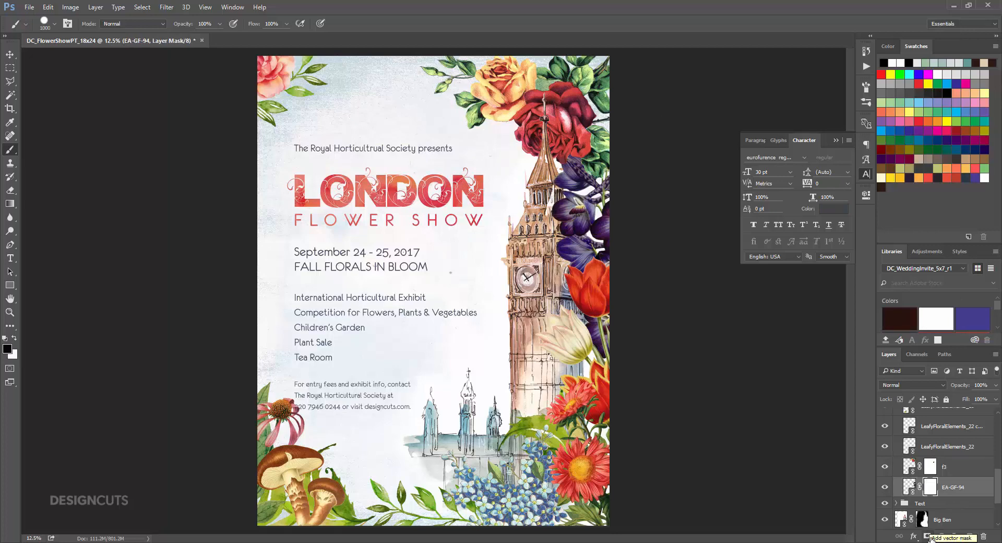
pyautogui.click(937, 520)
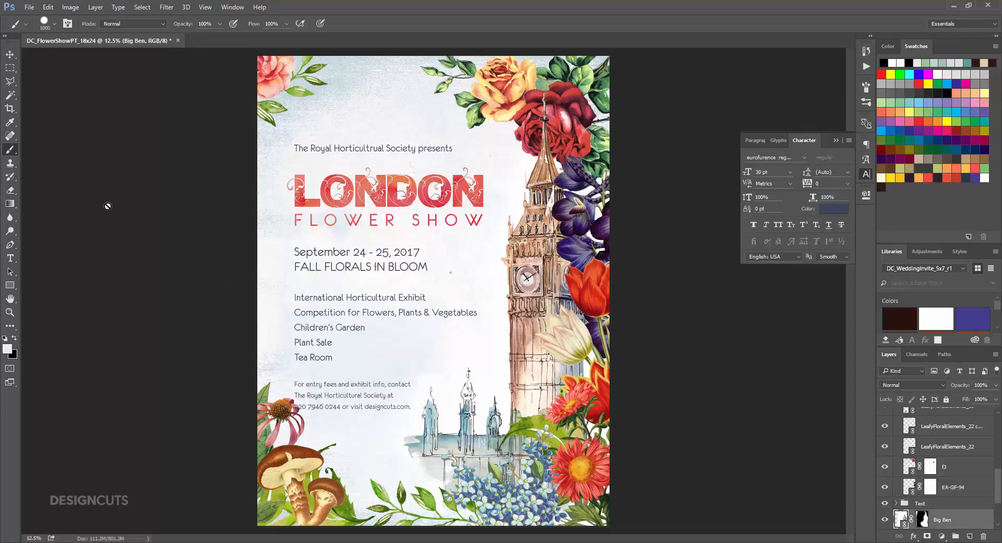
pyautogui.click(10, 95)
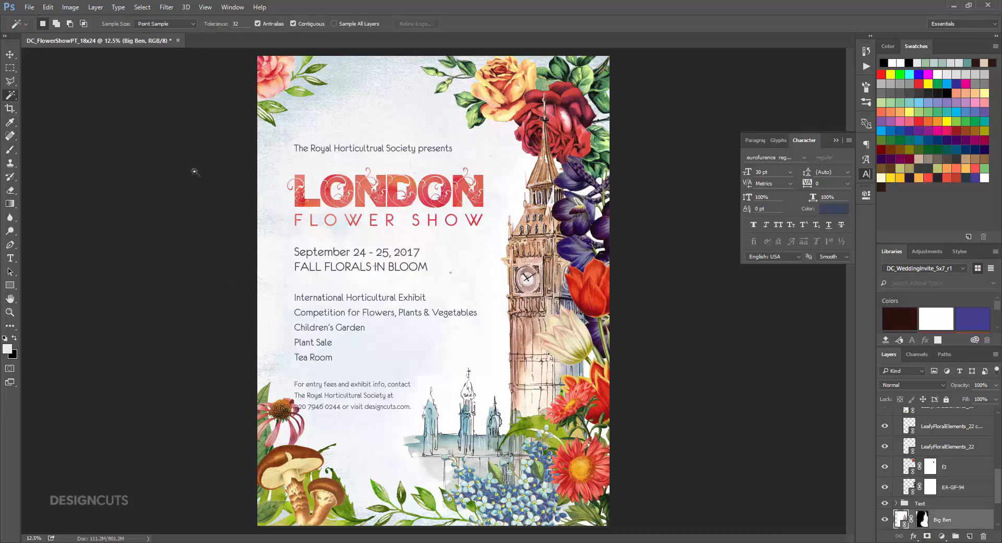
pyautogui.click(497, 270)
pyautogui.click(138, 9)
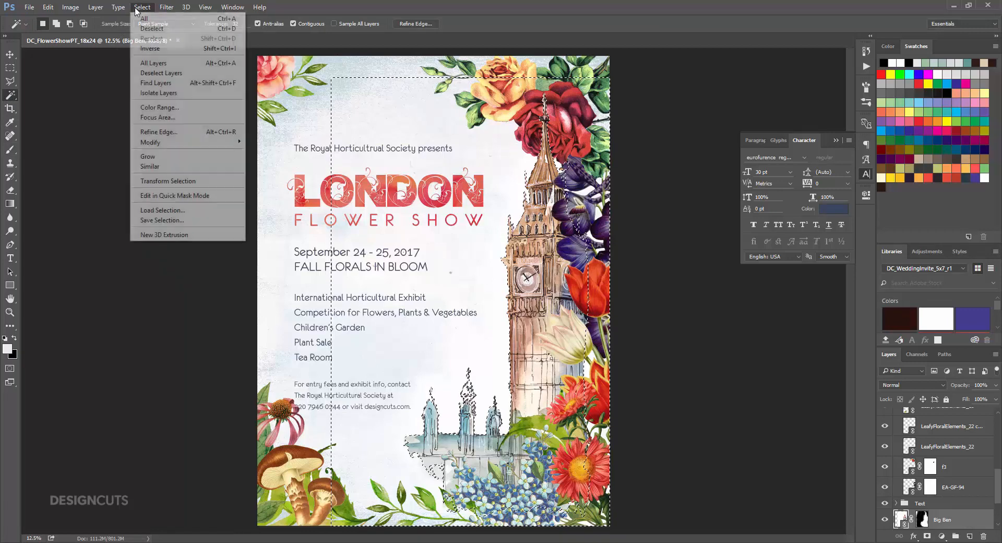
pyautogui.click(150, 48)
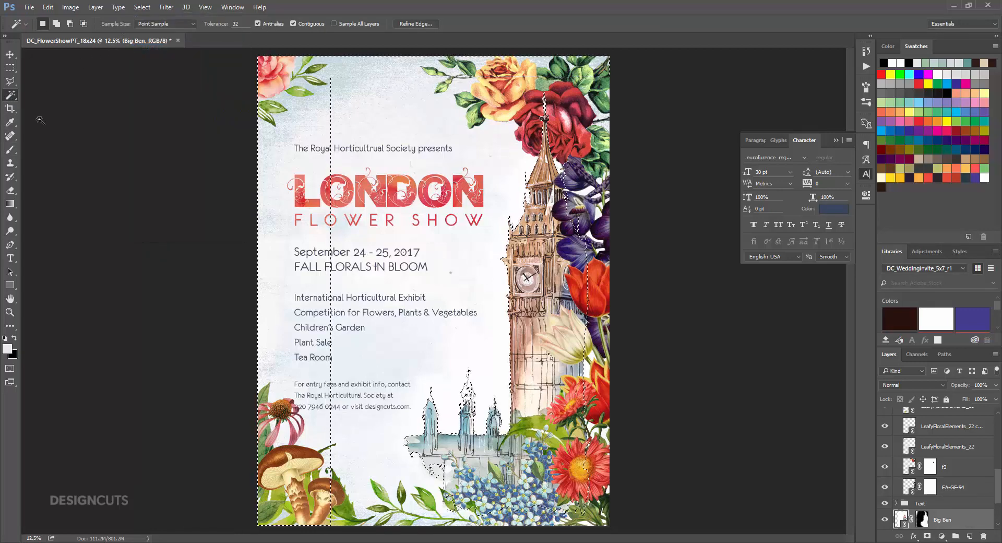
# Paint black on the EA-GF-94 mask within the selection so the tower sits in front of the purple flowers, and deselect
pyautogui.press('b')
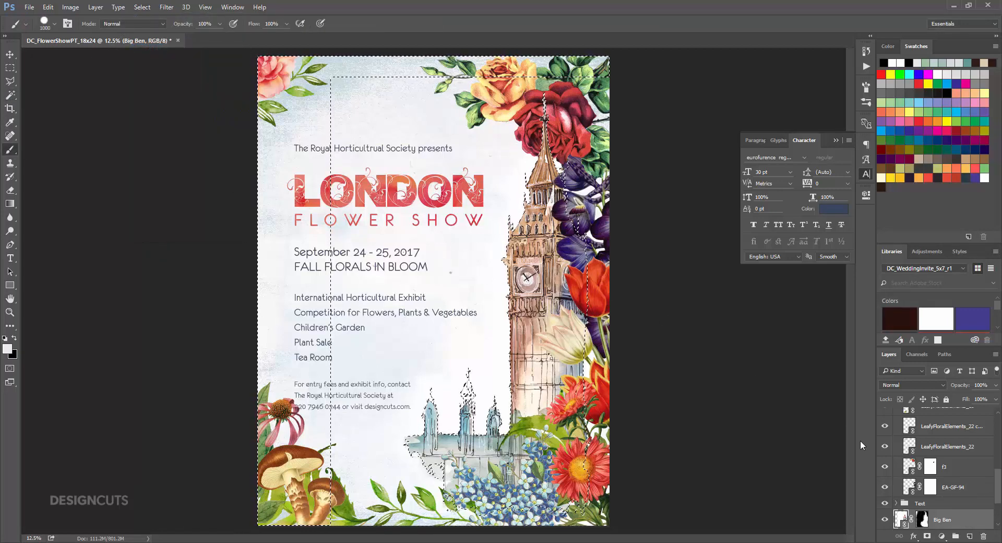
pyautogui.click(933, 487)
pyautogui.press('x')
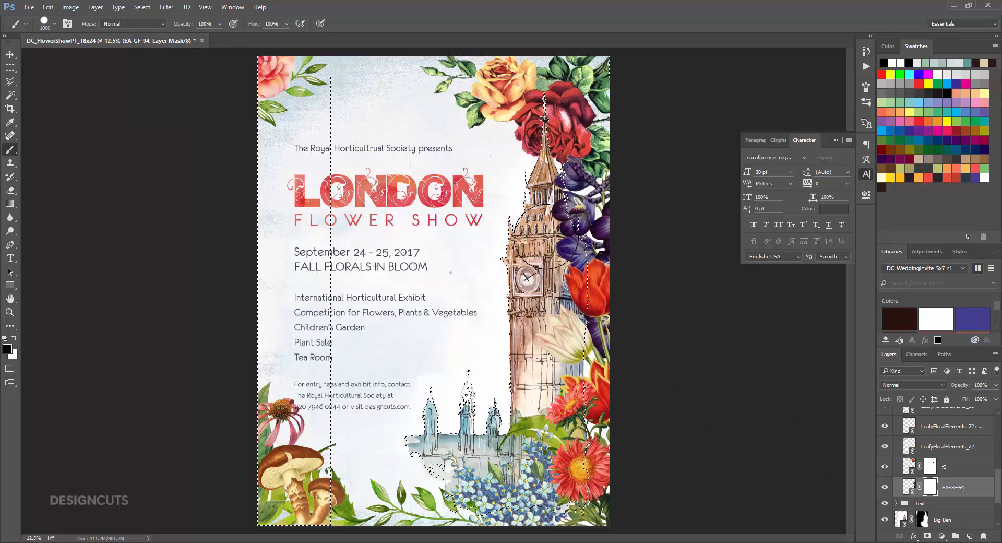
pyautogui.click(560, 197)
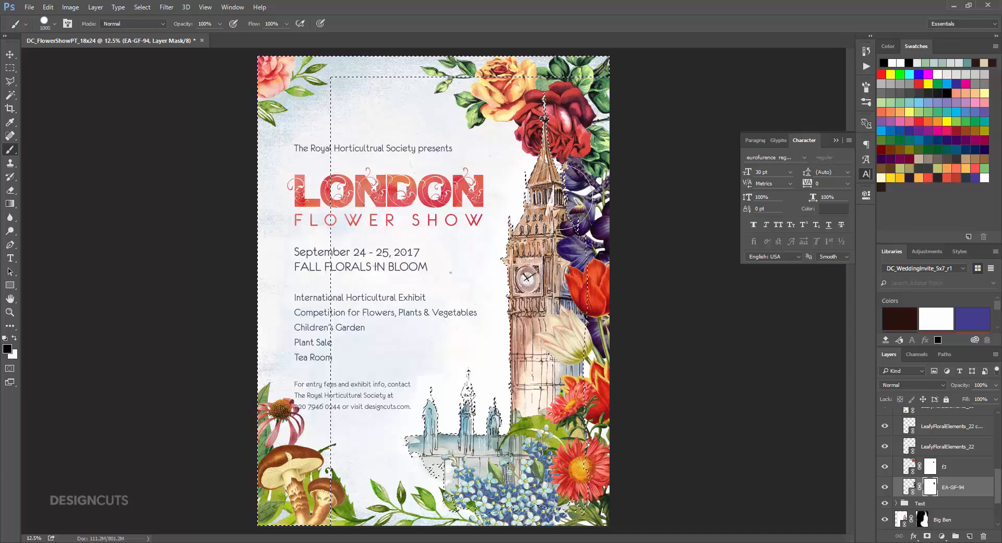
pyautogui.moveTo(564, 202); pyautogui.dragTo(569, 272)
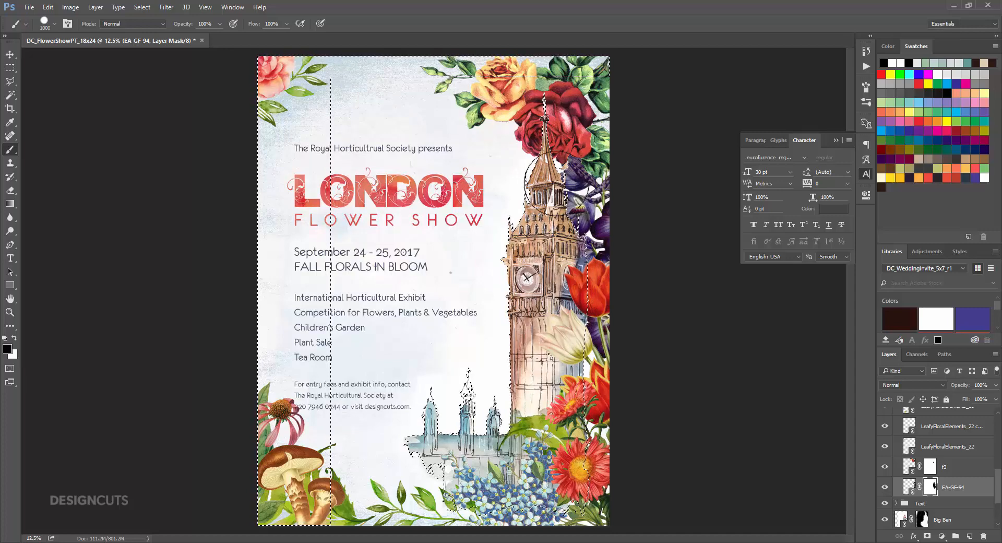
pyautogui.hotkey('ctrl', 'd')
# Move the Text group up and slightly right so the contact lines clear the coneflower
pyautogui.click(10, 54)
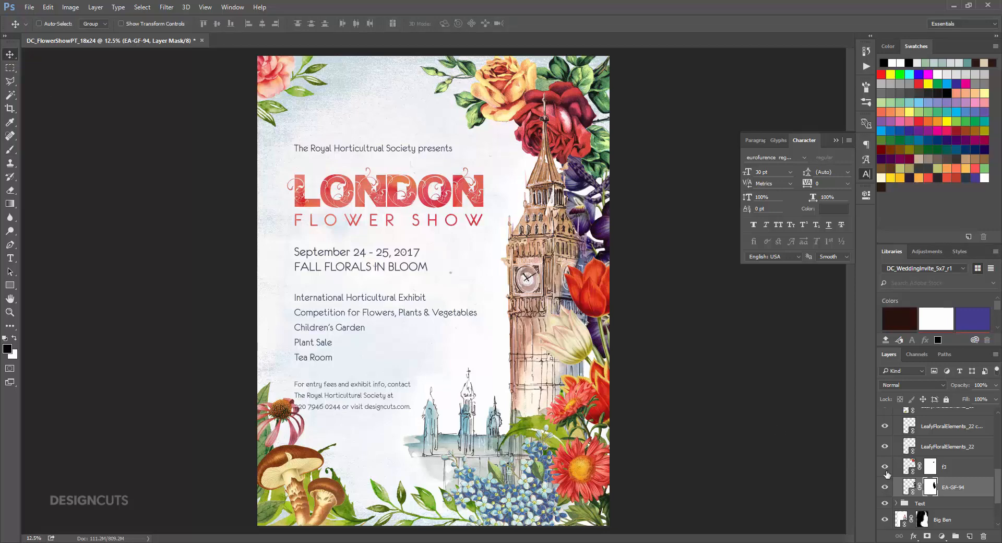
pyautogui.click(919, 504)
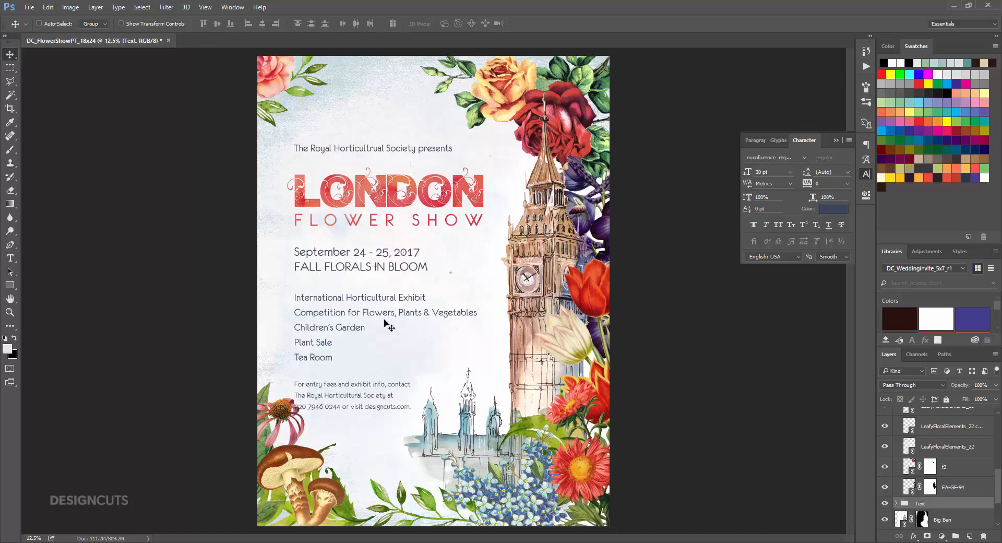
pyautogui.moveTo(360, 299); pyautogui.dragTo(363, 282)
pyautogui.moveTo(442, 280); pyautogui.dragTo(442, 276)
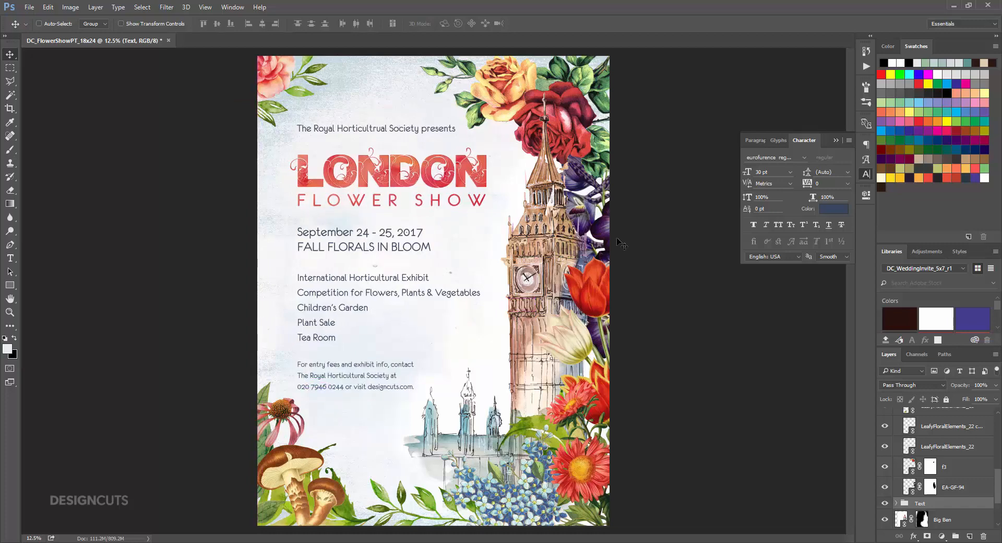
# Collapse the Florals group and create a new layer named Extra Watercolor directly above Big Ben
pyautogui.scroll(10, 905, 490)
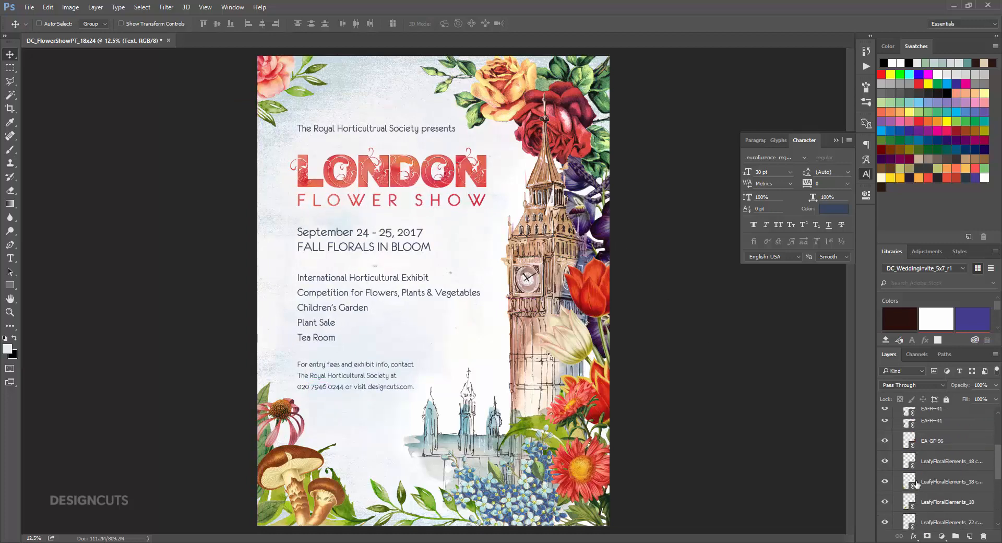
pyautogui.click(897, 413)
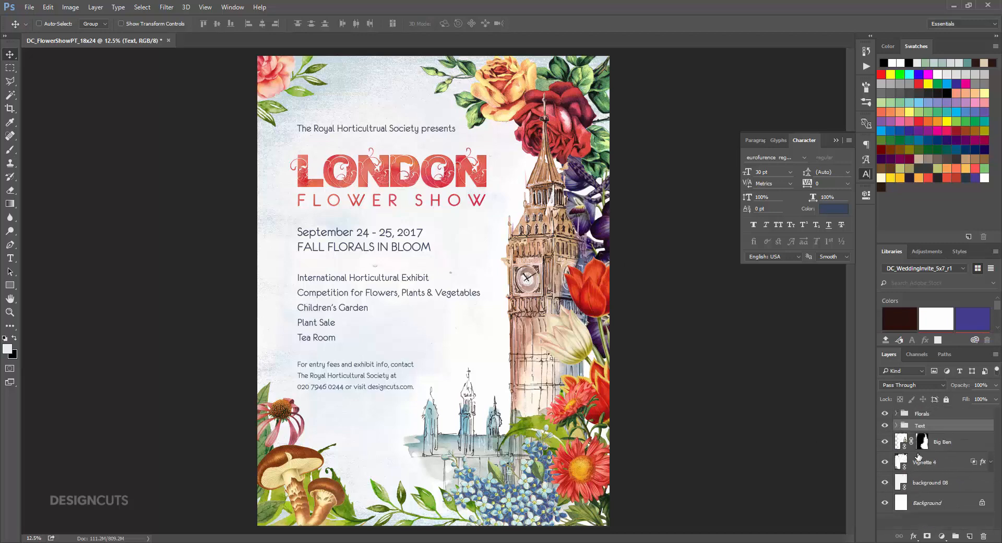
pyautogui.click(956, 443)
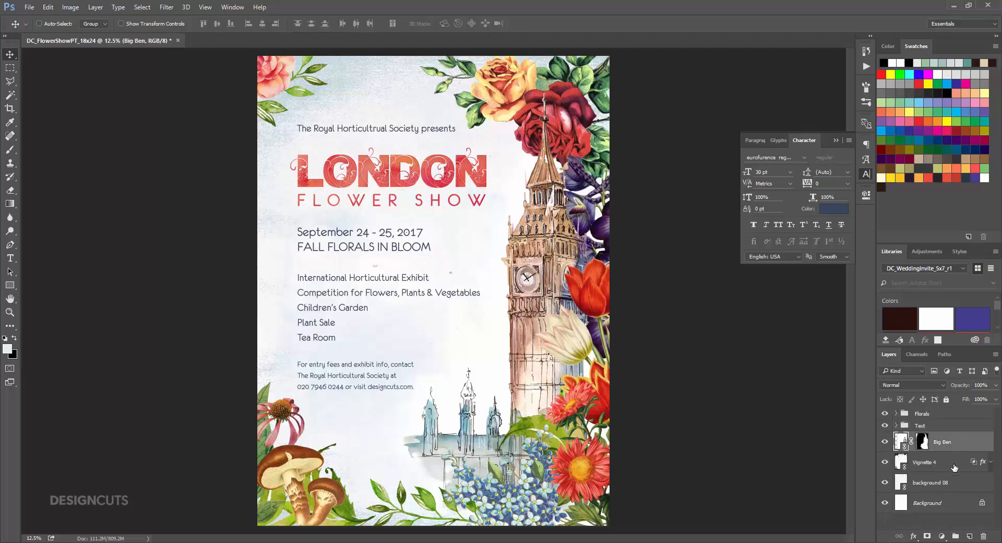
pyautogui.click(969, 536)
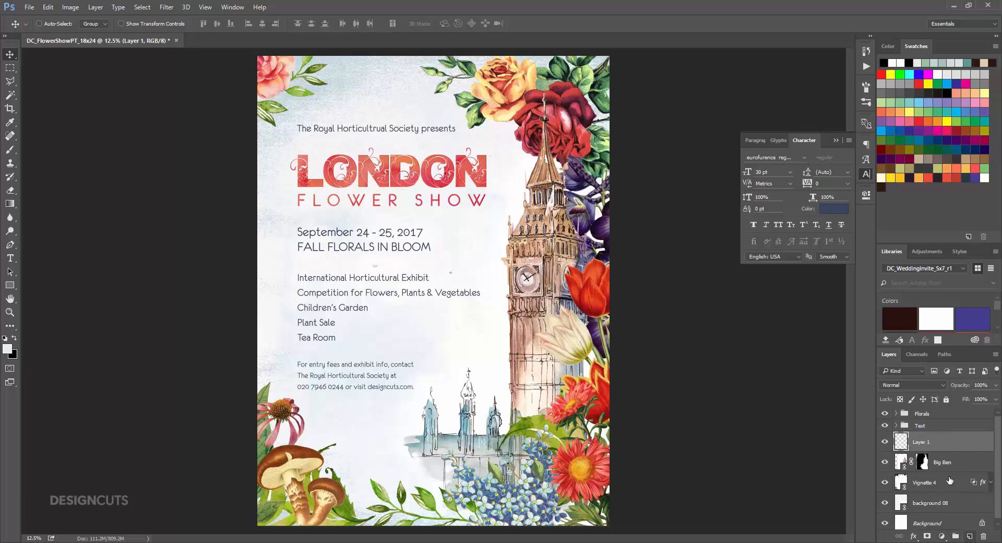
pyautogui.doubleClick(921, 442)
pyautogui.write('Extra Watercolor')
pyautogui.press('Return')
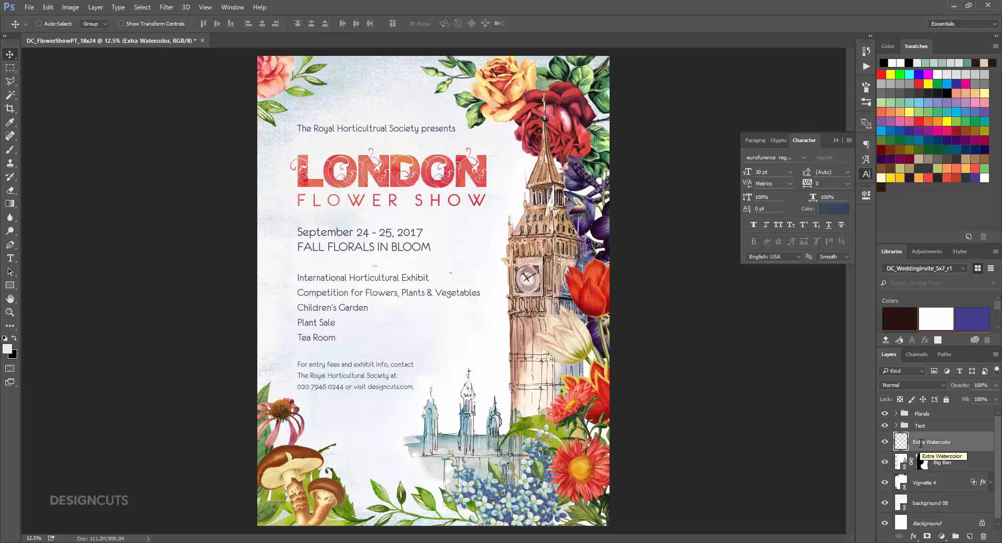
# Set up the Watercolor Loaded Wet Flat Tip brush with 30% opacity
pyautogui.click(10, 149)
pyautogui.click(54, 24)
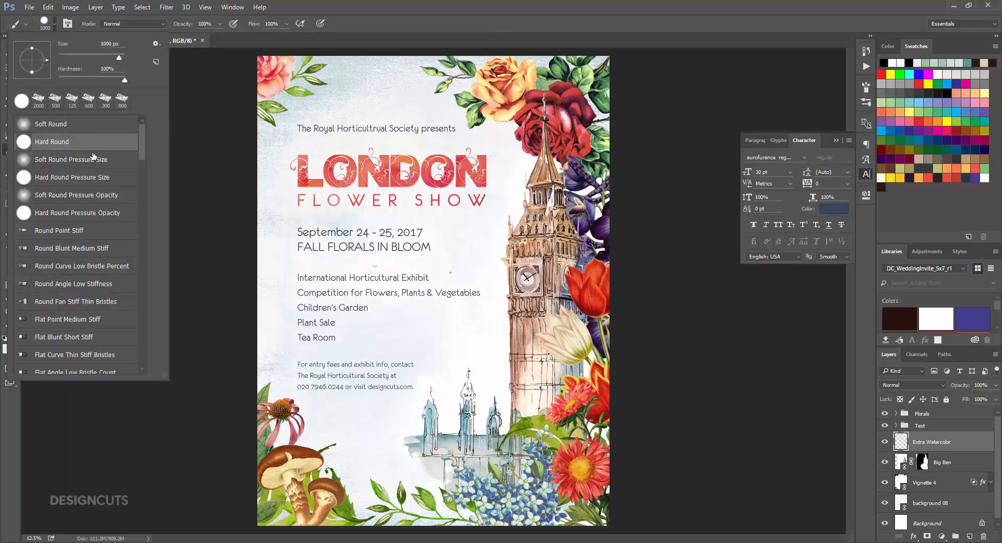
pyautogui.moveTo(143, 136); pyautogui.dragTo(145, 296)
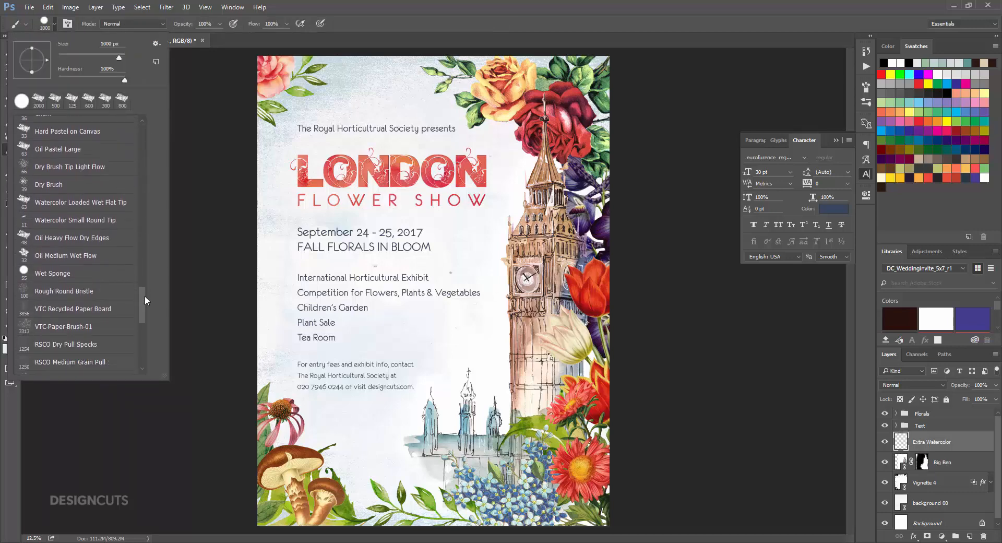
pyautogui.click(102, 202)
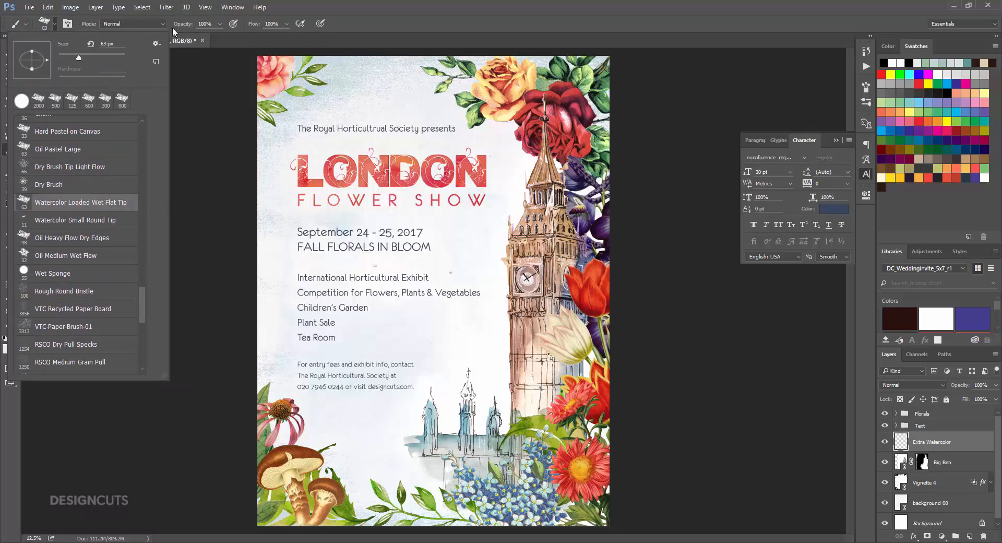
pyautogui.click(203, 24)
pyautogui.click(203, 24)
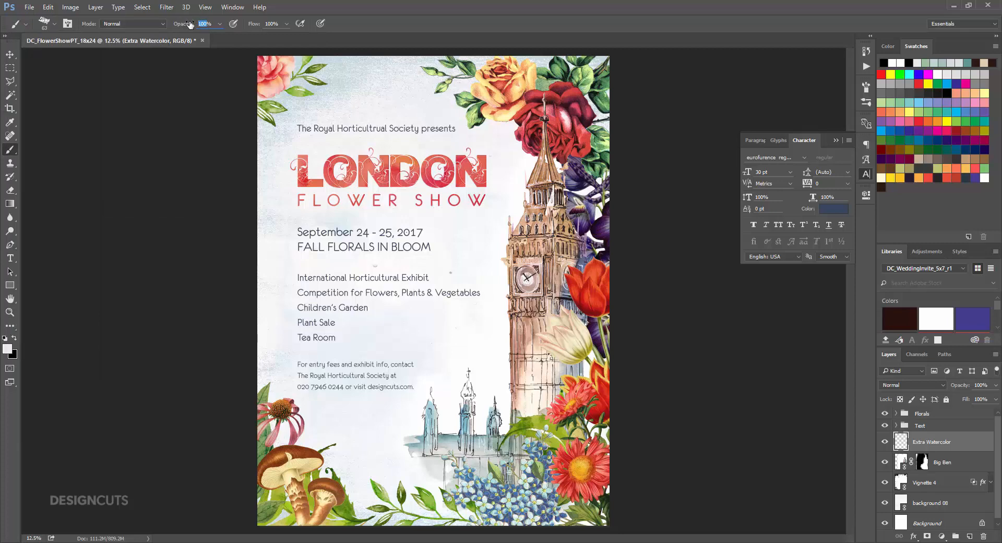
pyautogui.write('30')
pyautogui.press('Return')
# Sample the teal water beside the parliament building and paint a 500 px watercolor wash from there toward the mushrooms
pyautogui.scroll(5, 390, 434)
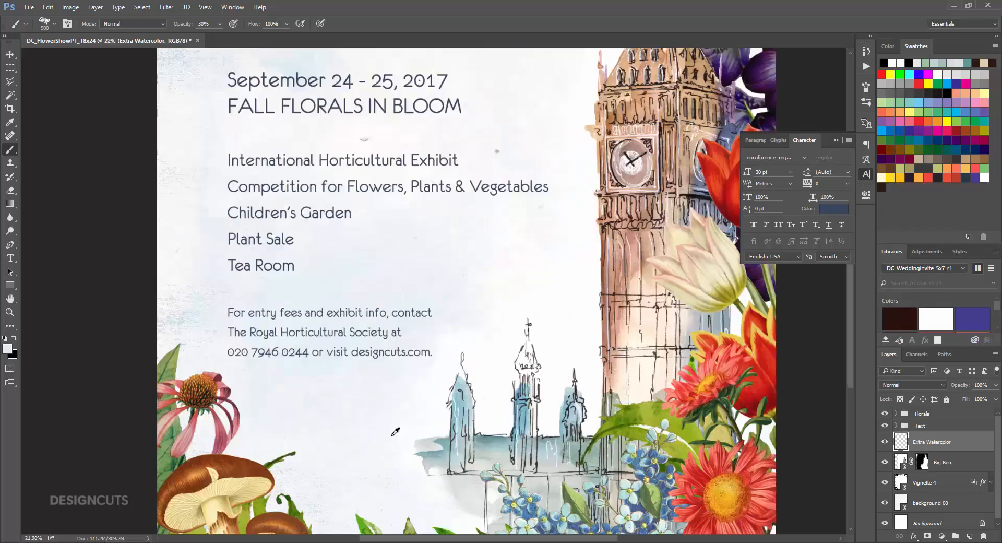
pyautogui.moveTo(469, 467); pyautogui.dragTo(479, 338)
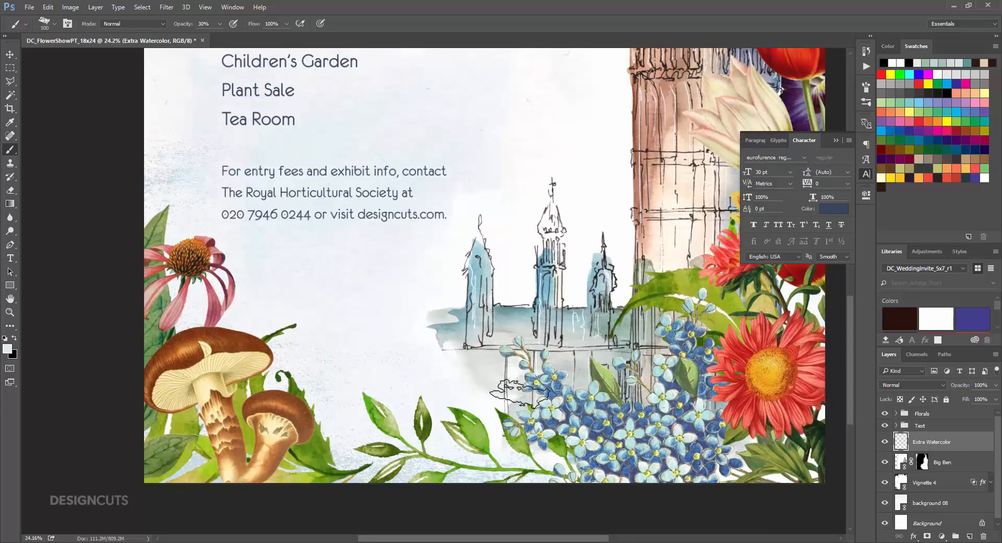
pyautogui.keyDown('alt'); pyautogui.click(453, 323); pyautogui.keyUp('alt')
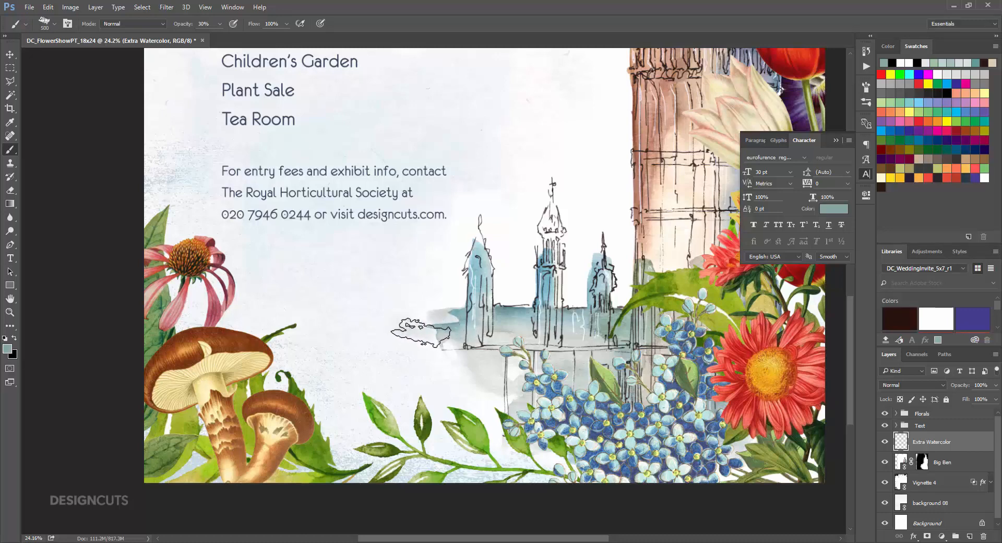
pyautogui.moveTo(424, 334)
pyautogui.mouseDown()
pyautogui.moveTo(383, 338)
pyautogui.moveTo(324, 362)
pyautogui.moveTo(307, 348)
pyautogui.moveTo(293, 361)
pyautogui.moveTo(424, 336)
pyautogui.moveTo(433, 349)
pyautogui.moveTo(347, 357)
pyautogui.mouseUp()
# Refine the wash's upper edge near the building with a sampled gray-teal, reducing the brush to 200 px and down to 125 px
pyautogui.press(']')
pyautogui.press(']')
pyautogui.press(']')
pyautogui.press('[')
pyautogui.press('[')
pyautogui.press('[')
pyautogui.press('[')
pyautogui.press('[')
pyautogui.press('[')
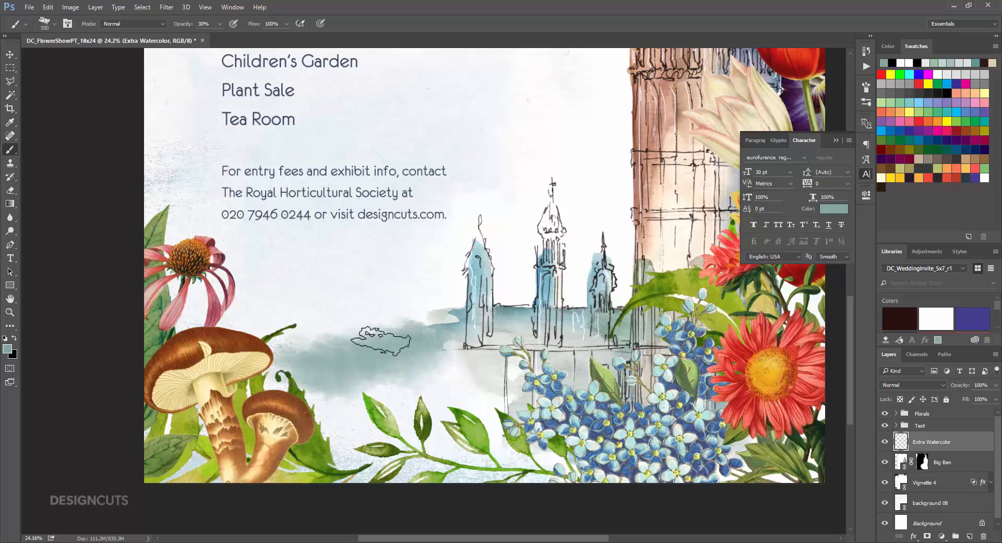
pyautogui.keyDown('alt'); pyautogui.click(448, 321); pyautogui.keyUp('alt')
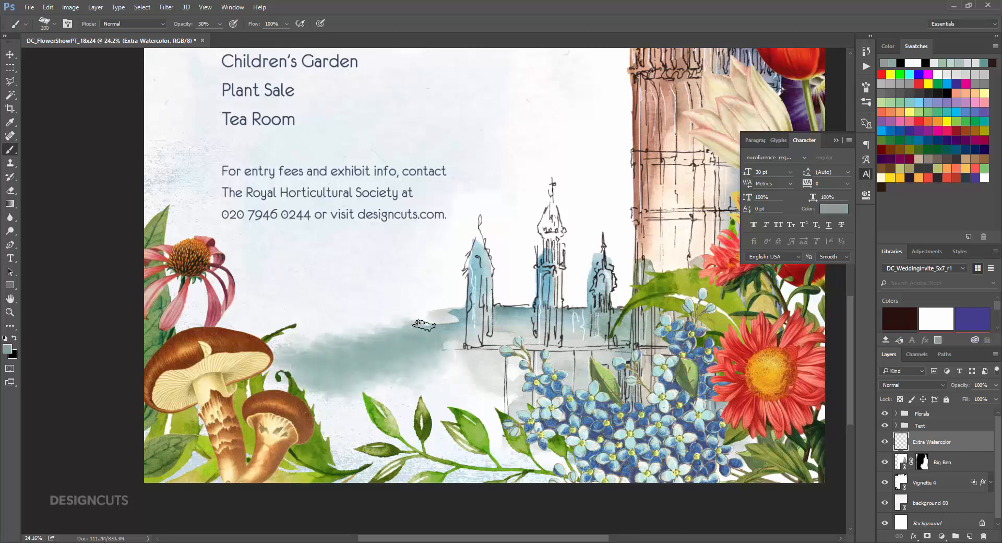
pyautogui.press('[')
pyautogui.press('[')
pyautogui.press('[')
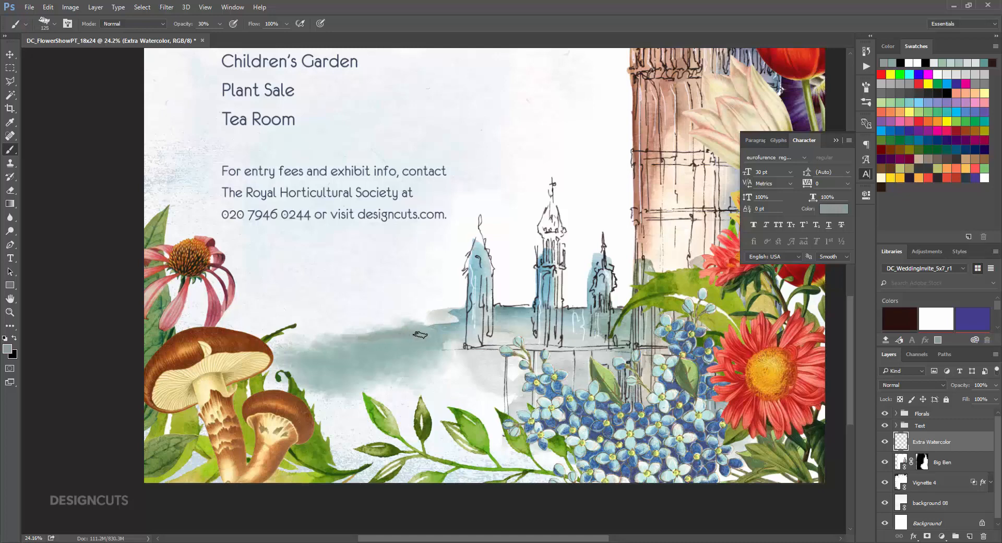
# Sample the blue beside the parliament building and brush it over the wash's upper area at 250 px
pyautogui.keyDown('alt'); pyautogui.click(458, 309); pyautogui.keyUp('alt')
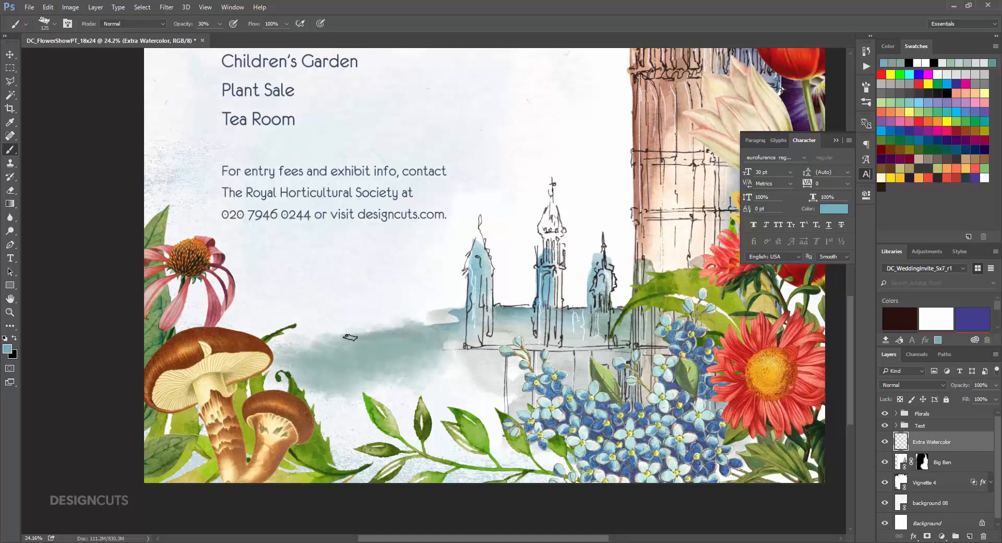
pyautogui.press(']')
pyautogui.press(']')
pyautogui.press(']')
pyautogui.press(']')
pyautogui.moveTo(424, 332)
pyautogui.mouseDown()
pyautogui.moveTo(338, 371)
pyautogui.moveTo(431, 332)
pyautogui.mouseUp()
# Sample the pale gray below the building and paint it across the lower part of the wash with the brush enlarged to 700 px
pyautogui.keyDown('alt'); pyautogui.click(454, 375); pyautogui.keyUp('alt')
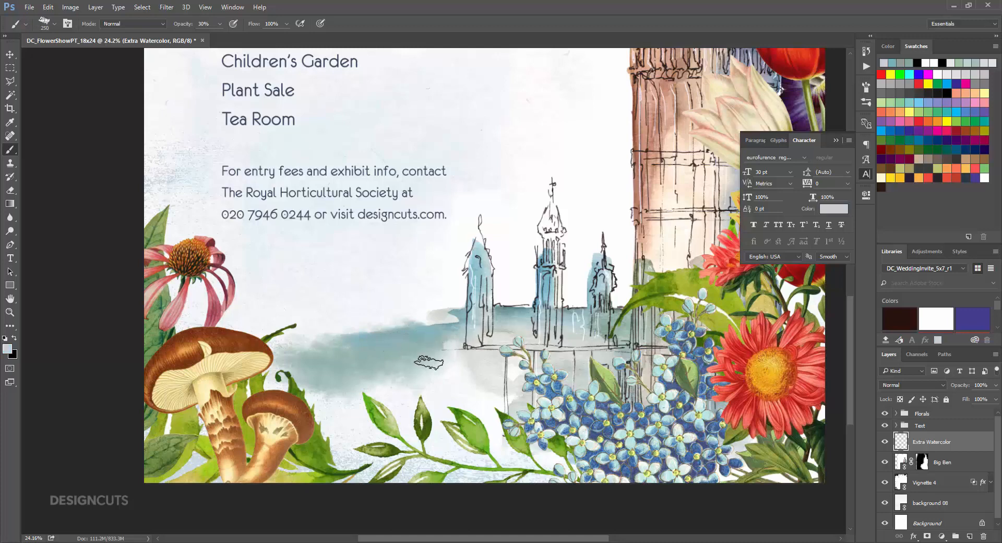
pyautogui.press(']')
pyautogui.press(']')
pyautogui.press(']')
pyautogui.press(']')
pyautogui.press(']')
pyautogui.press(']')
pyautogui.press(']')
pyautogui.press(']')
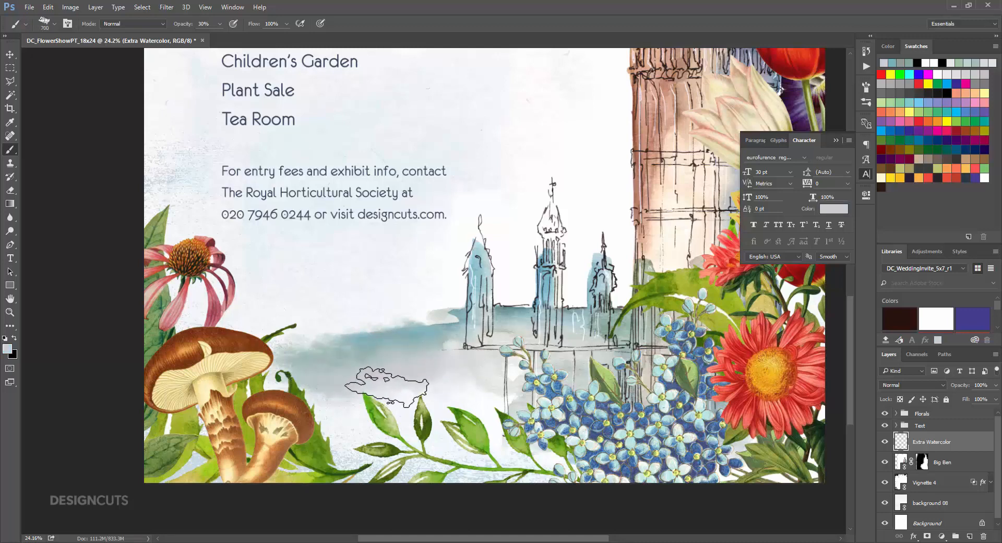
# Sample the gray-green at the building's base and blend it into the lower wash above the leaves, reducing the brush to 300 px
pyautogui.keyDown('alt'); pyautogui.click(605, 328); pyautogui.keyUp('alt')
pyautogui.click(499, 360)
pyautogui.press('[')
pyautogui.press('[')
pyautogui.press('[')
pyautogui.press('[')
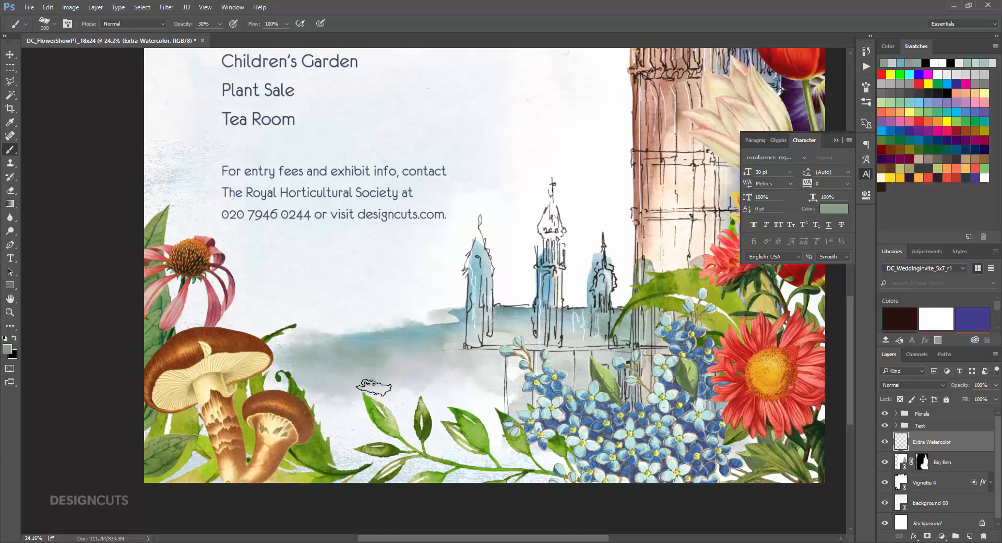
# Fade the wash beside the mushrooms with the Eraser at 20% opacity and a soft 1300 px tip
pyautogui.click(11, 191)
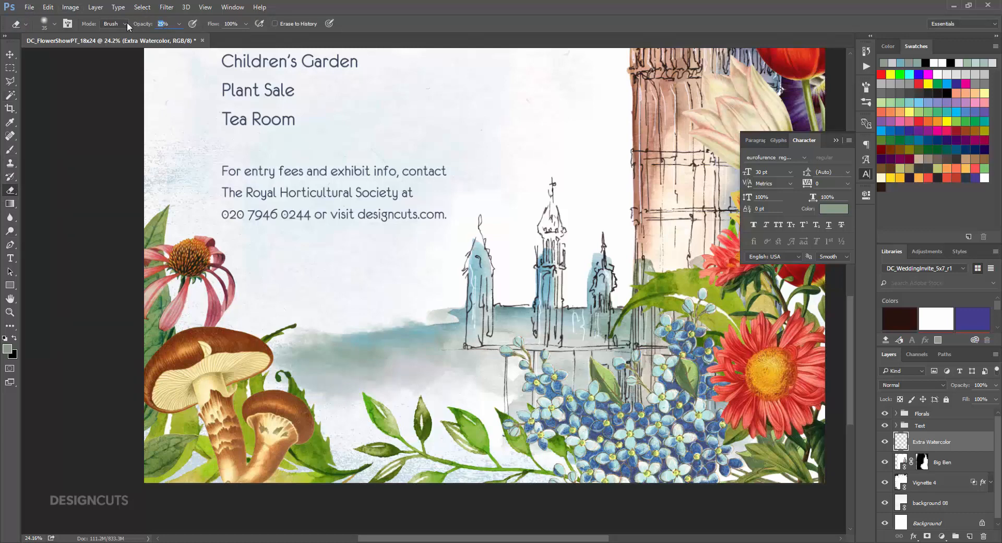
pyautogui.write('20')
pyautogui.press('Return')
pyautogui.press(']')
pyautogui.press(']')
pyautogui.press(']')
pyautogui.press(']')
pyautogui.press(']')
pyautogui.press(']')
pyautogui.press(']')
pyautogui.press(']')
pyautogui.press(']')
pyautogui.press(']')
pyautogui.press(']')
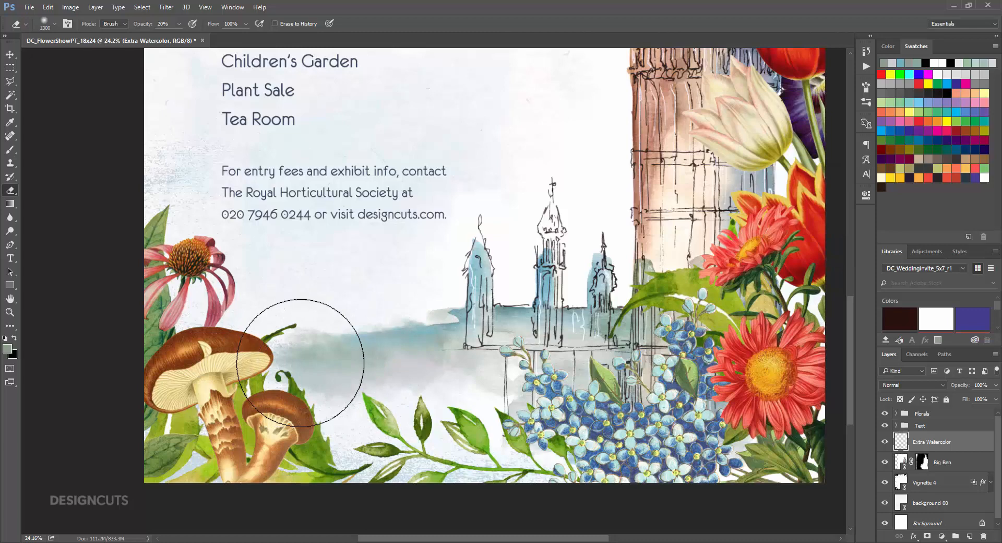
pyautogui.click(300, 363)
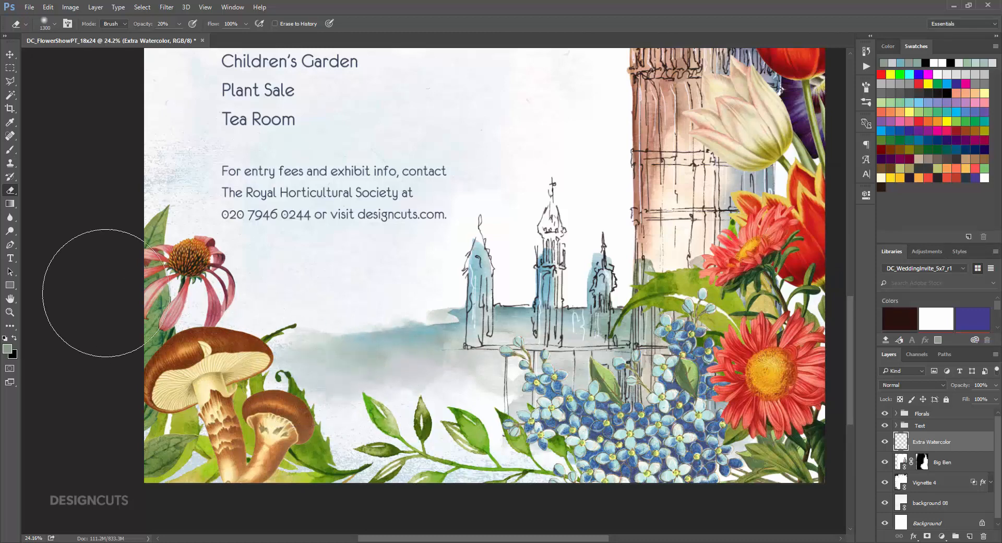
# Fit the poster in view and move the tulips layer EA-GF-96 in the Florals group slightly to the right
pyautogui.click(10, 55)
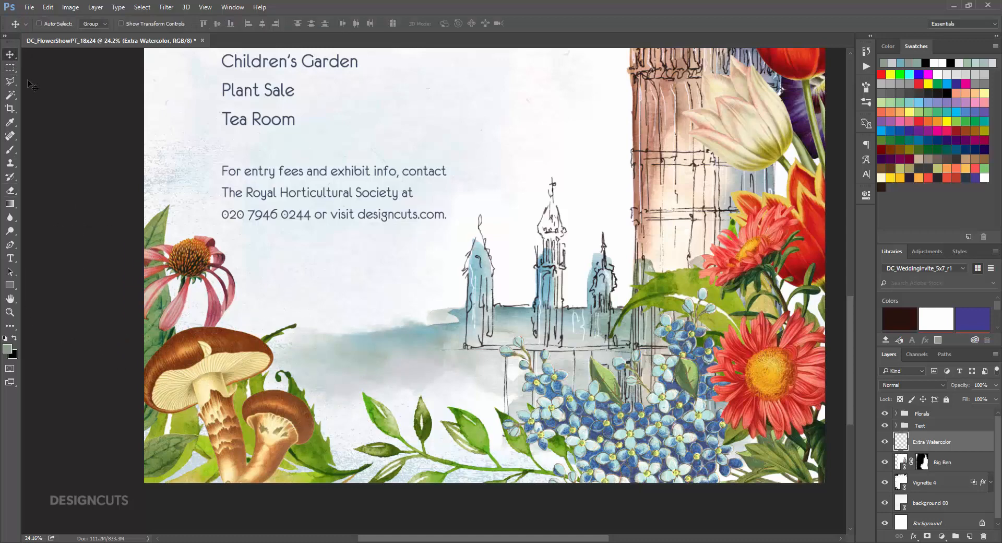
pyautogui.hotkey('ctrl', '0')
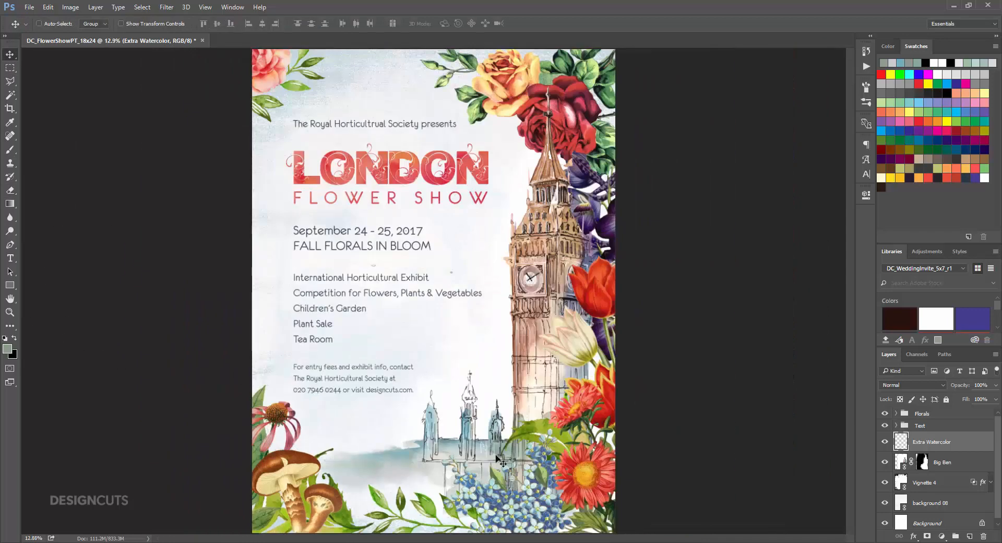
pyautogui.click(895, 414)
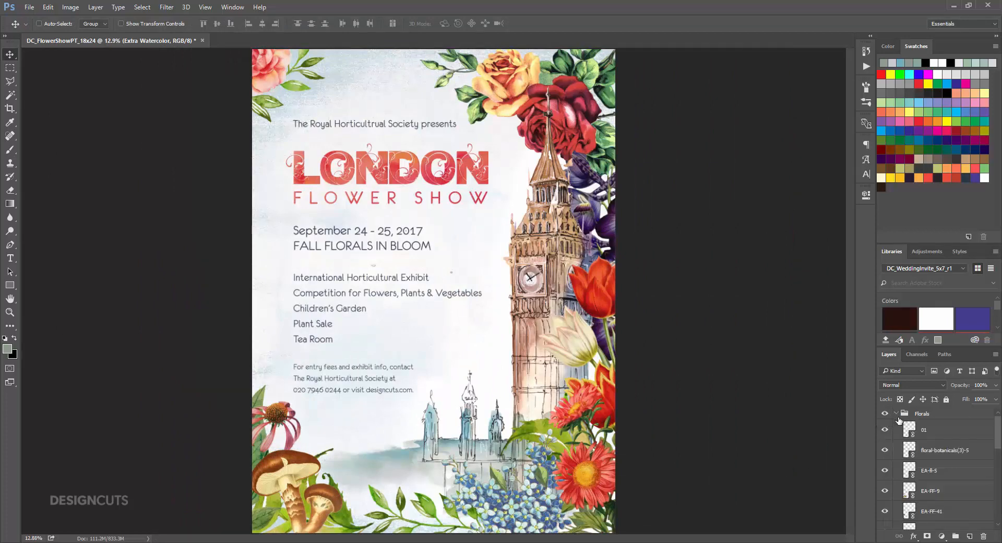
pyautogui.scroll(-3, 948, 494)
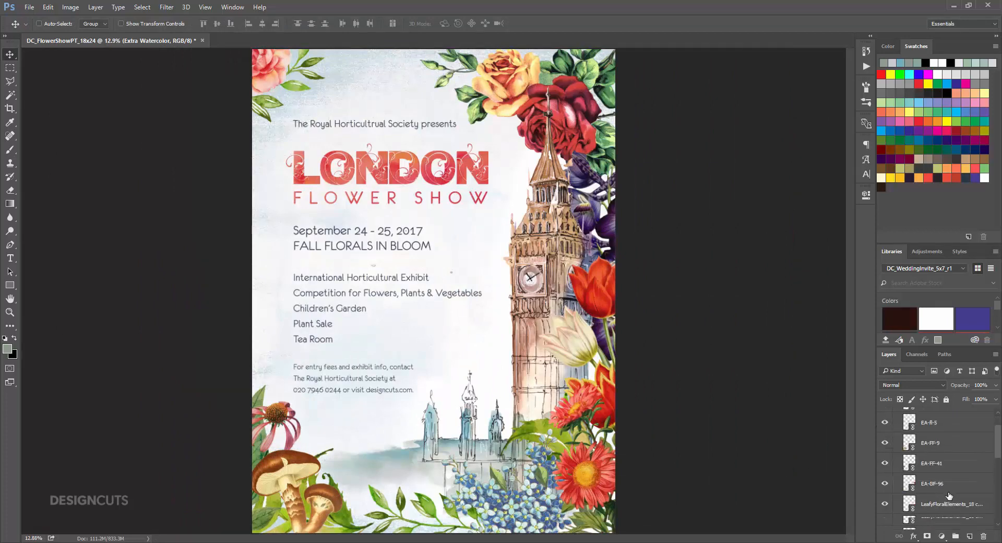
pyautogui.click(946, 487)
pyautogui.moveTo(683, 369); pyautogui.dragTo(687, 366)
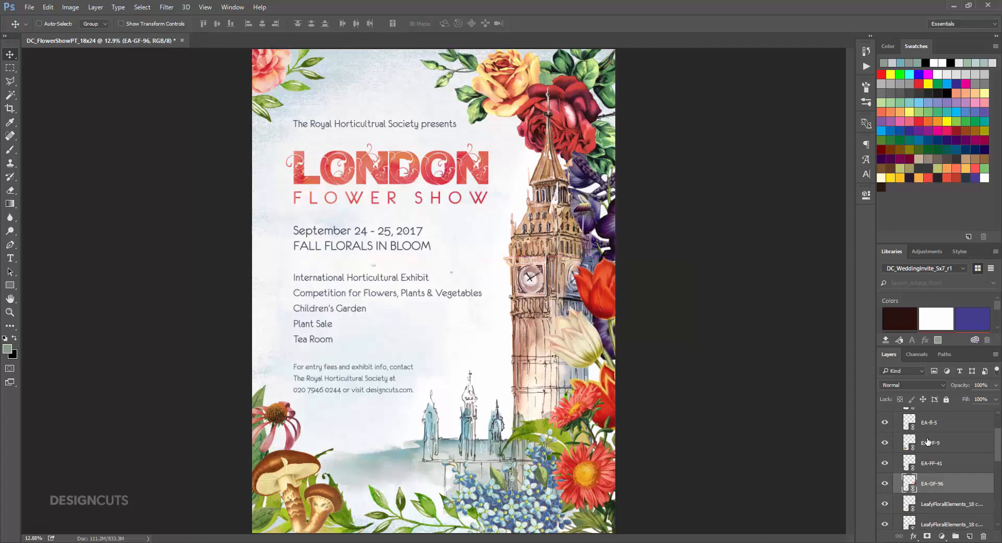
# Unlink the mask on the roses layer f3, move only the roses up a little, and relink the mask
pyautogui.scroll(3, 928, 442)
pyautogui.click(896, 413)
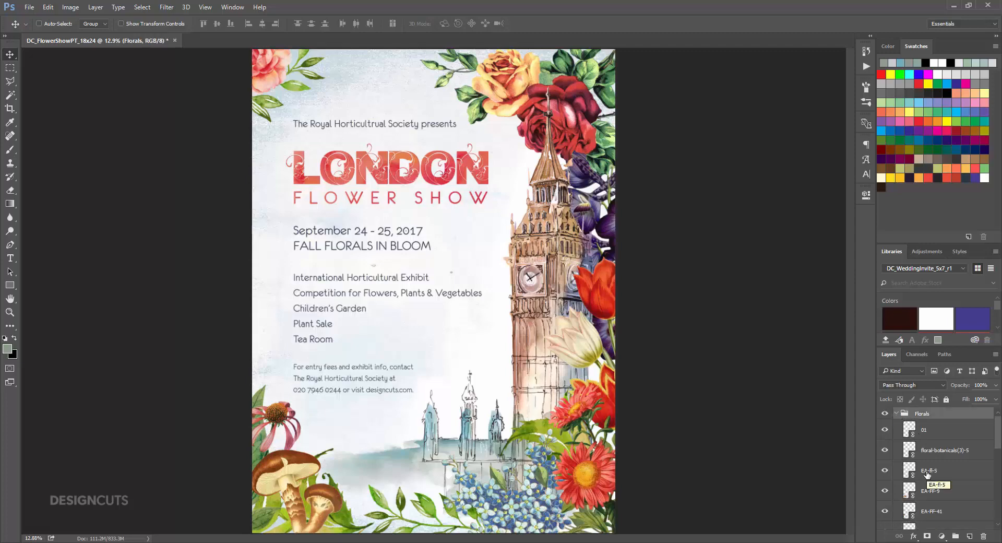
pyautogui.scroll(-8, 927, 473)
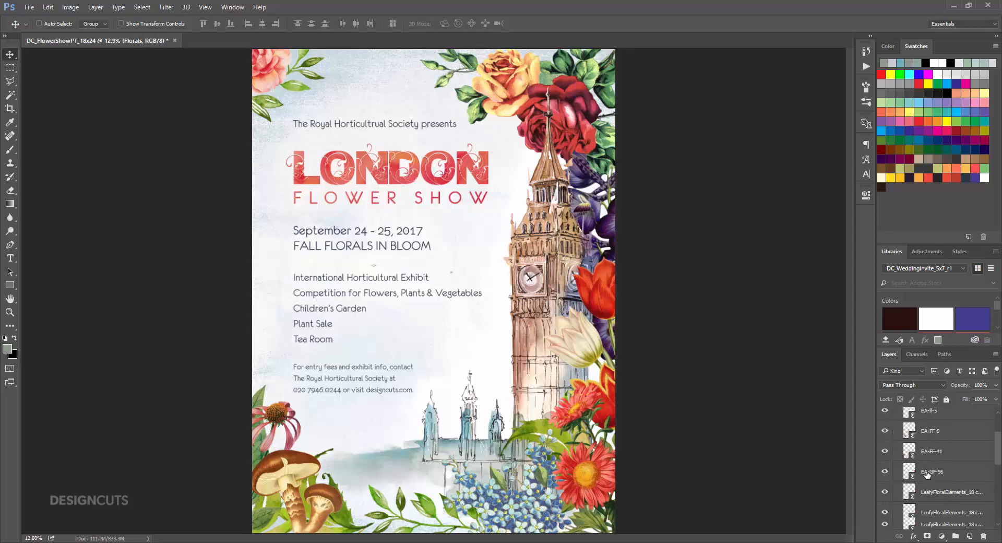
pyautogui.scroll(-2, 927, 474)
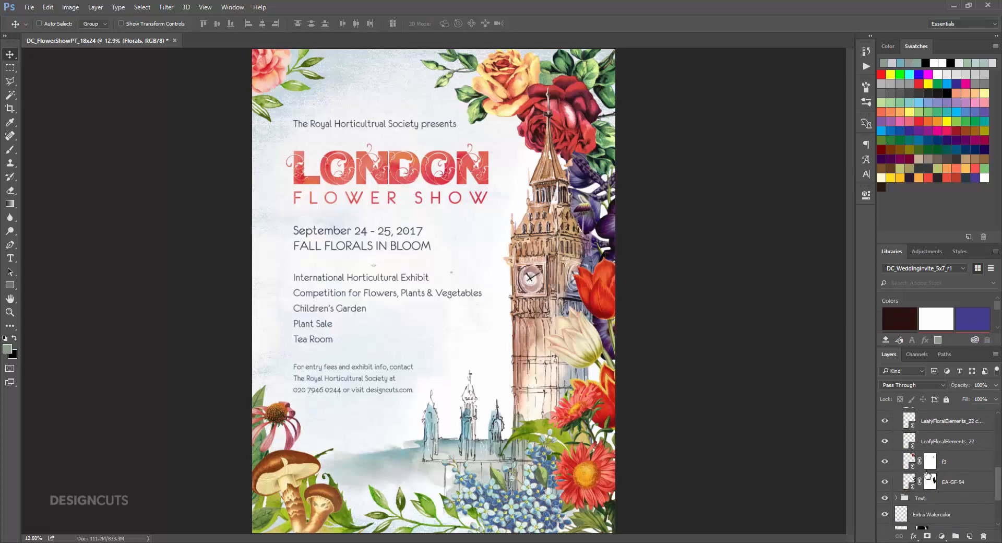
pyautogui.click(910, 462)
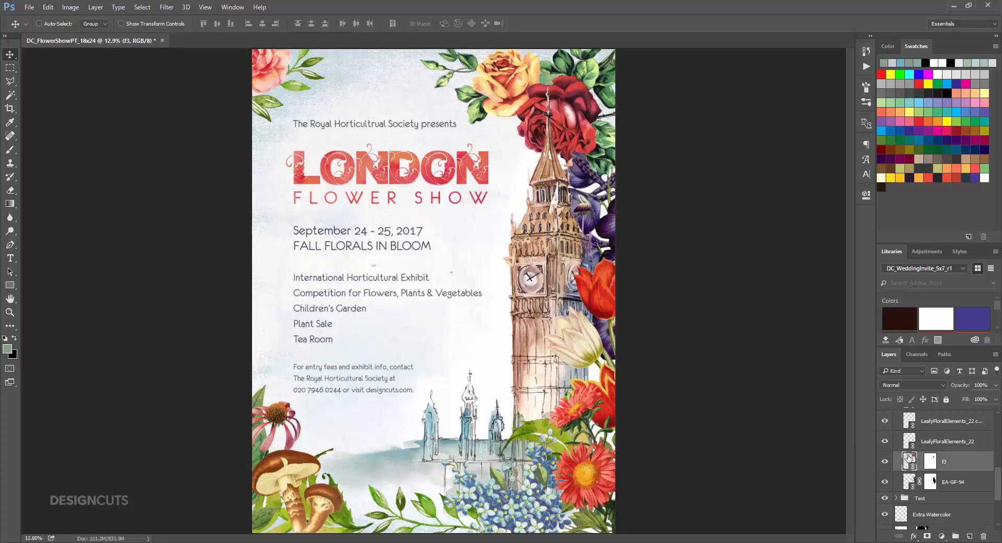
pyautogui.moveTo(583, 123); pyautogui.dragTo(579, 104)
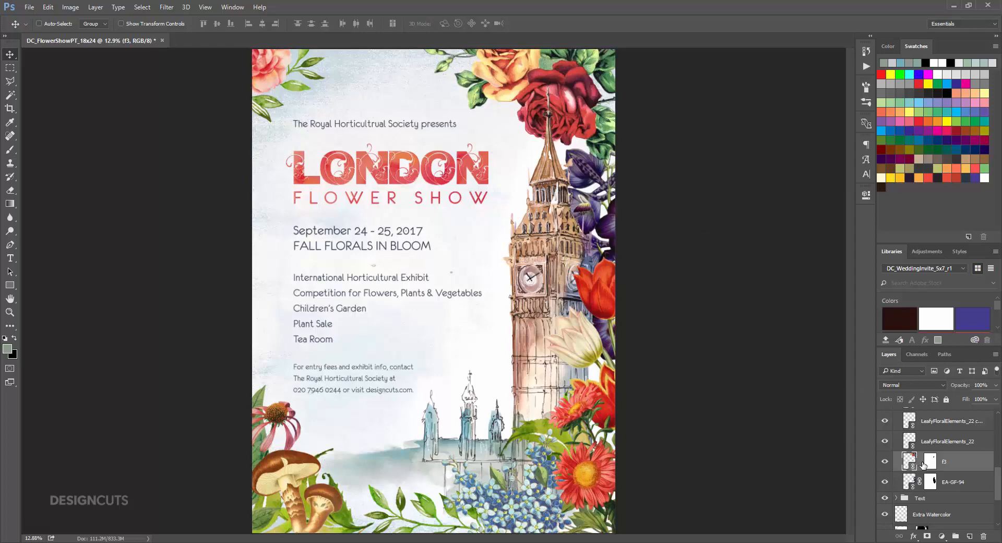
# Move the purple flowers on layer EA-GF-94 slightly up with their mask unlinked, relink it, and collapse the Florals group
pyautogui.click(905, 481)
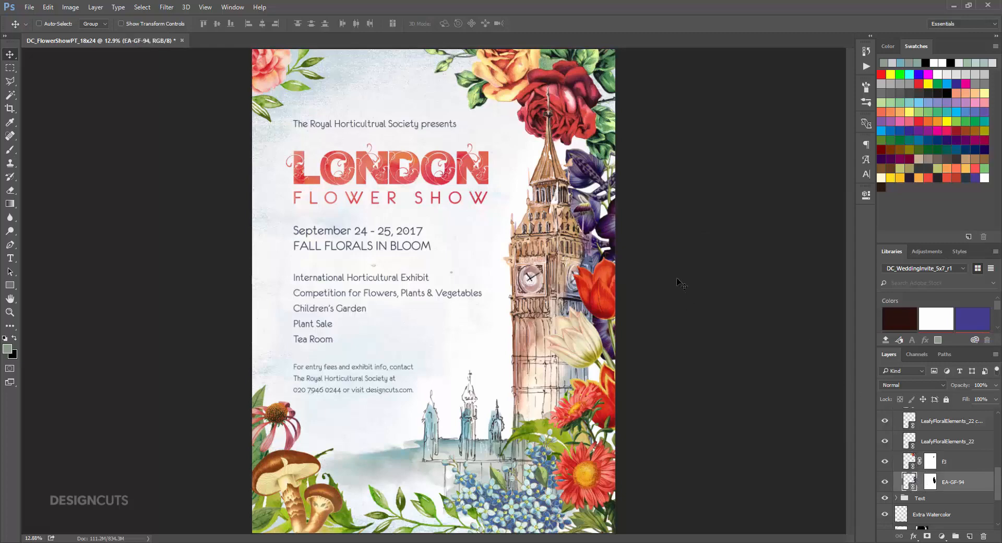
pyautogui.moveTo(677, 280); pyautogui.dragTo(675, 269)
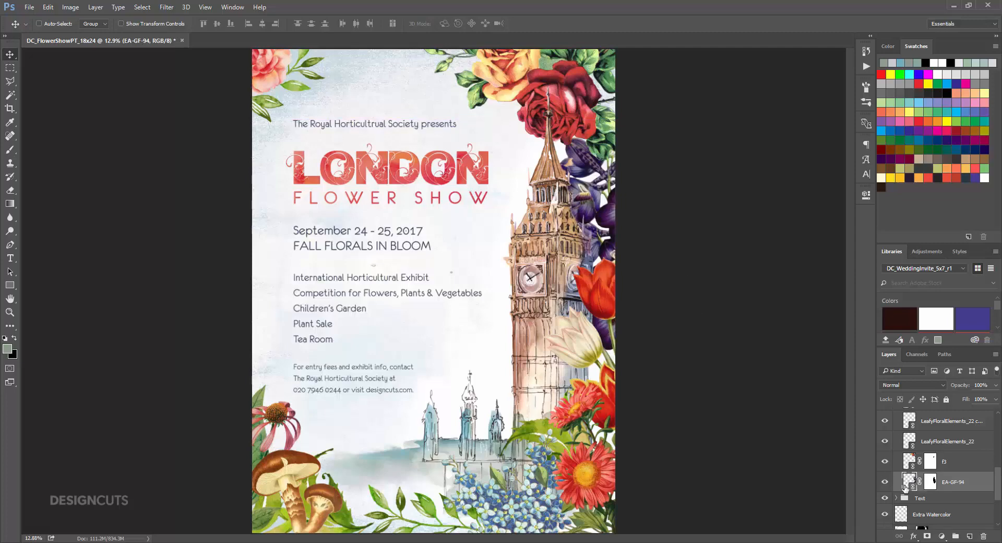
pyautogui.scroll(1, 930, 487)
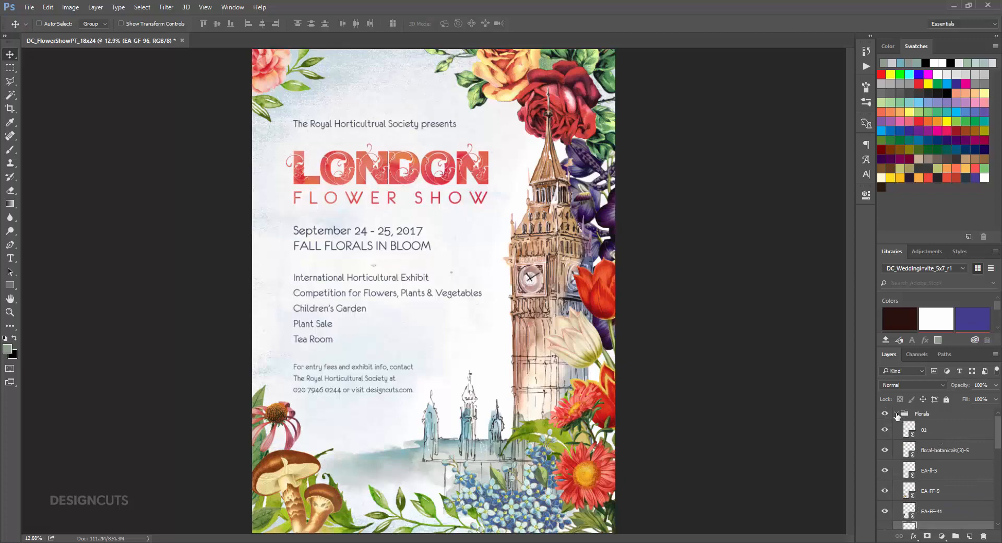
pyautogui.click(895, 413)
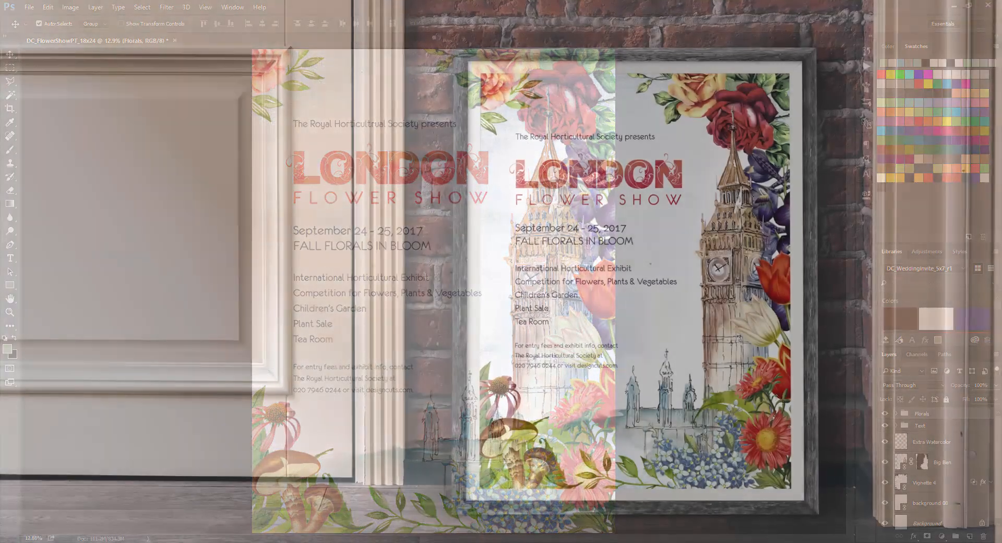